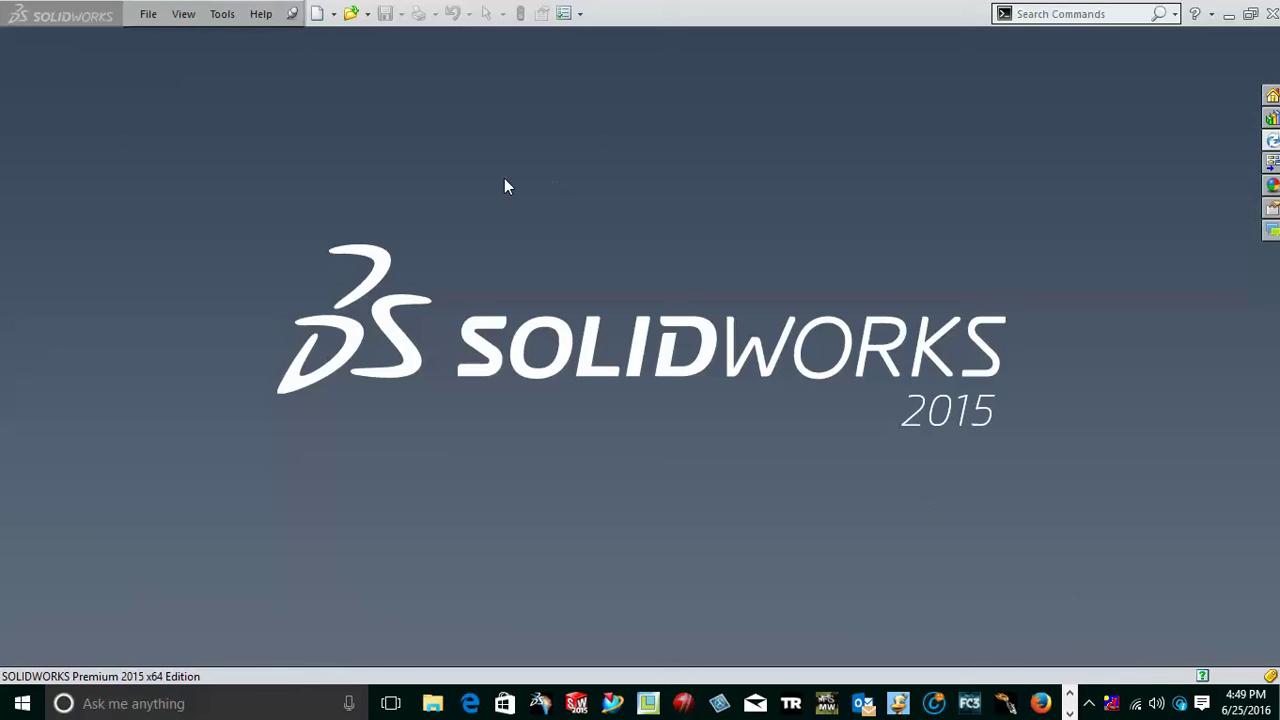
- Create a new empty assembly document without inserting an existing component
left_click(319, 15)
left_click(420, 320)
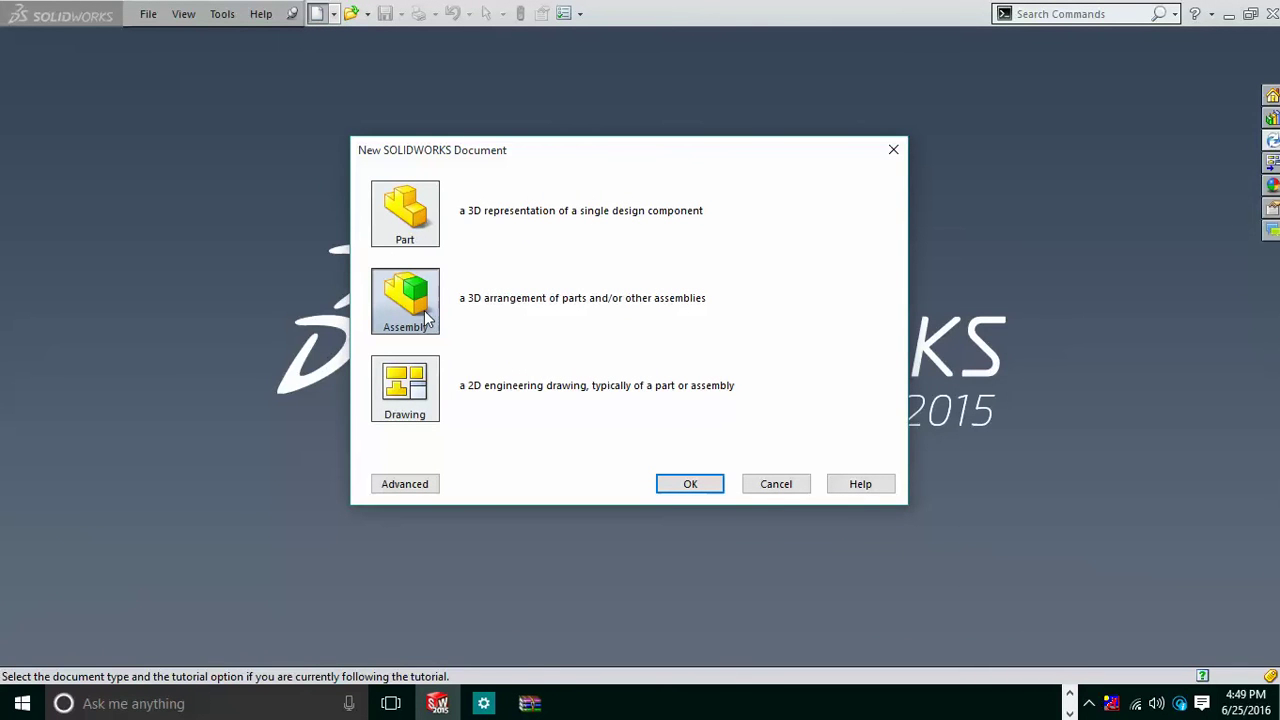
left_click(690, 484)
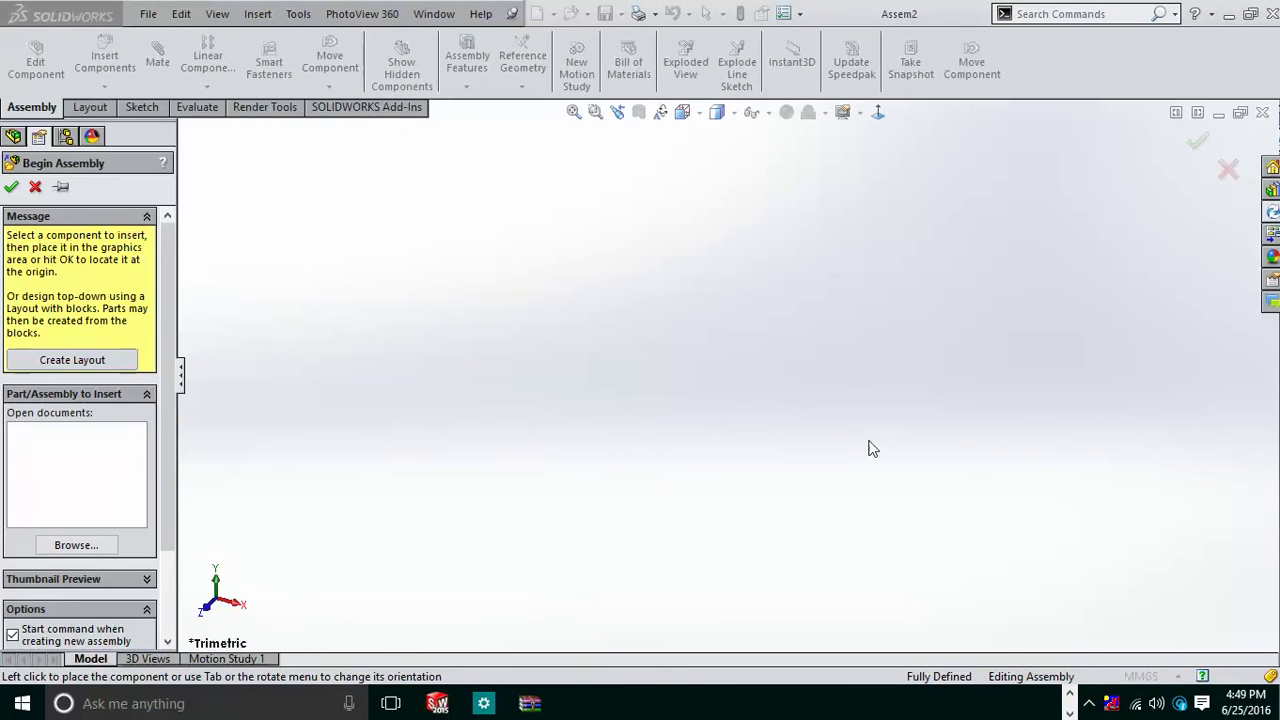
left_click(36, 187)
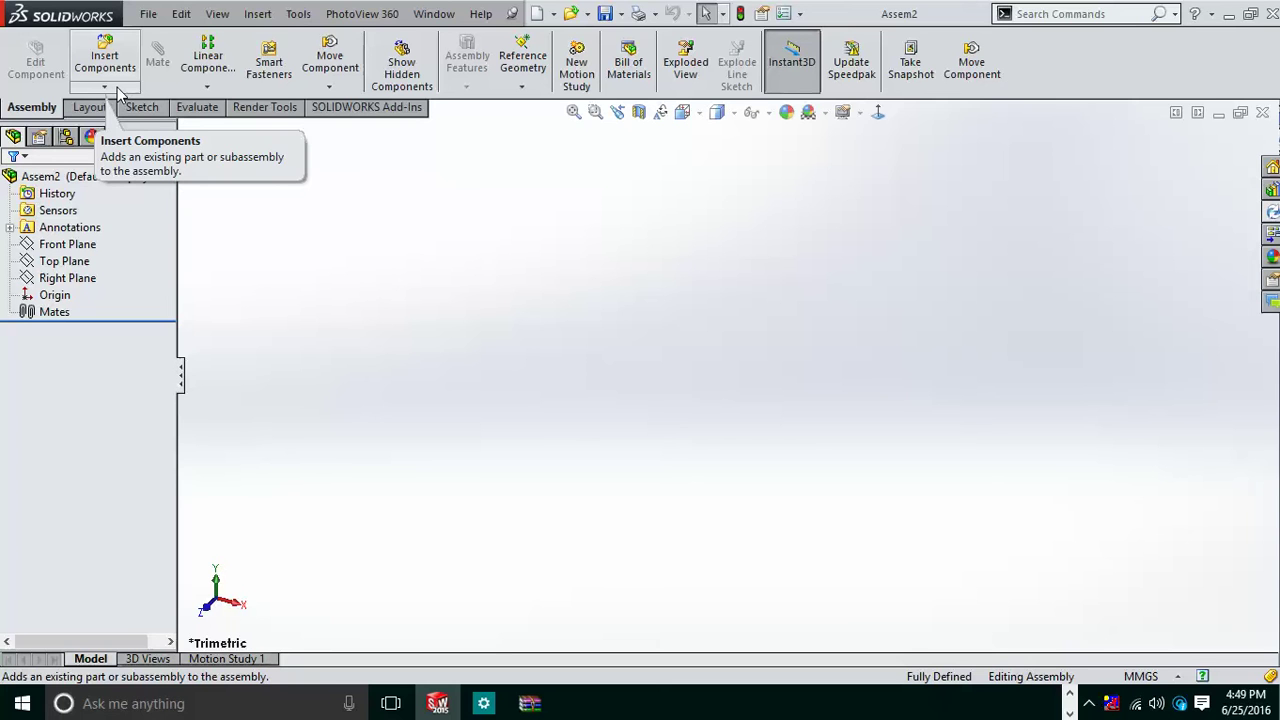
left_click(330, 60)
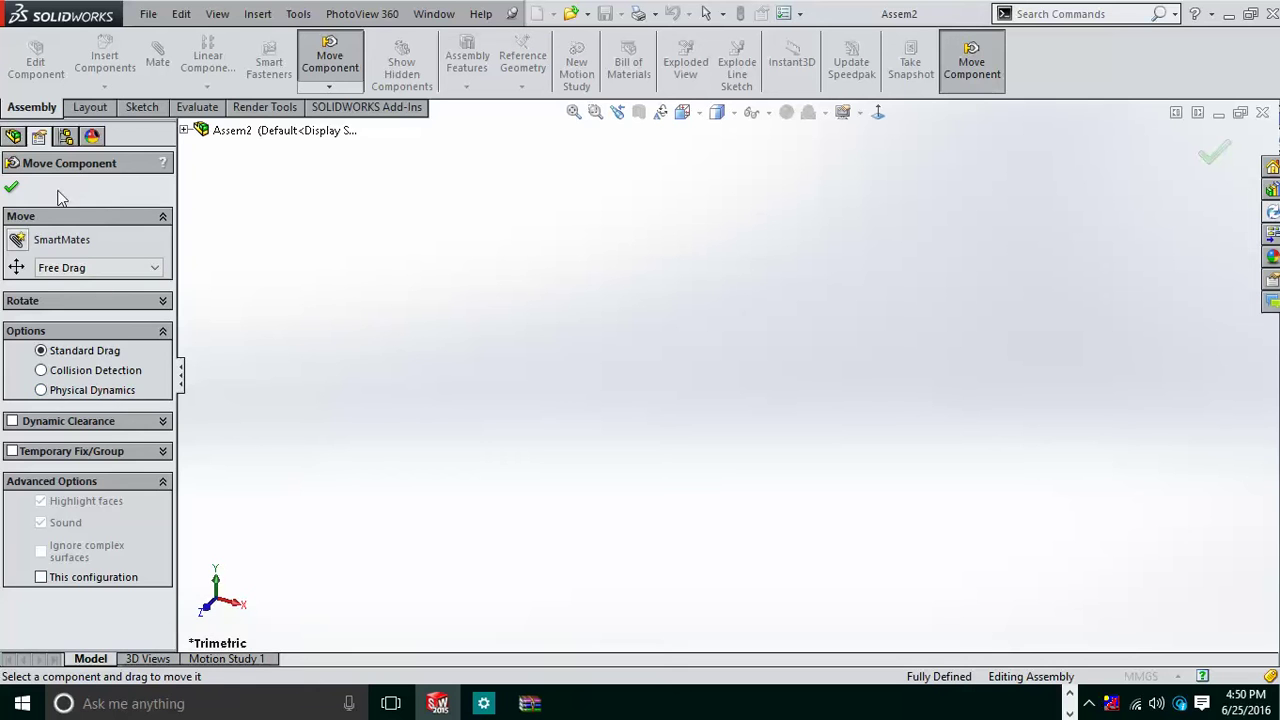
left_click(11, 190)
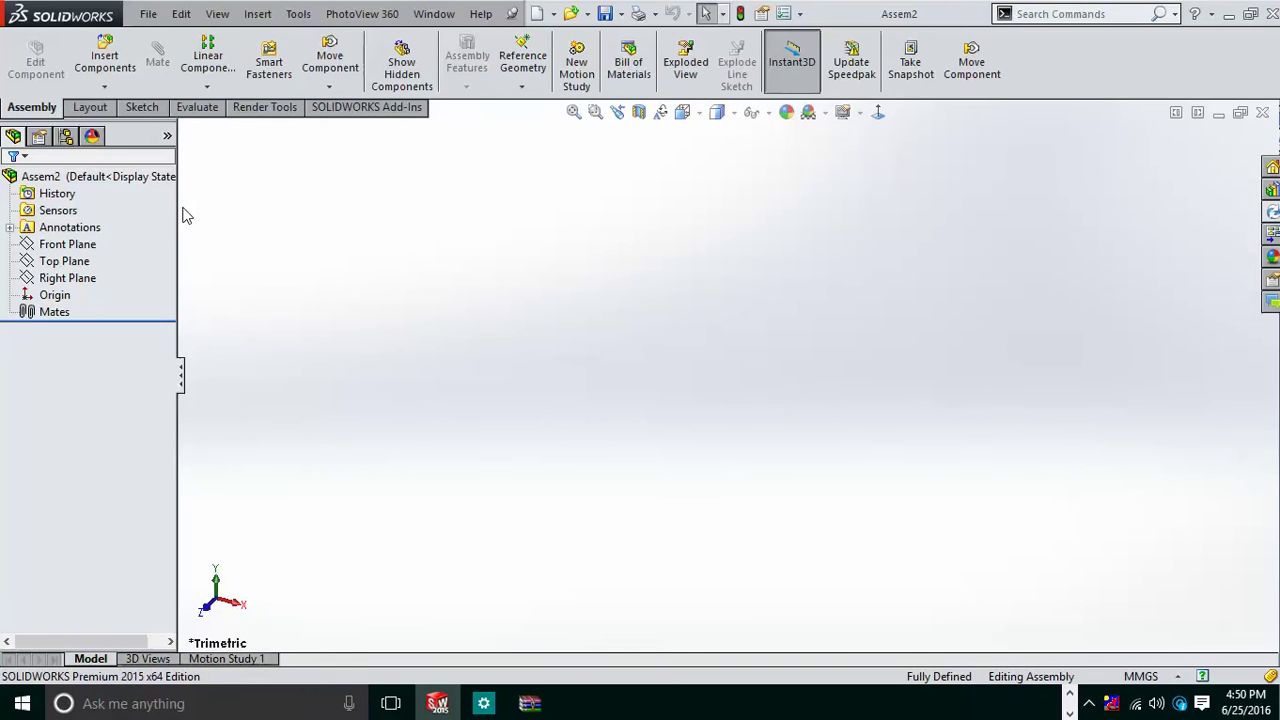
- Insert a new part into the assembly and position it on the Front Plane
left_click(104, 87)
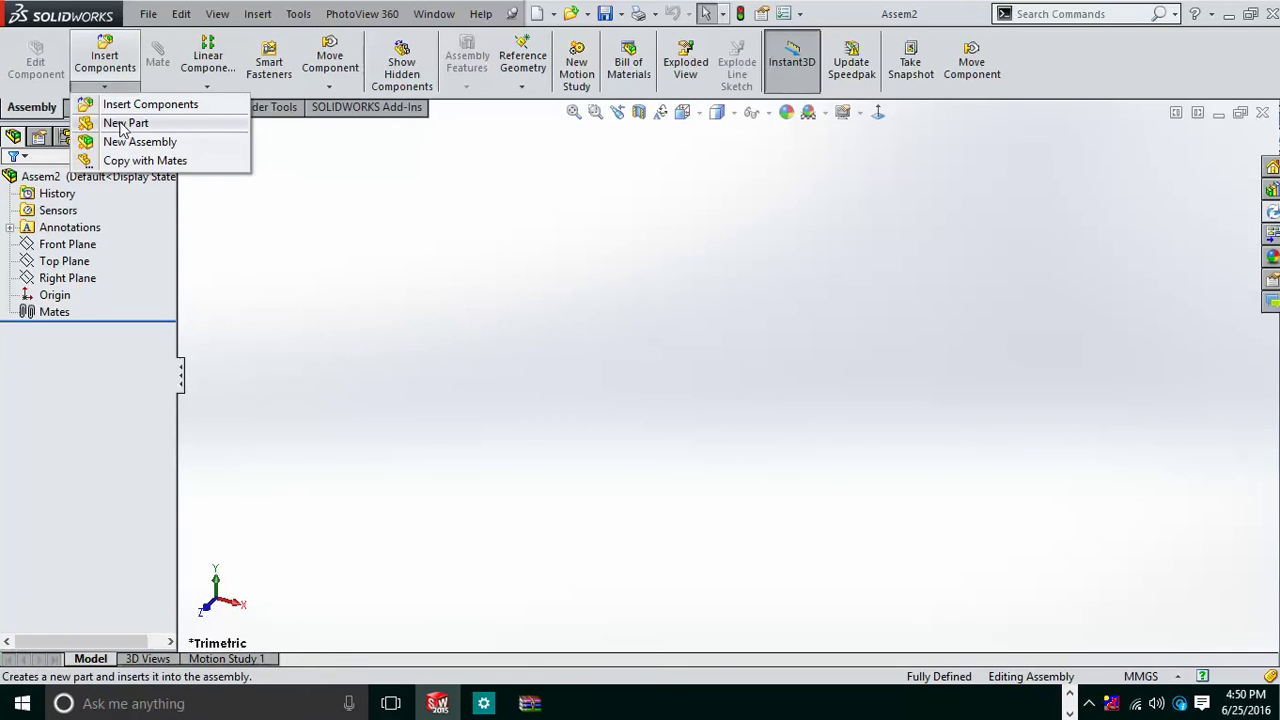
left_click(122, 124)
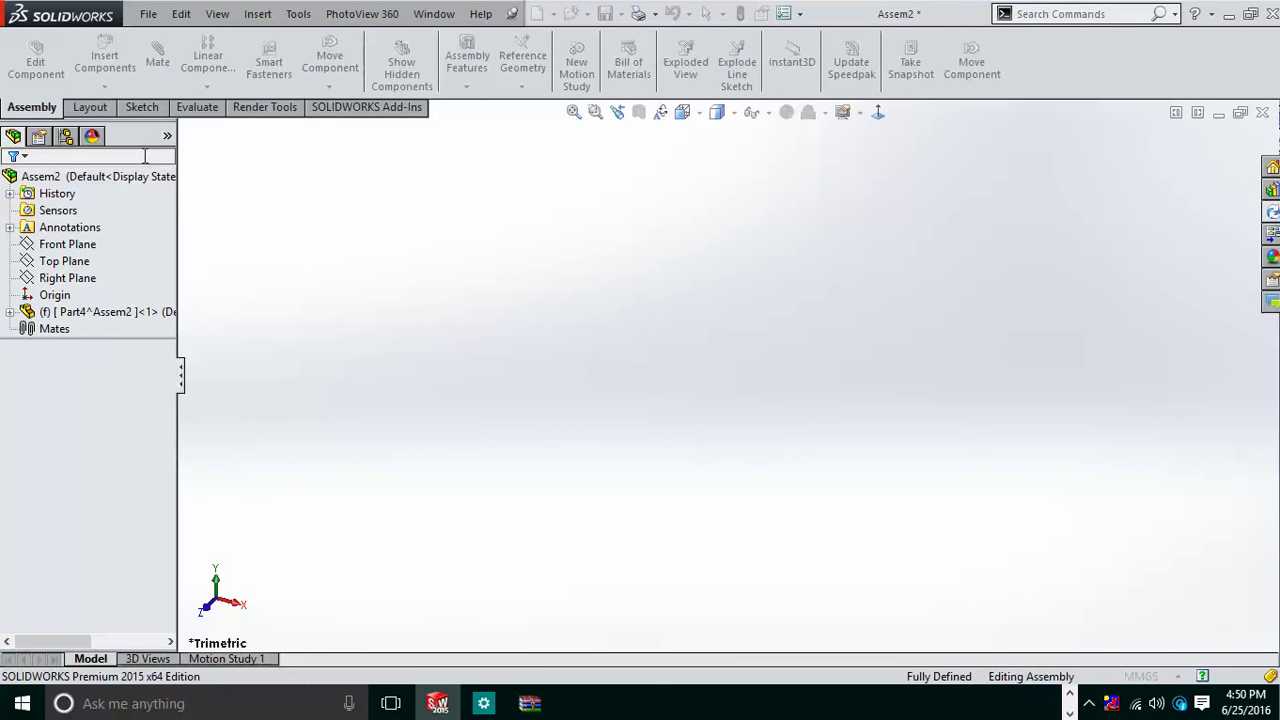
left_click(78, 245)
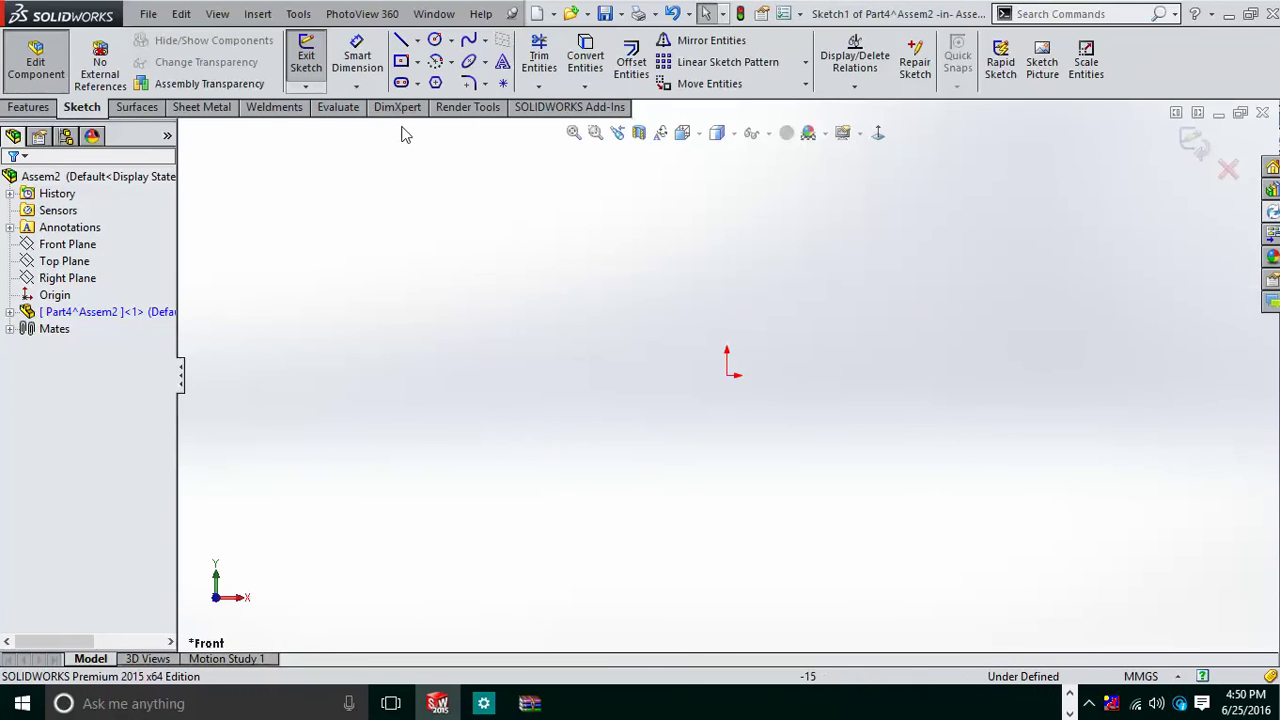
- Sketch a center rectangle from the origin, about 383 mm wide and 198 mm high
left_click(401, 61)
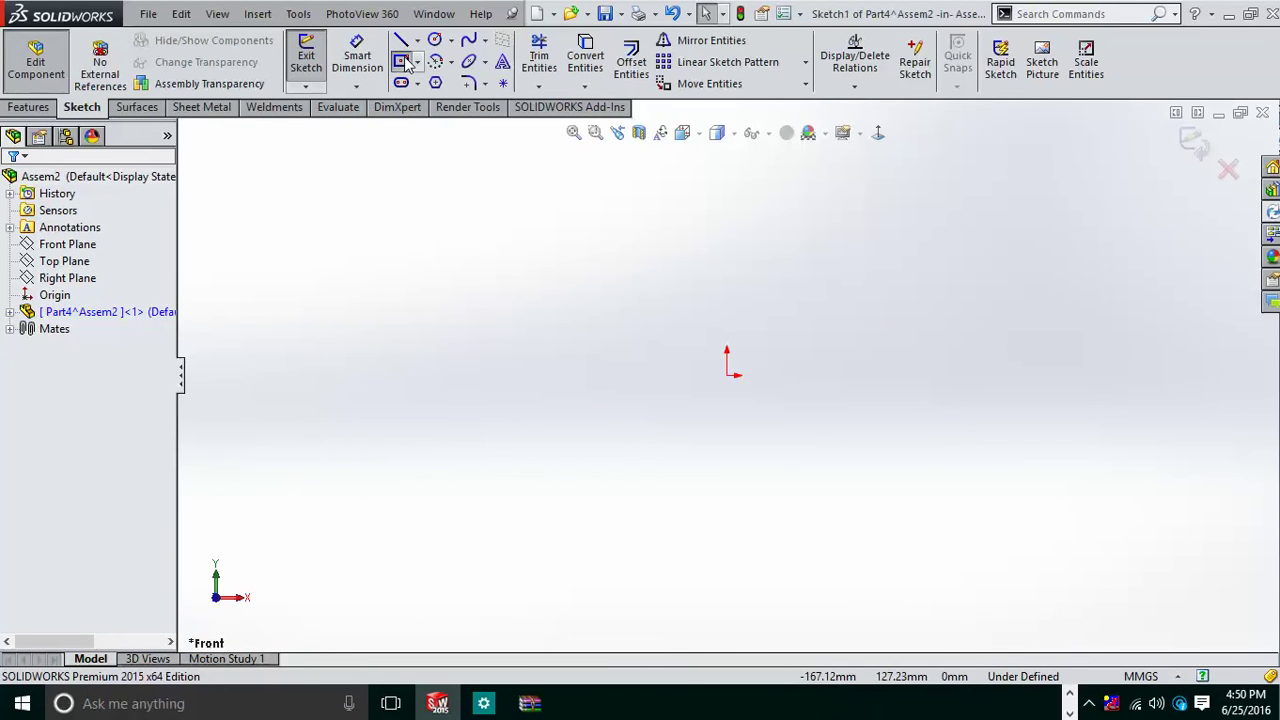
left_click(728, 375)
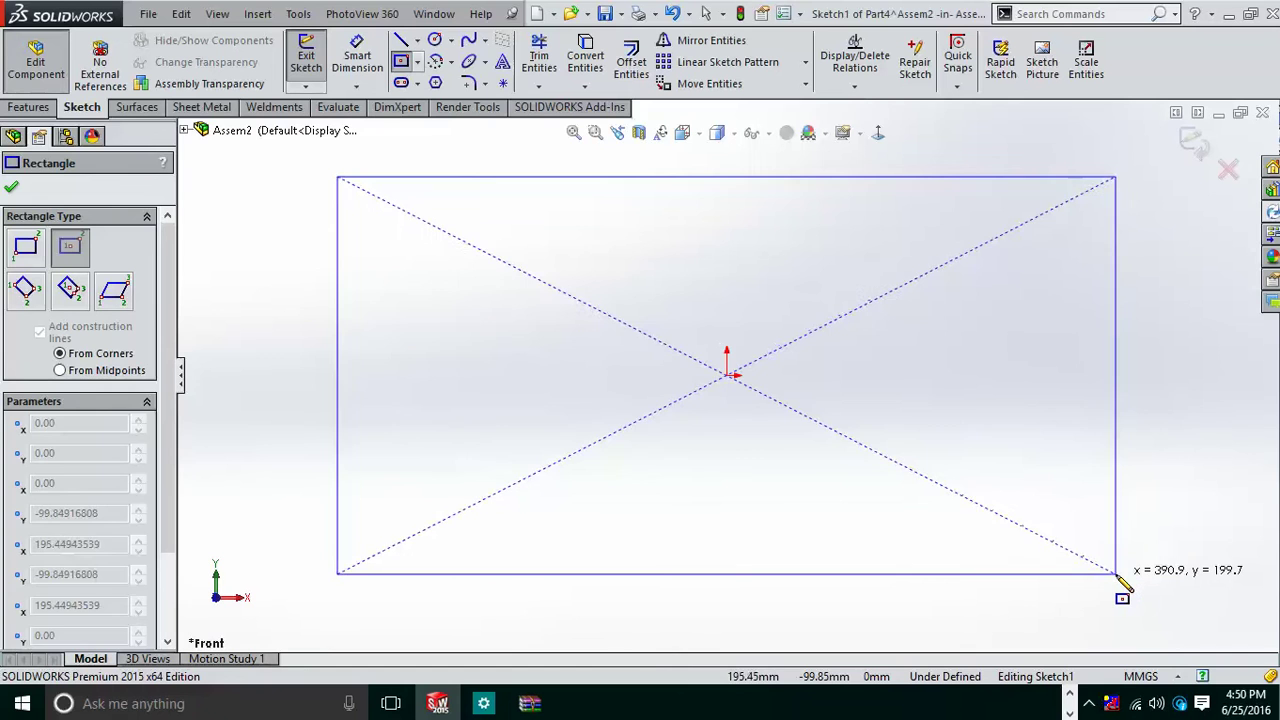
left_click(1108, 573)
- Dimension the rectangle's horizontal side and set its length to 380 mm
right_click_drag(1172, 530, 1168, 447)
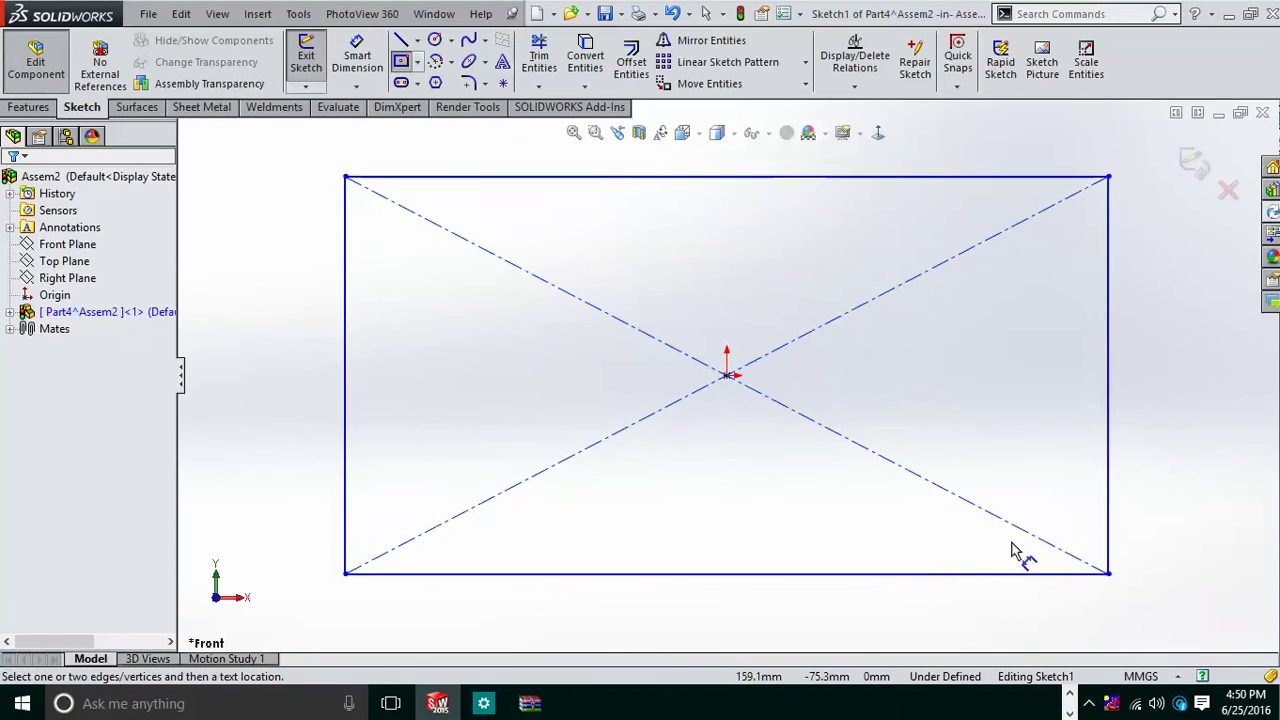
key("f")
left_click(743, 527)
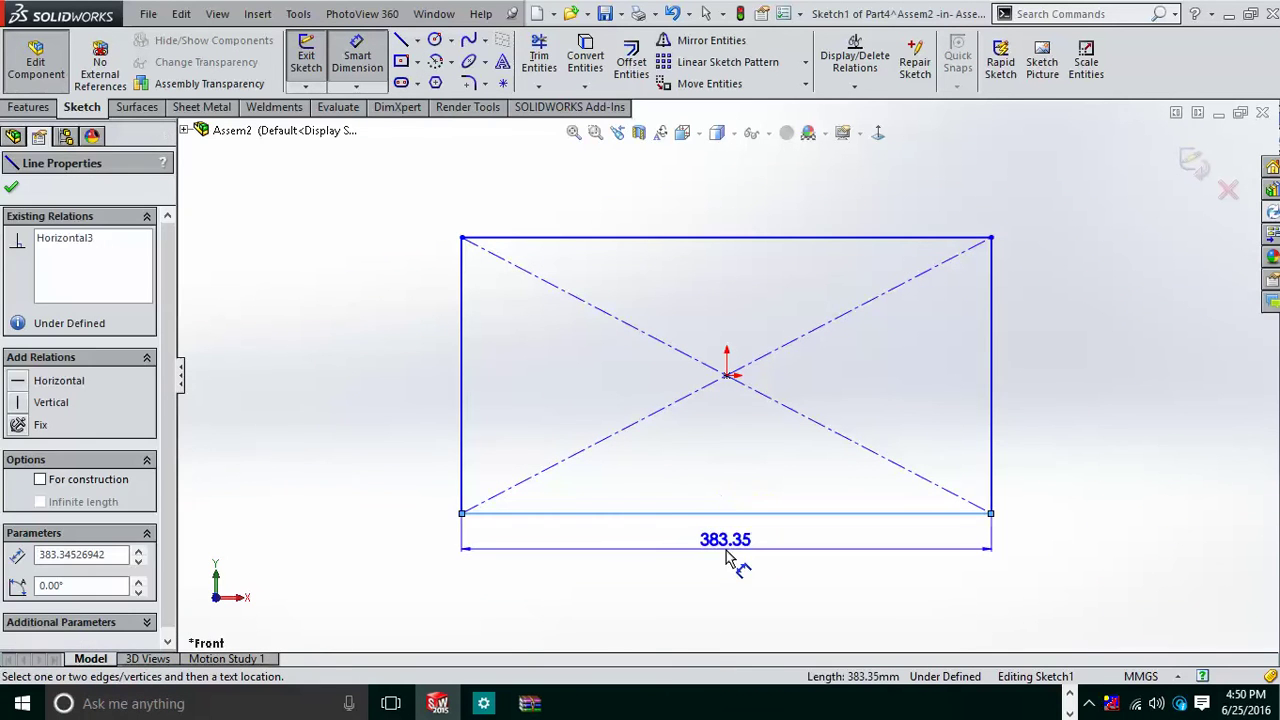
left_click(736, 565)
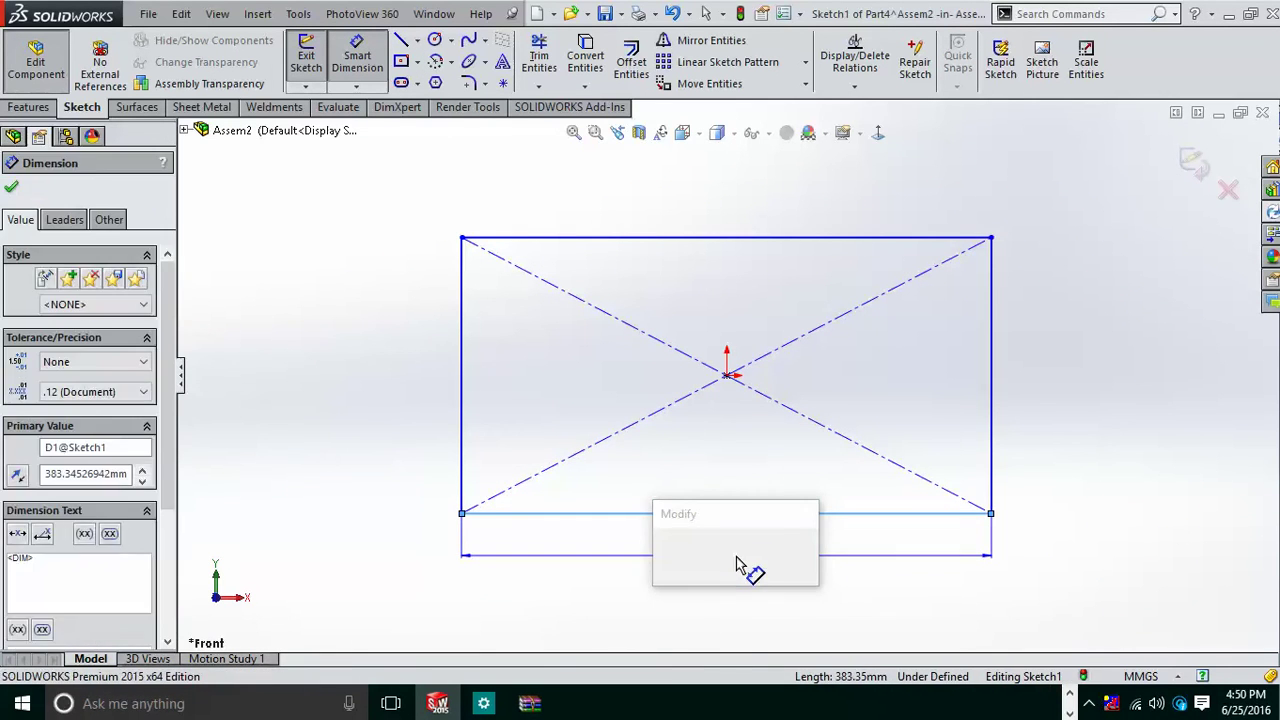
type("380")
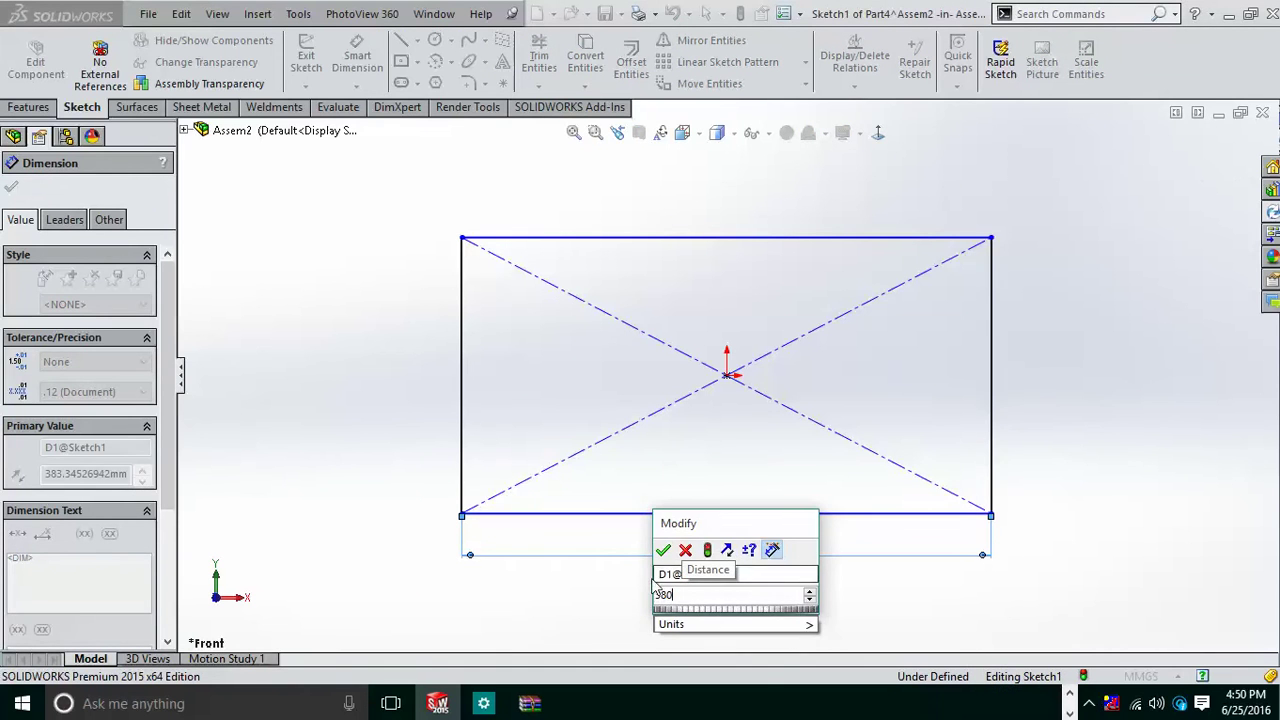
left_click(662, 550)
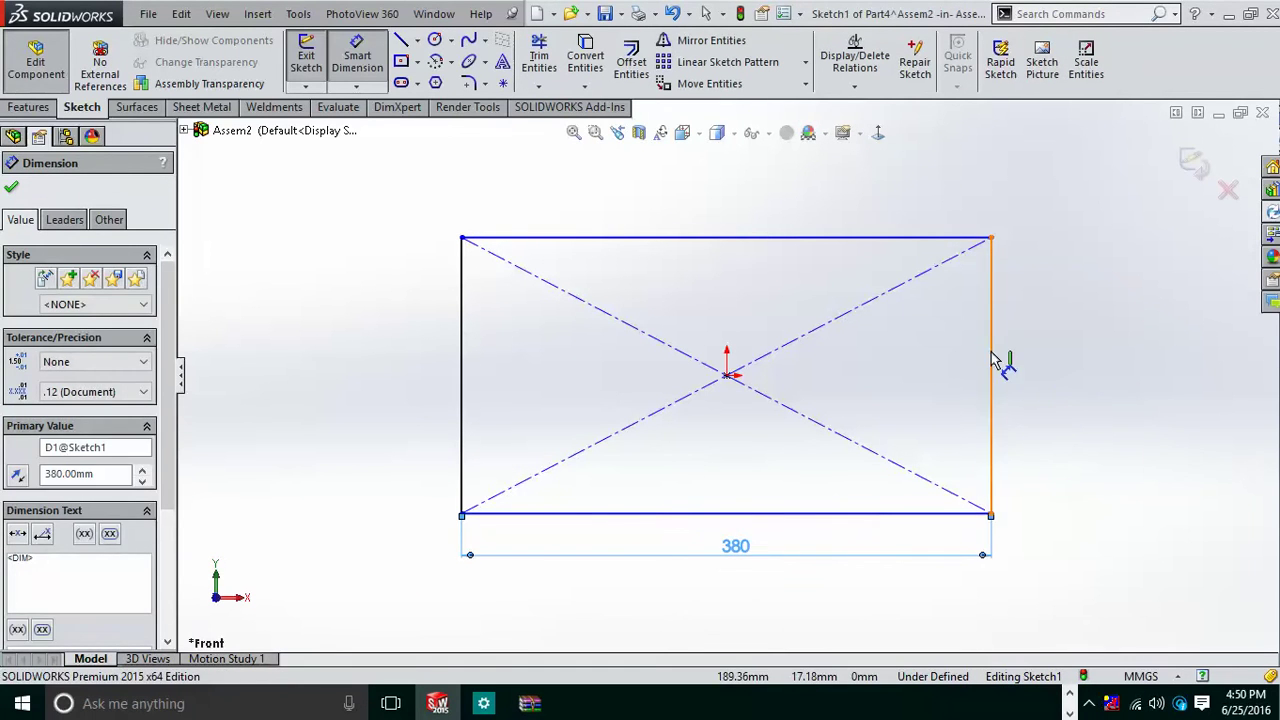
- Dimension the rectangle's vertical side and set its length to 200 mm
left_click(1003, 365)
left_click(1050, 378)
type("220")
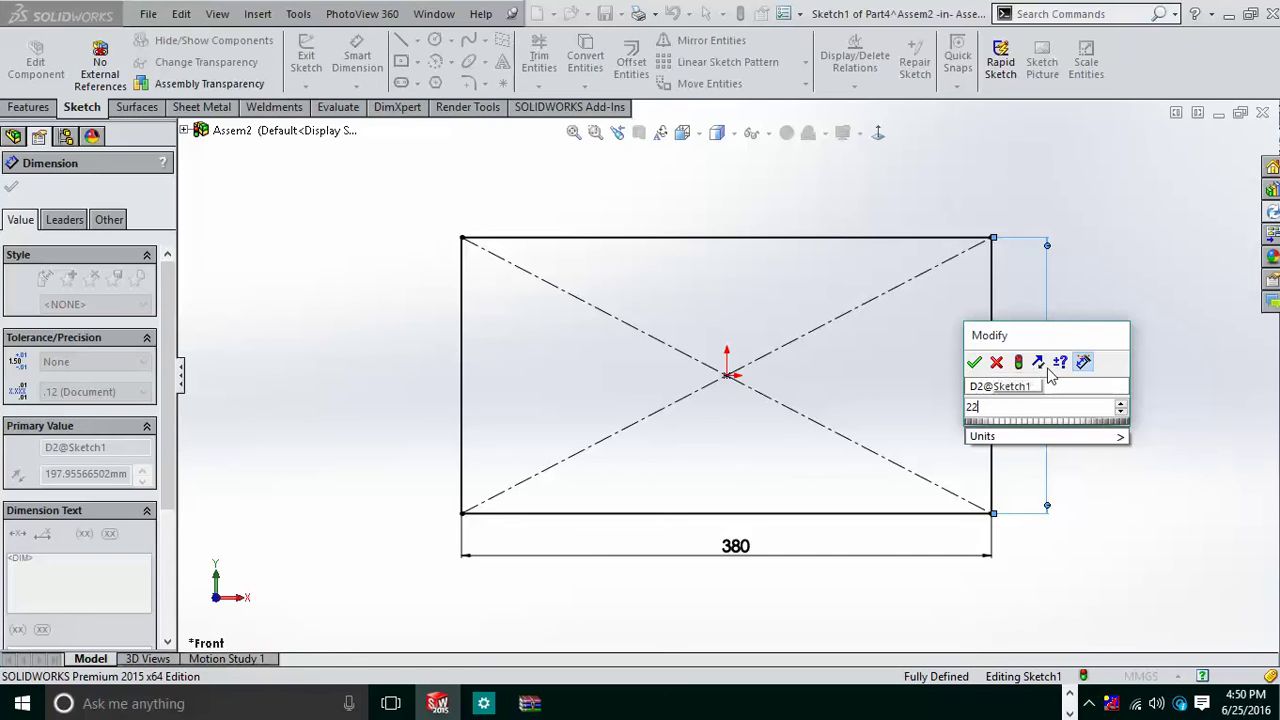
key("BackSpace")
key("BackSpace")
type("00")
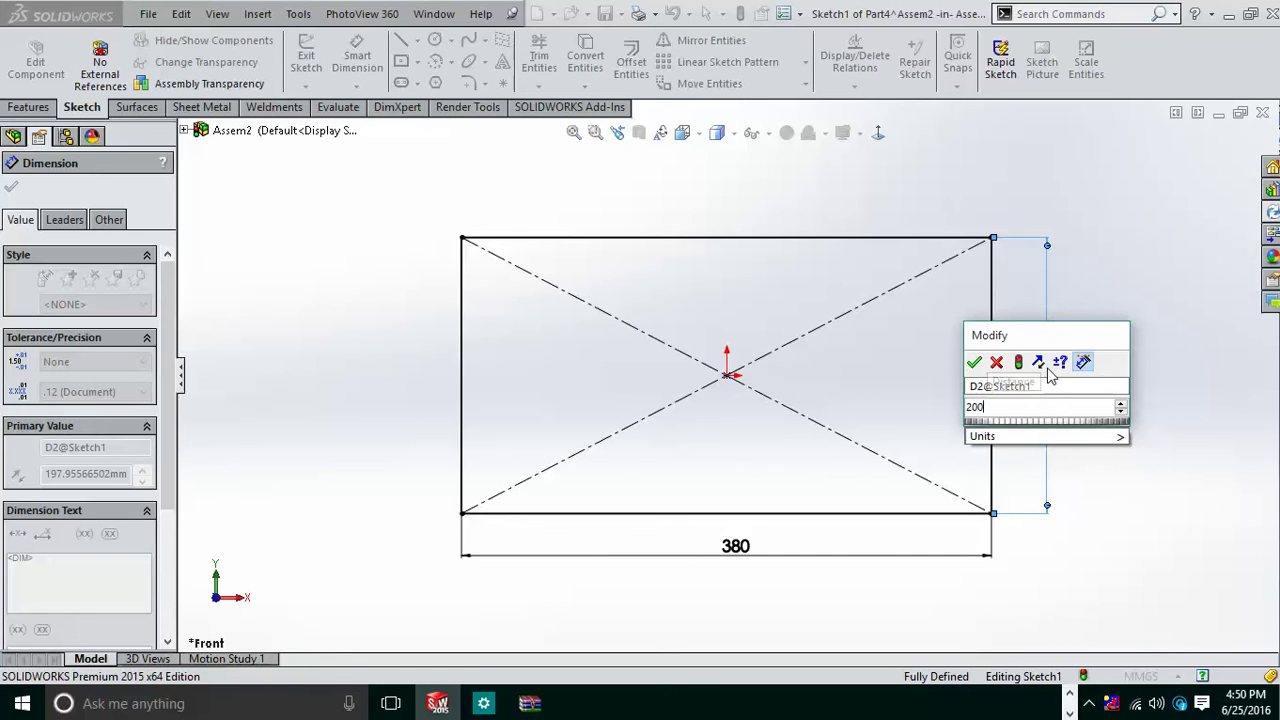
left_click(972, 363)
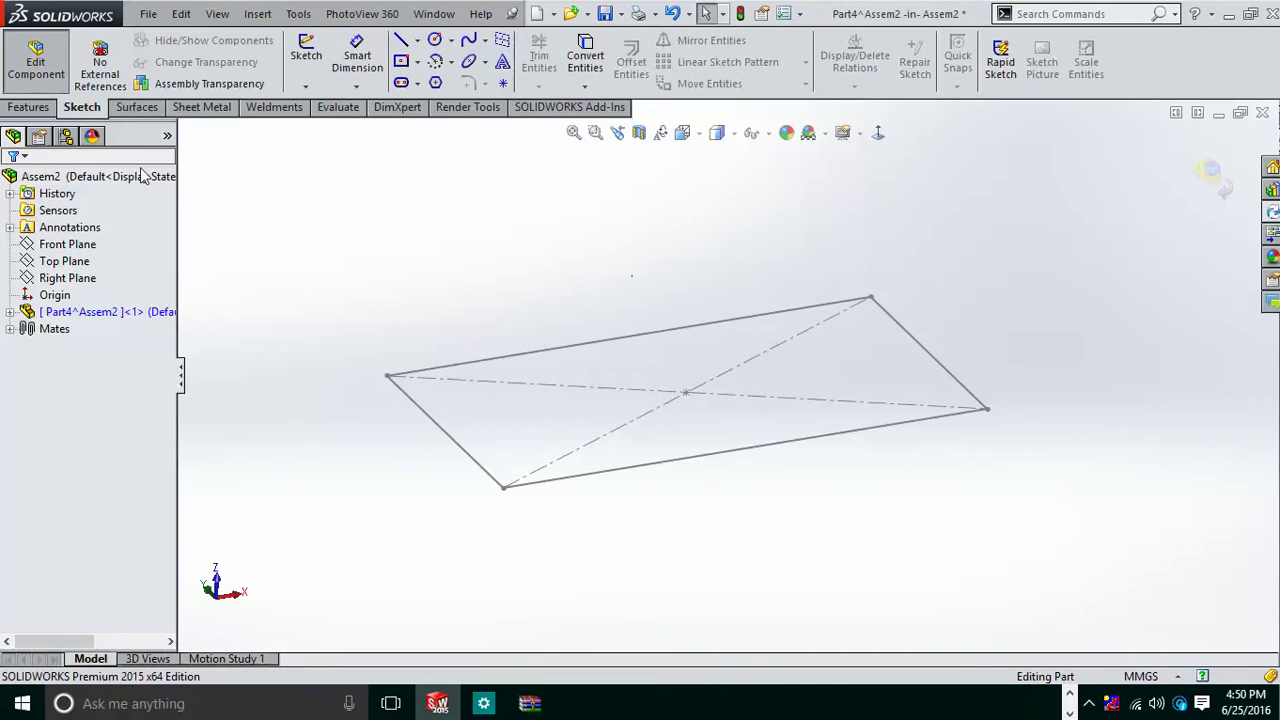
- Extrude the rectangle sketch as a blind boss with a depth of 20 mm
left_click(29, 107)
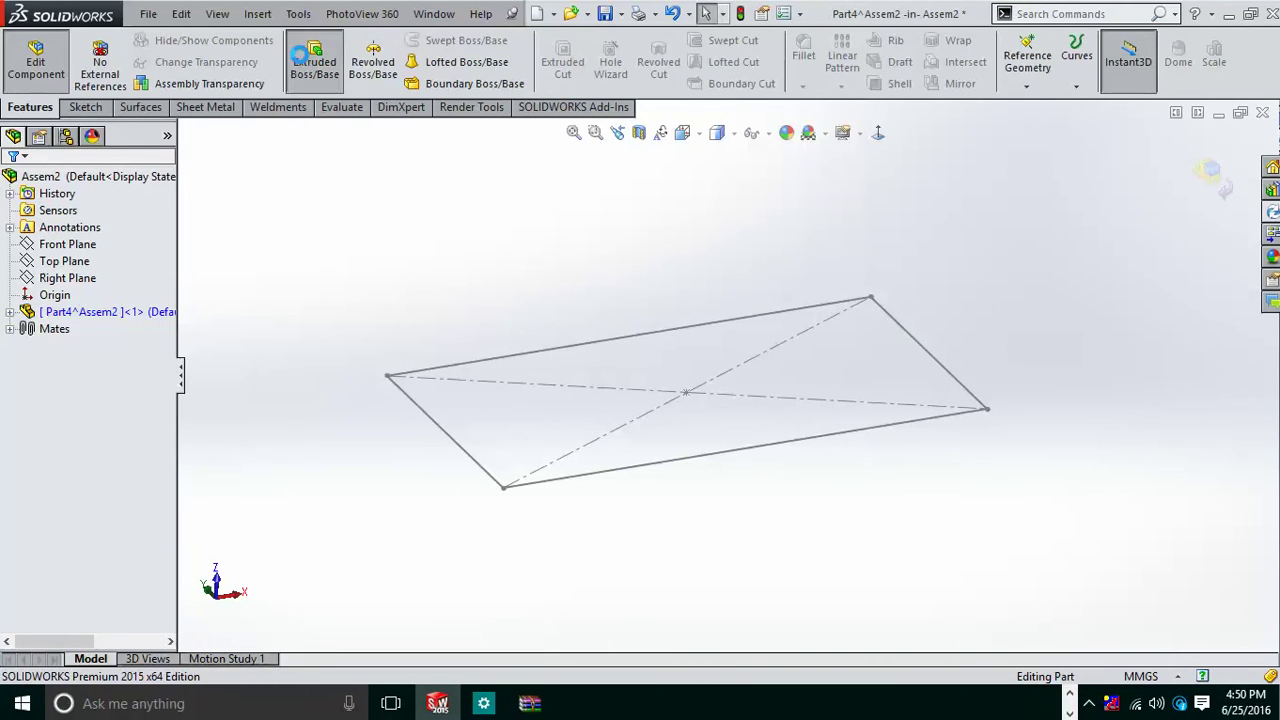
left_click(314, 60)
left_click(927, 355)
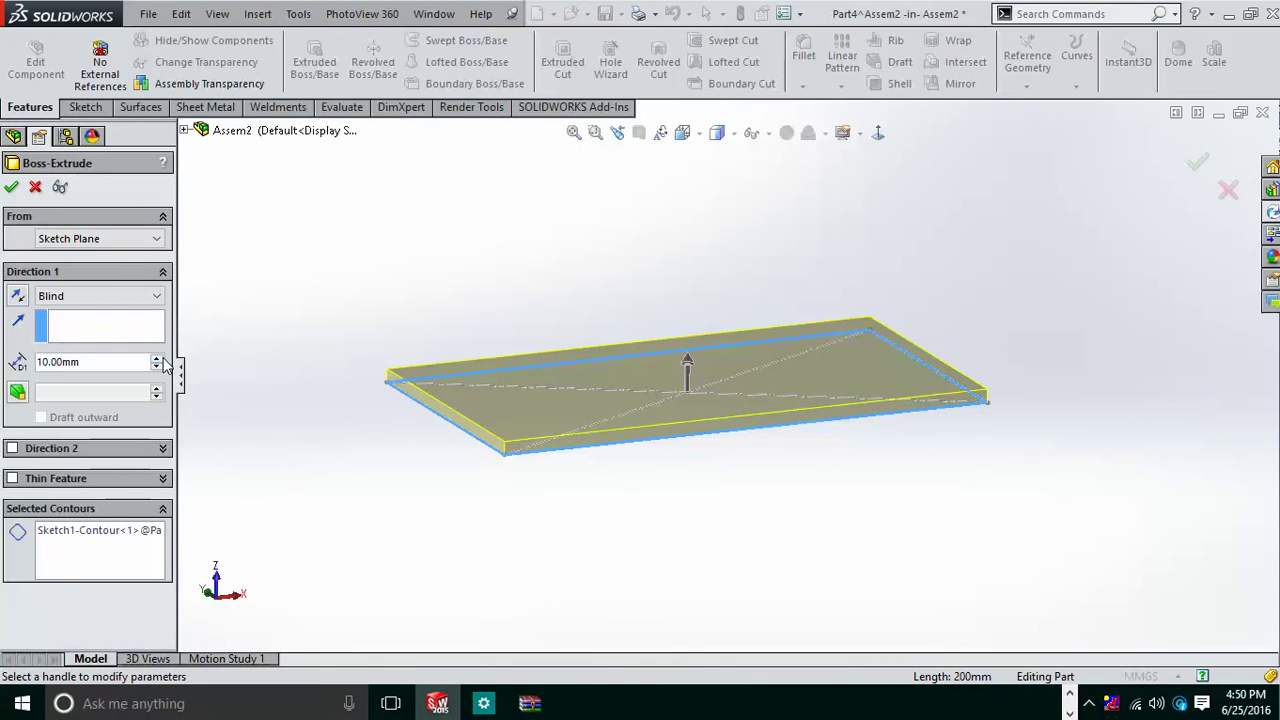
left_click(157, 358)
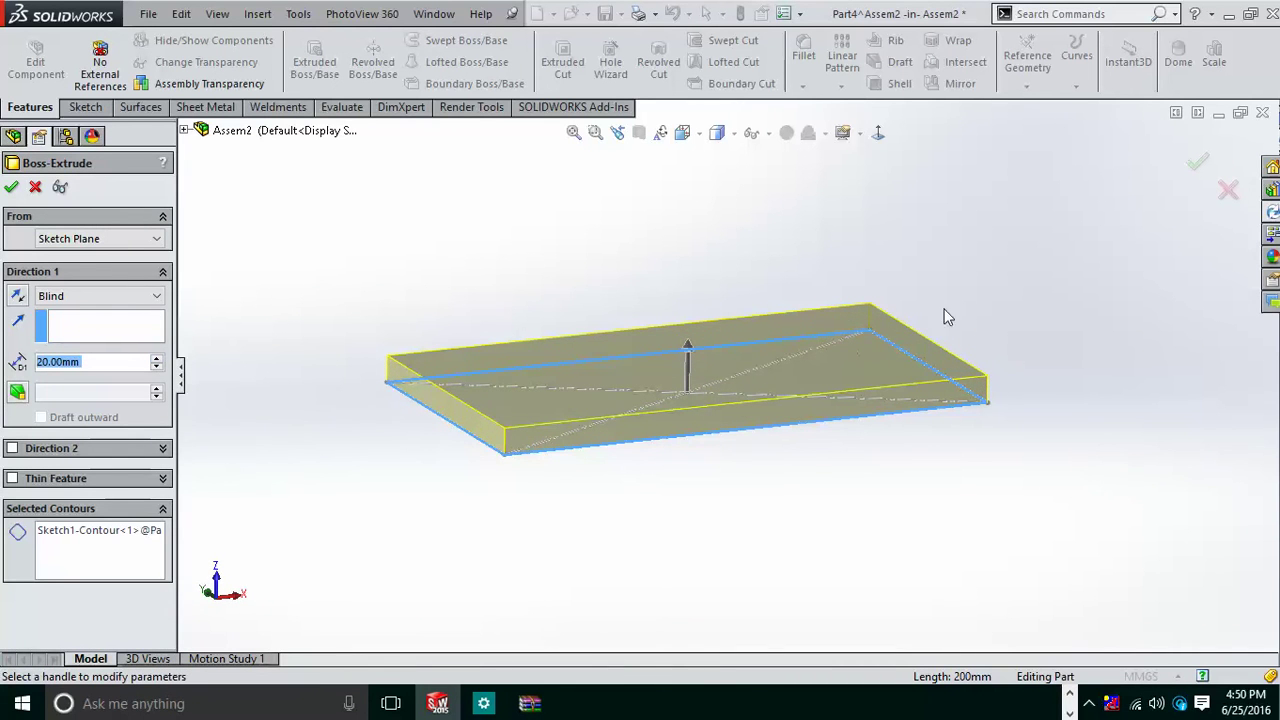
left_click(1197, 164)
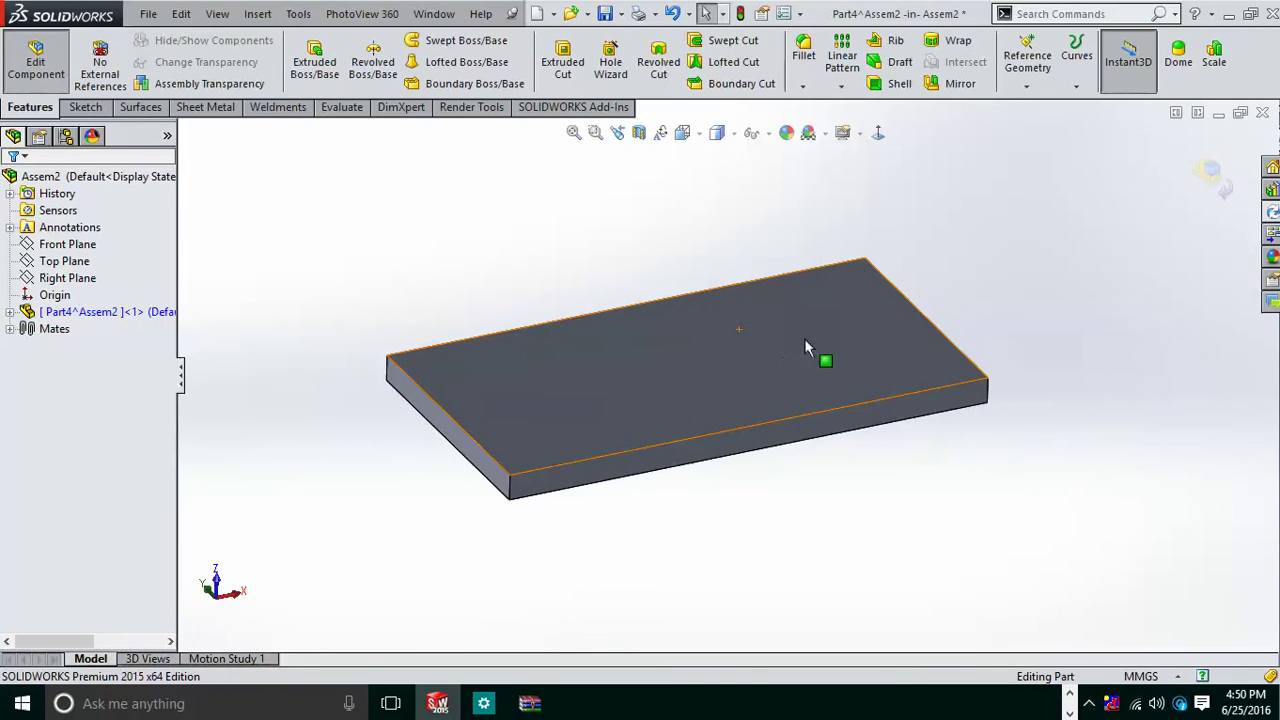
- Assign the Maple material from the Woods category to the plate and return to editing the assembly
left_click(10, 313)
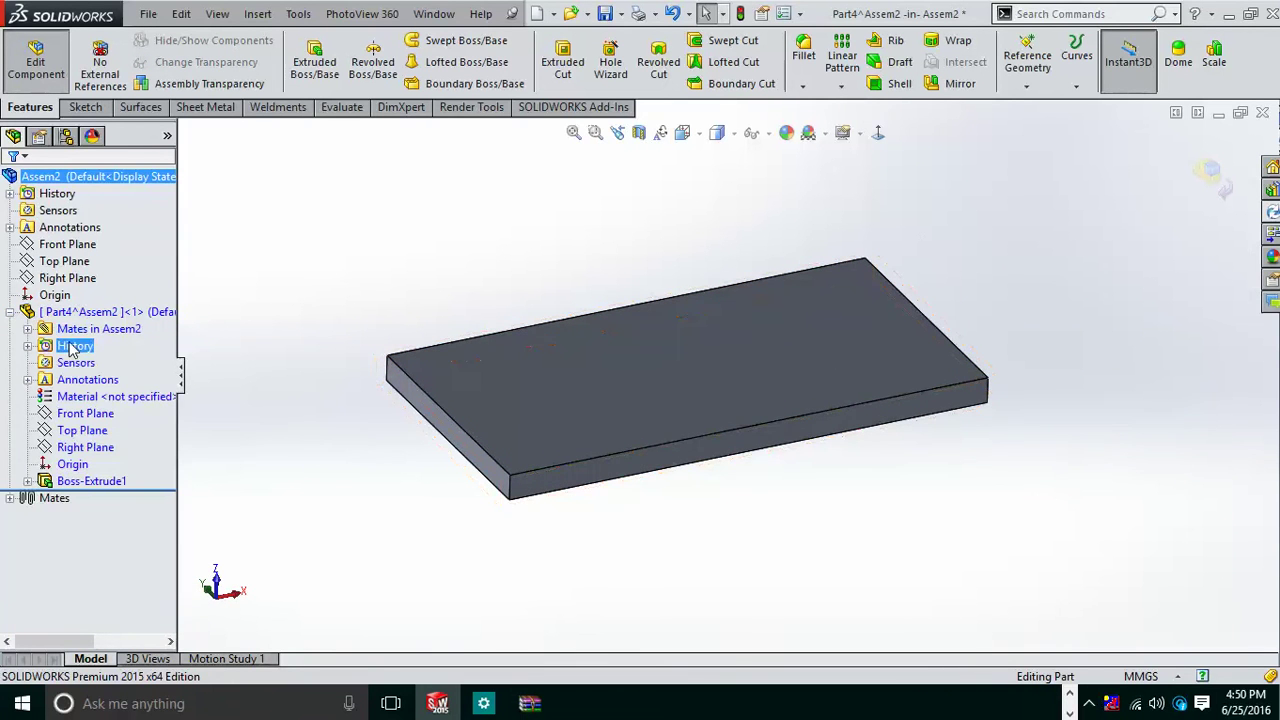
right_click(90, 398)
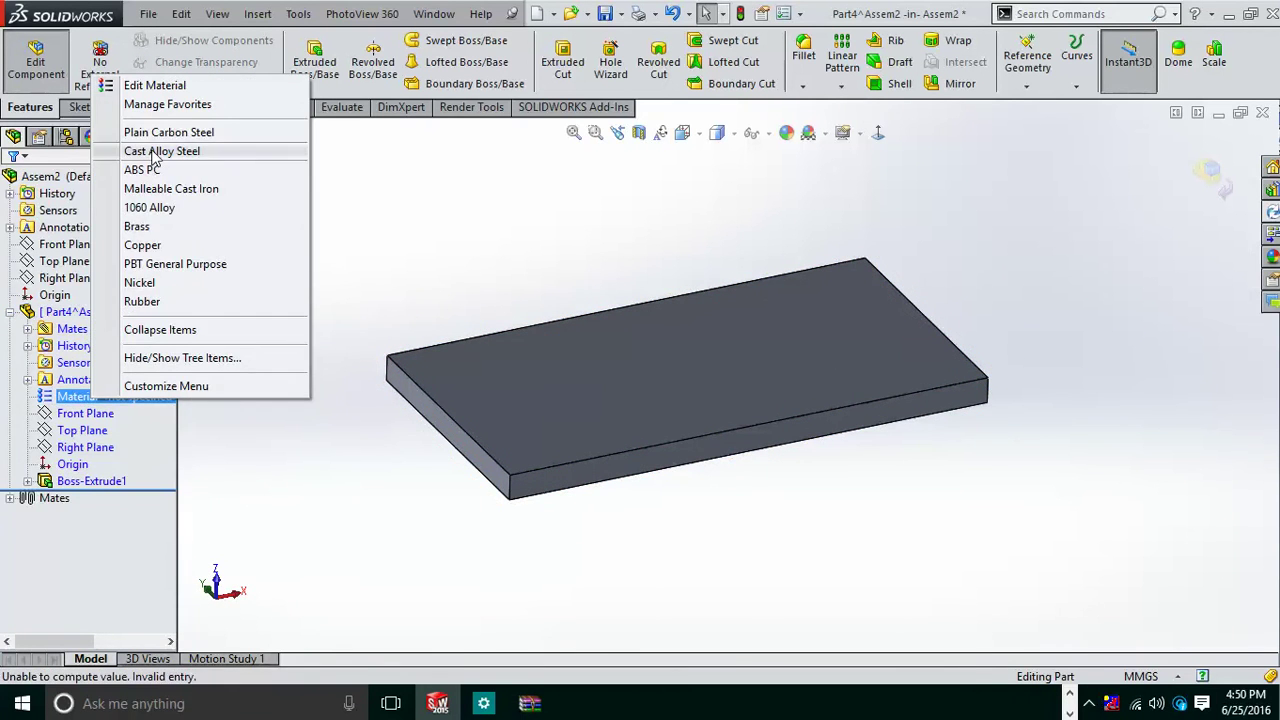
left_click(152, 86)
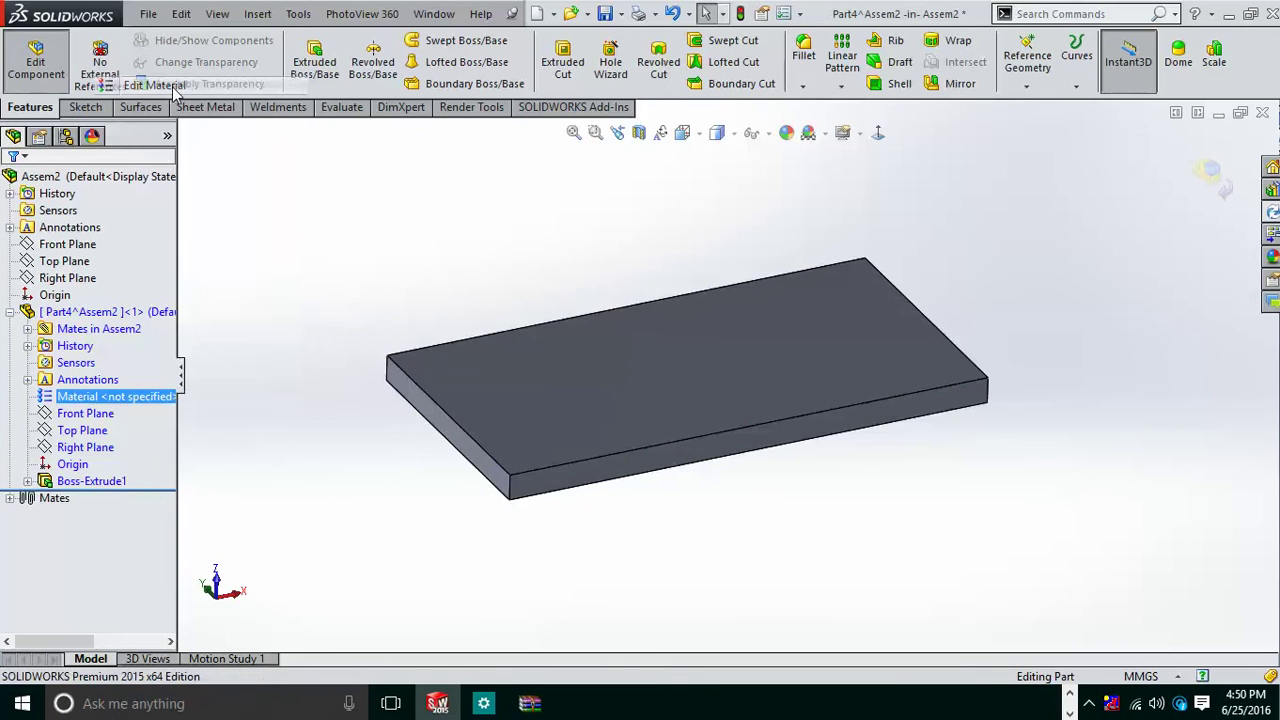
scroll(388, 428, "down", 7)
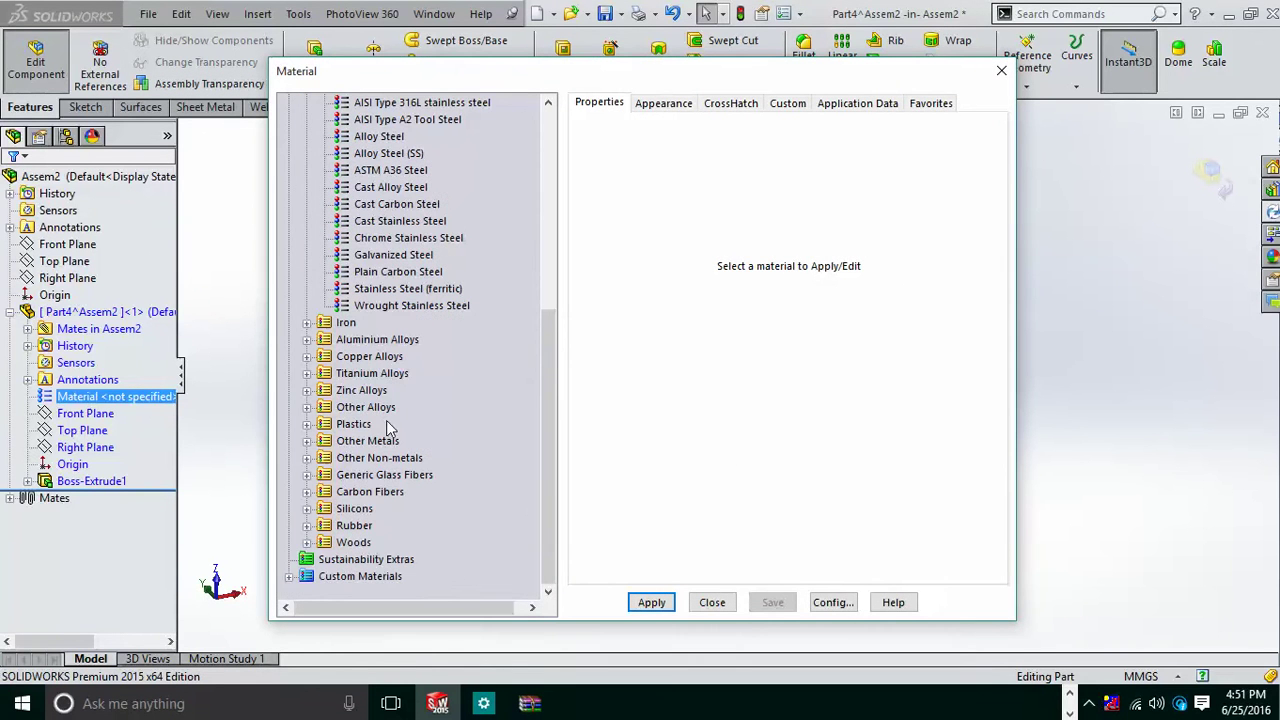
left_click(307, 543)
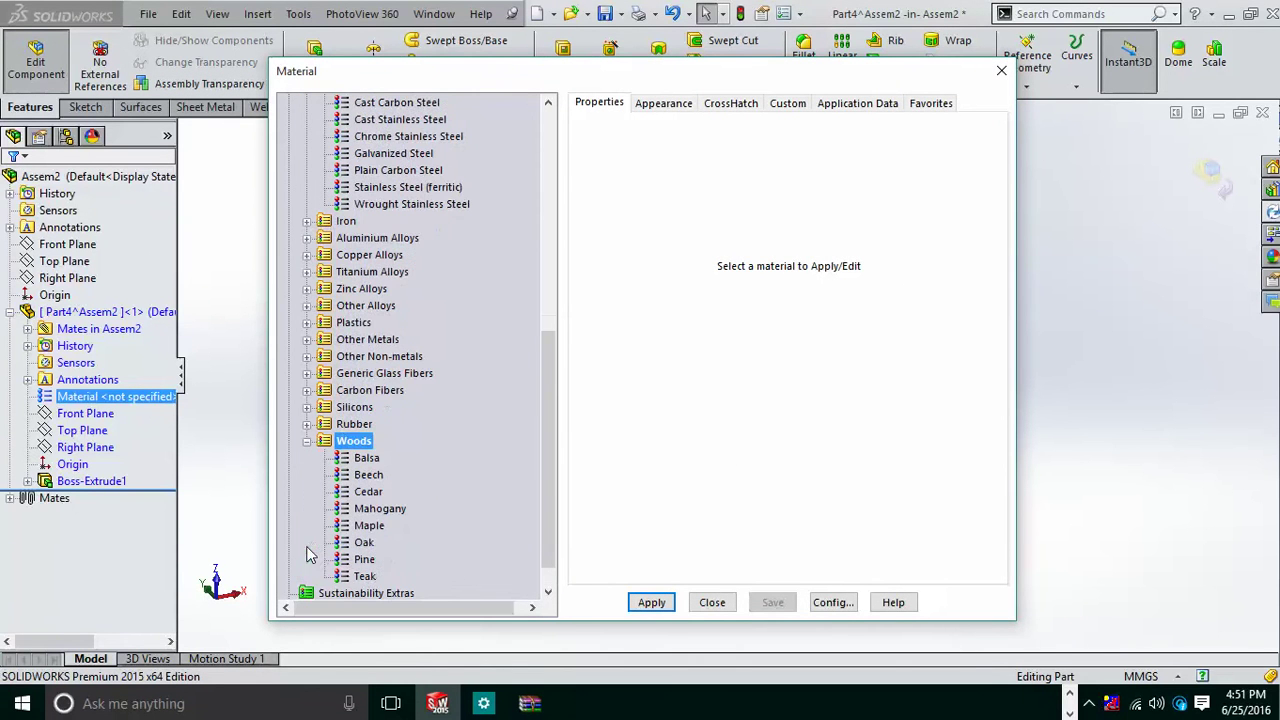
left_click(369, 526)
left_click(651, 603)
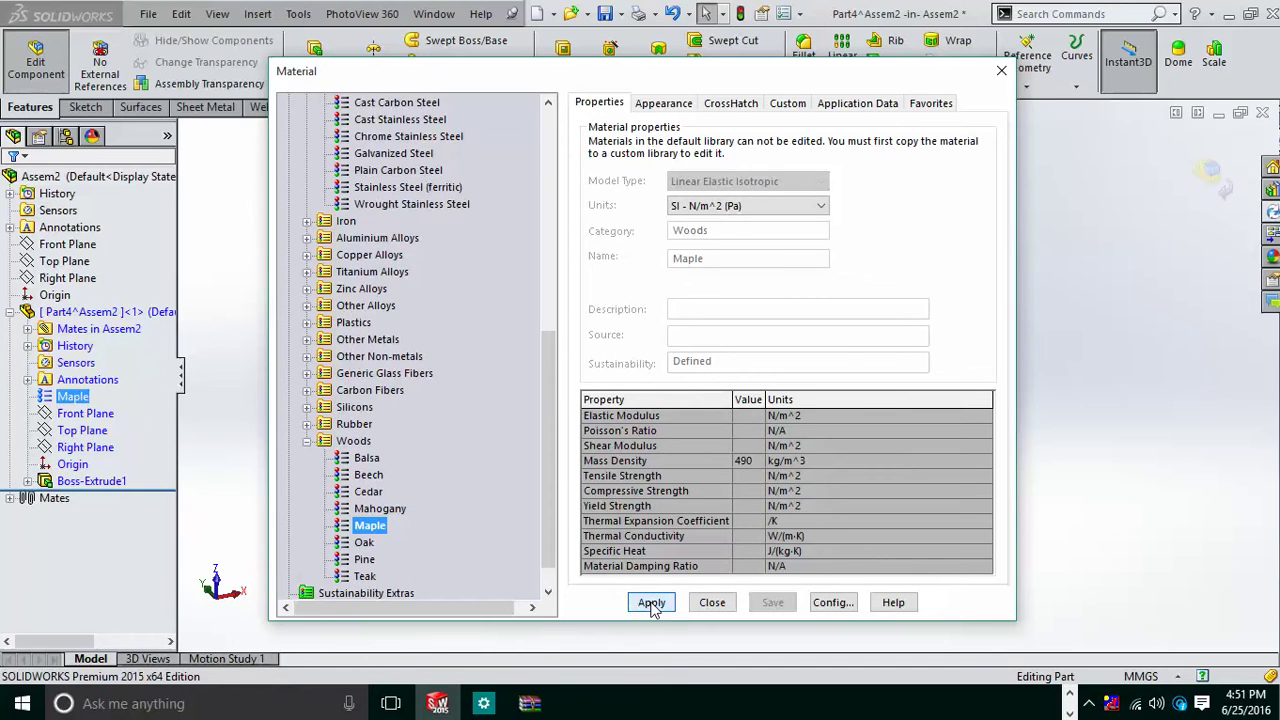
left_click(1001, 71)
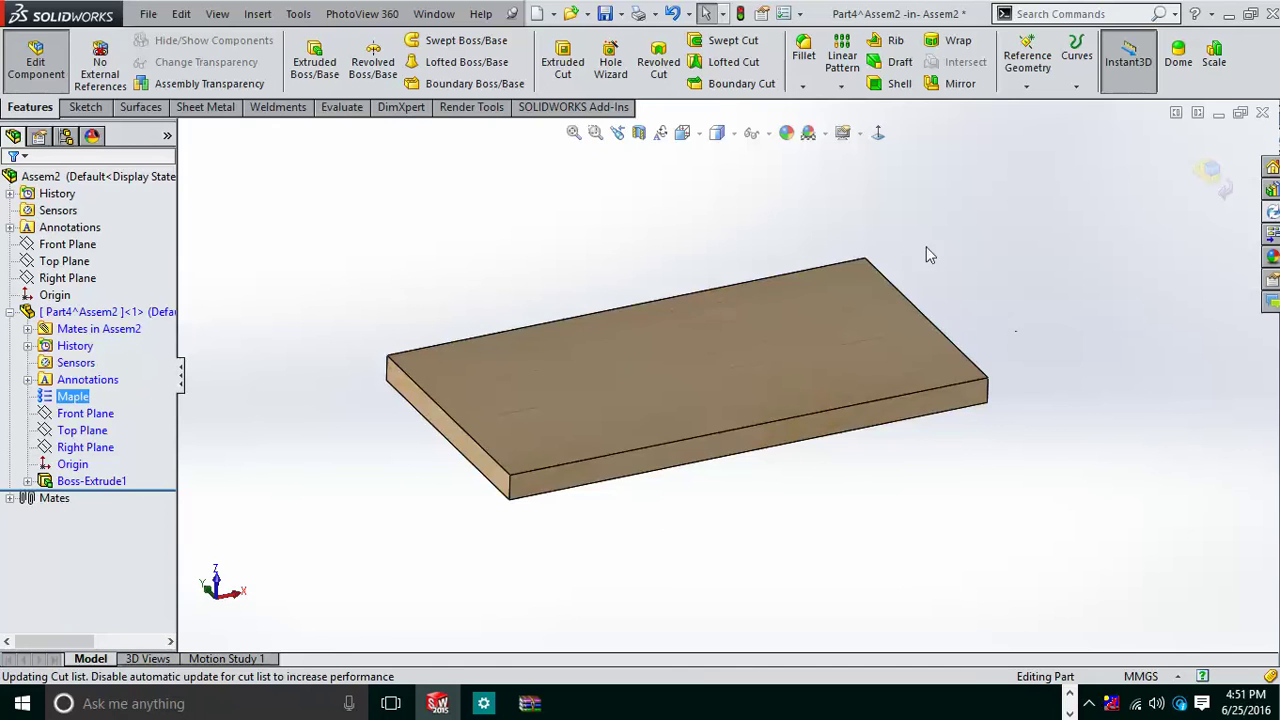
left_click(1208, 180)
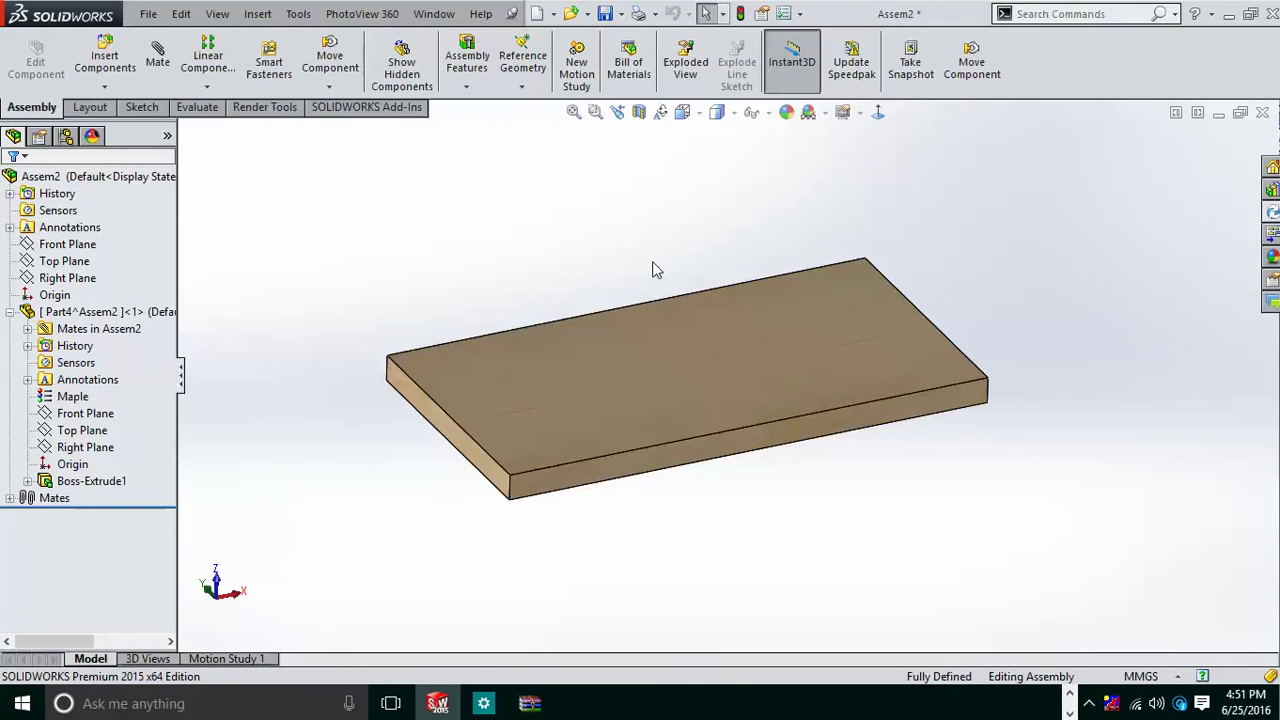
- Insert a second new part into the assembly, positioned on the large upper face of the maple plate
mouse_move(651, 271)
middle_mouse_down()
mouse_move(647, 252)
mouse_move(650, 262)
middle_mouse_up()
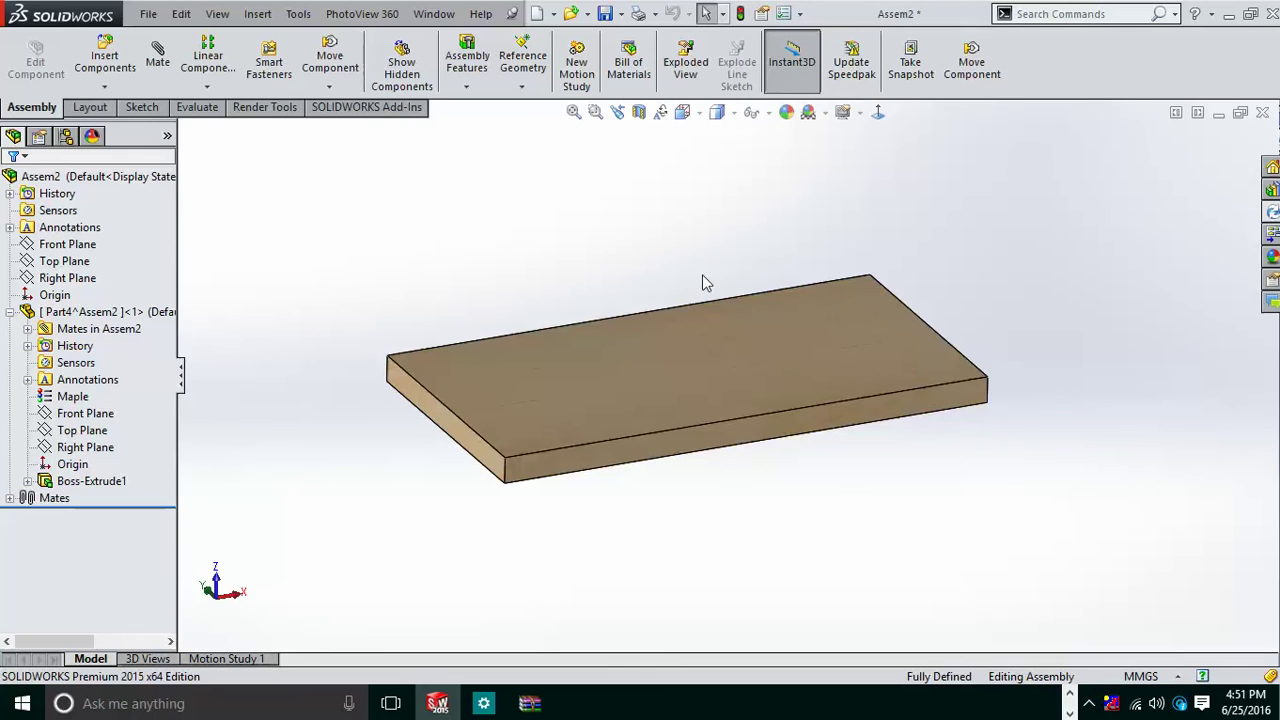
left_click(105, 88)
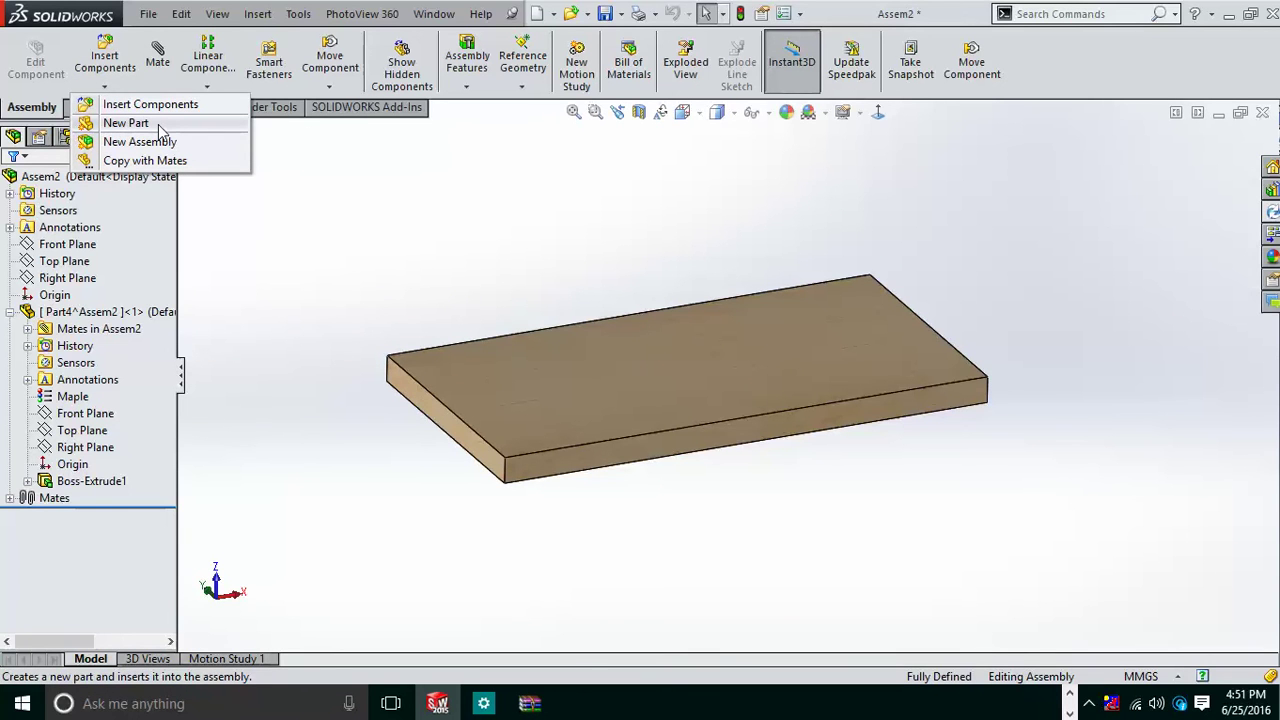
left_click(126, 123)
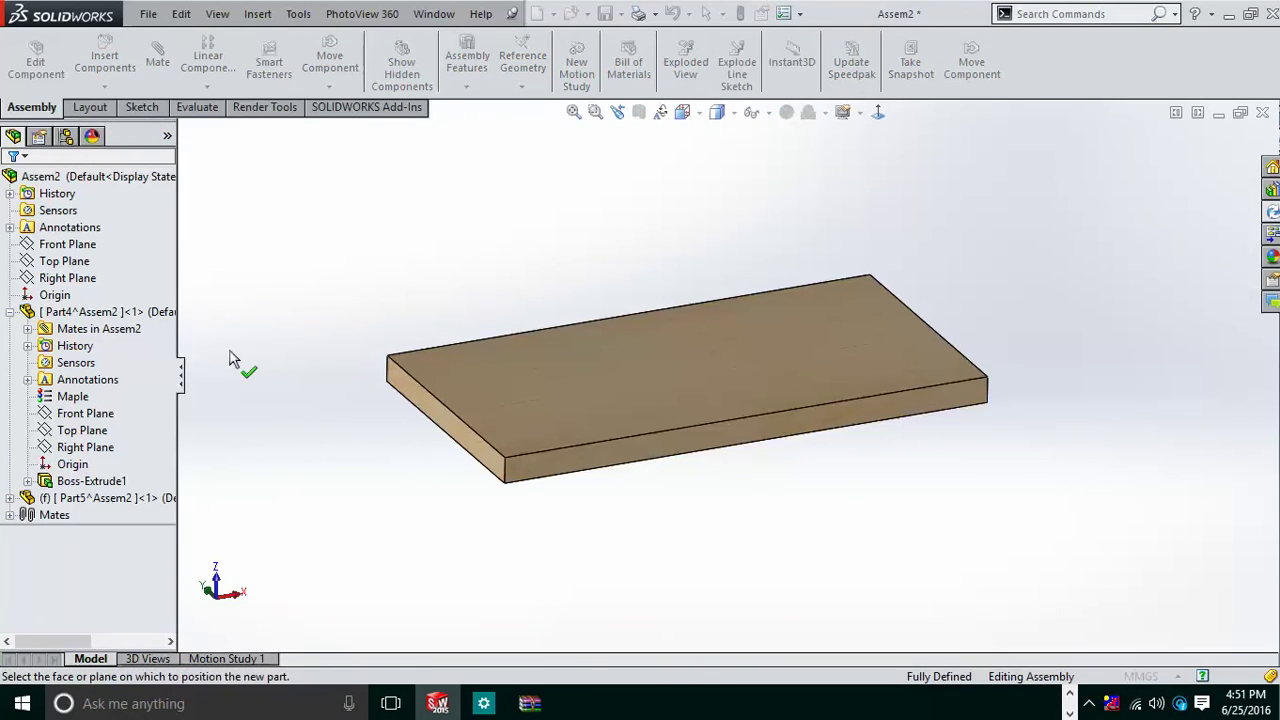
left_click(543, 377)
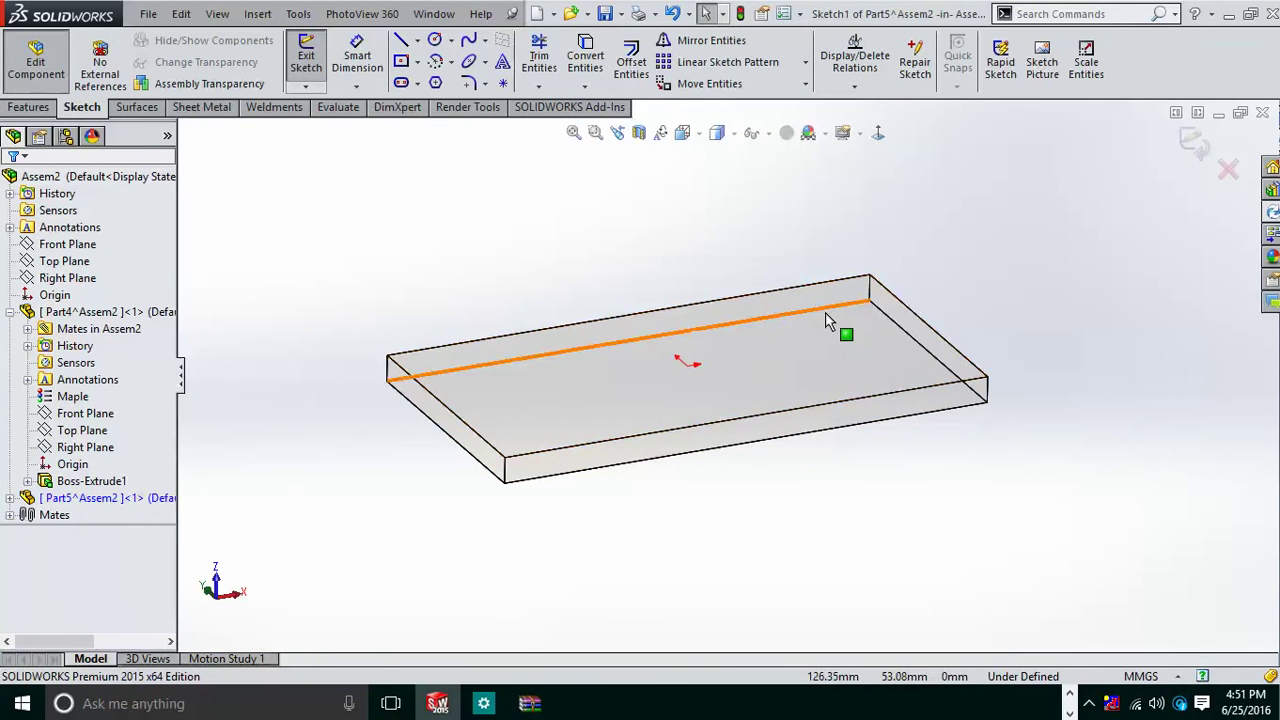
mouse_move(680, 289)
middle_mouse_down()
mouse_move(670, 302)
mouse_move(686, 386)
mouse_move(669, 254)
mouse_move(690, 272)
middle_mouse_up()
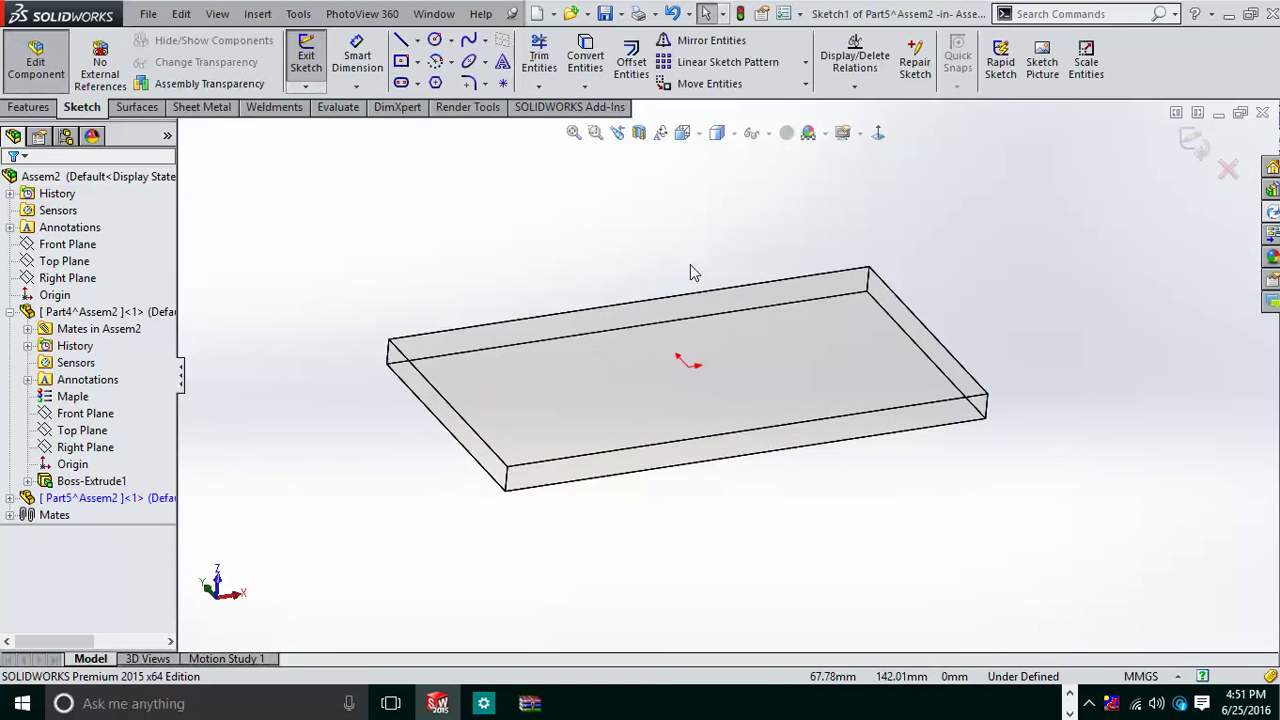
- Sketch a small corner rectangle about 42 mm long near the plate's front-left corner and exit the sketch
key("ctrl+8")
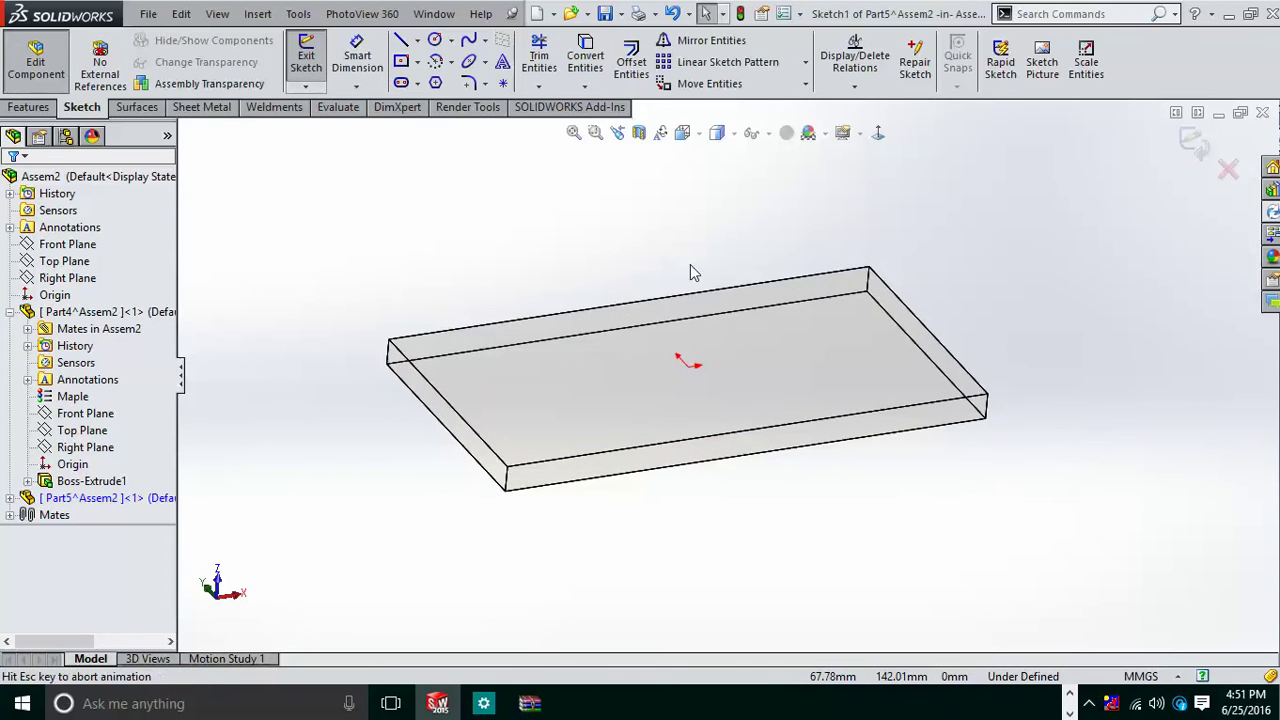
left_click(418, 64)
left_click(458, 86)
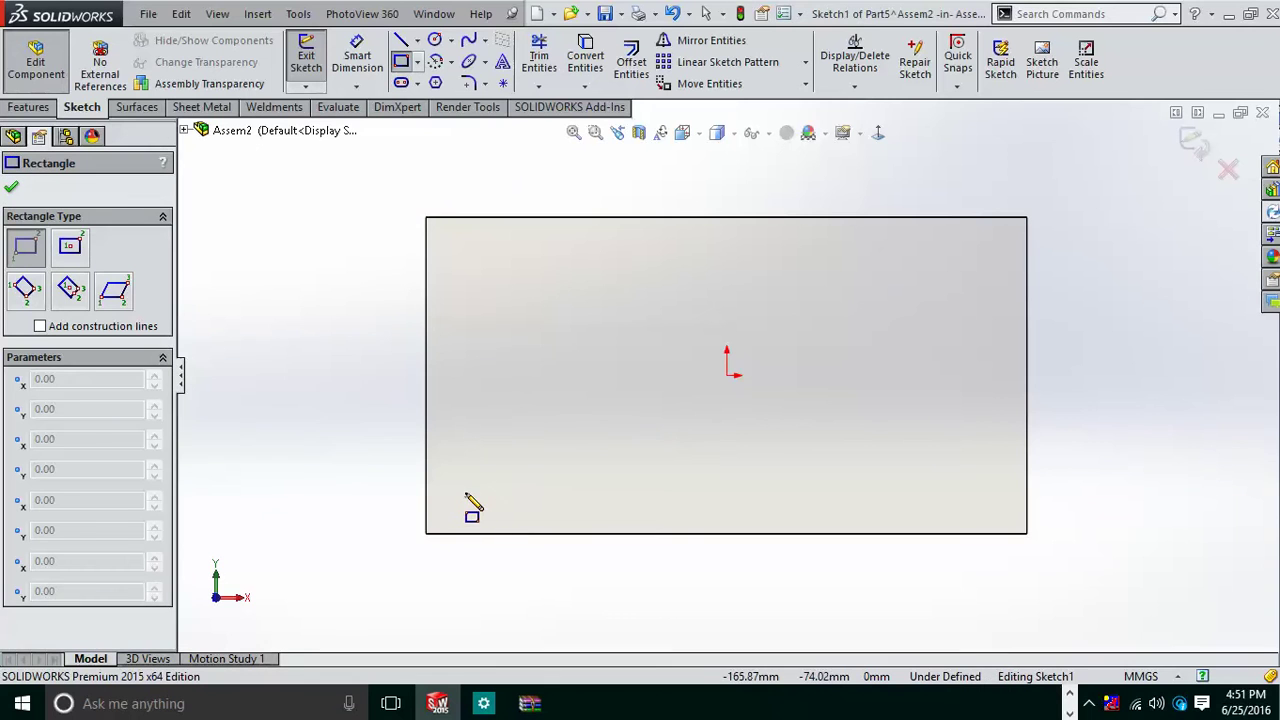
left_click(465, 496)
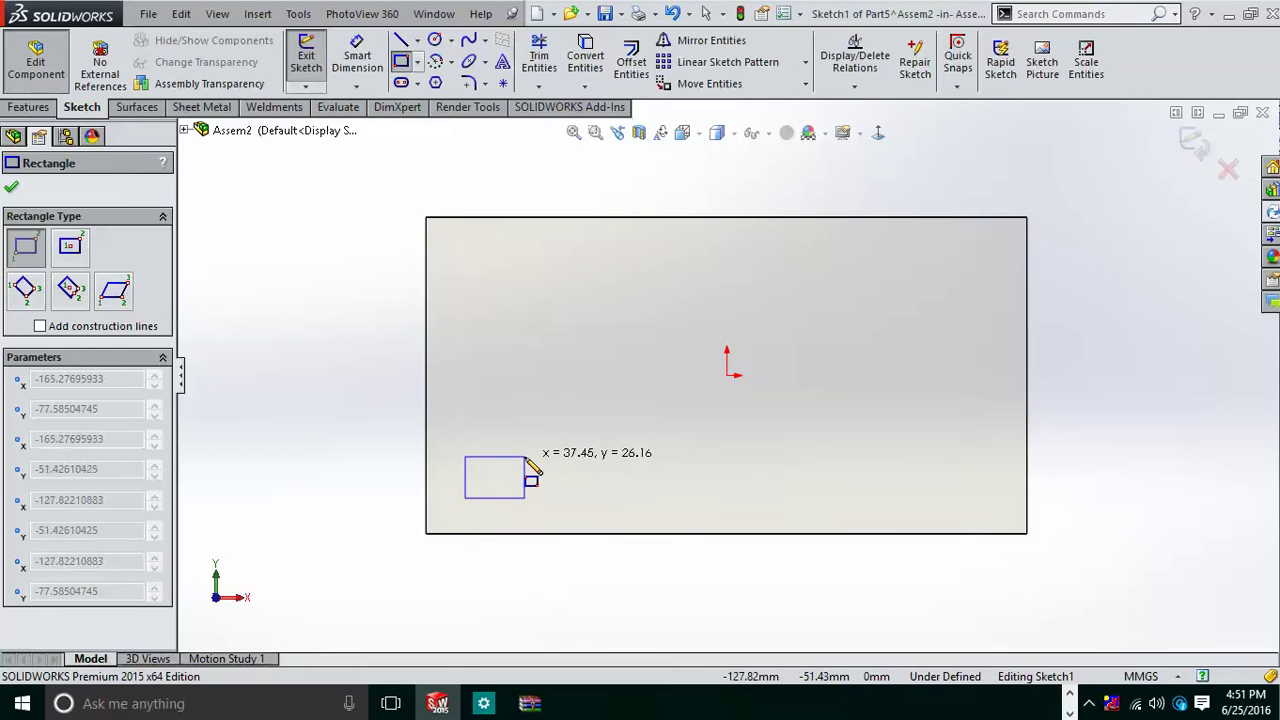
left_click(531, 455)
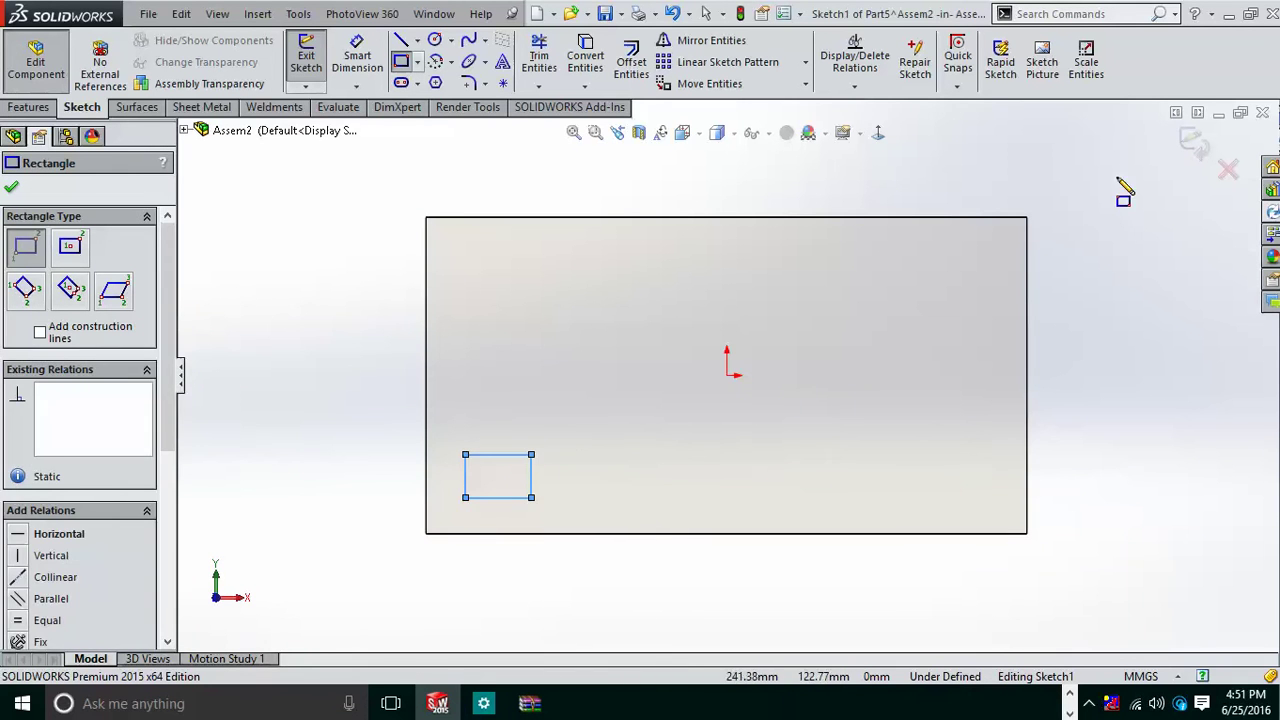
left_click(1193, 140)
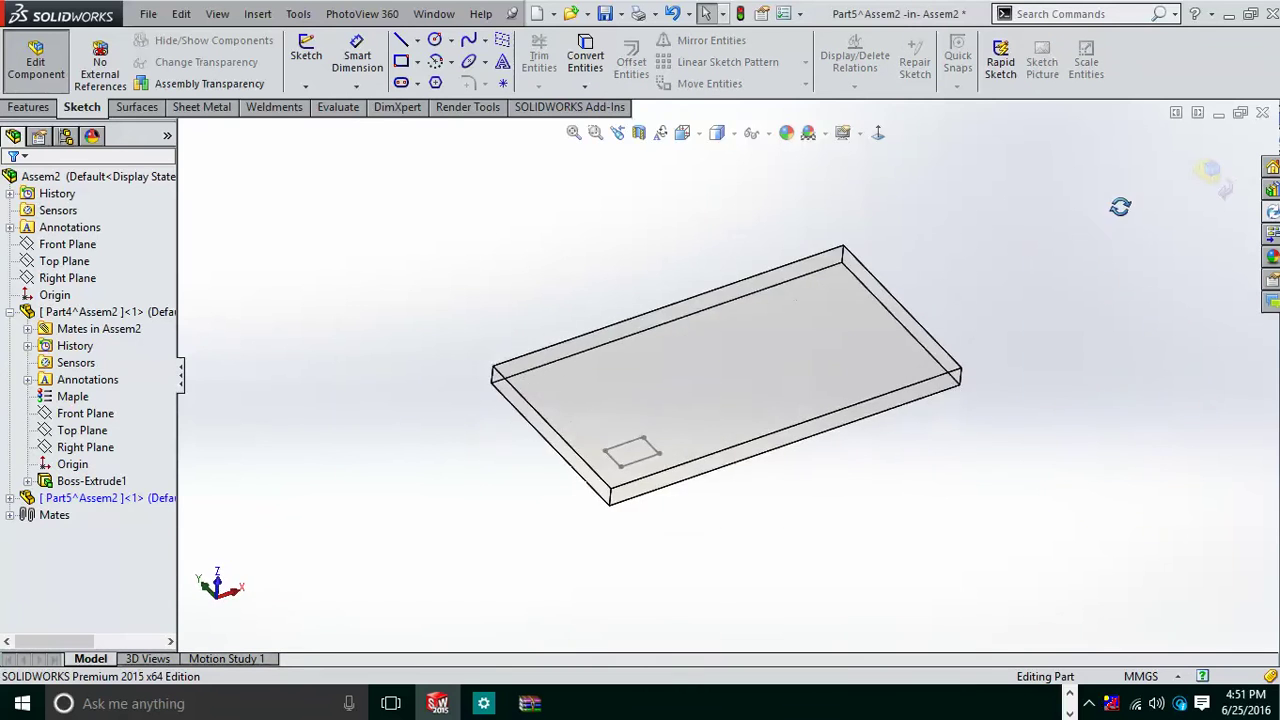
- Extrude the small rectangle sketch upward from the plate as a blind boss with a depth of 20 mm
scroll(851, 400, "down", 2)
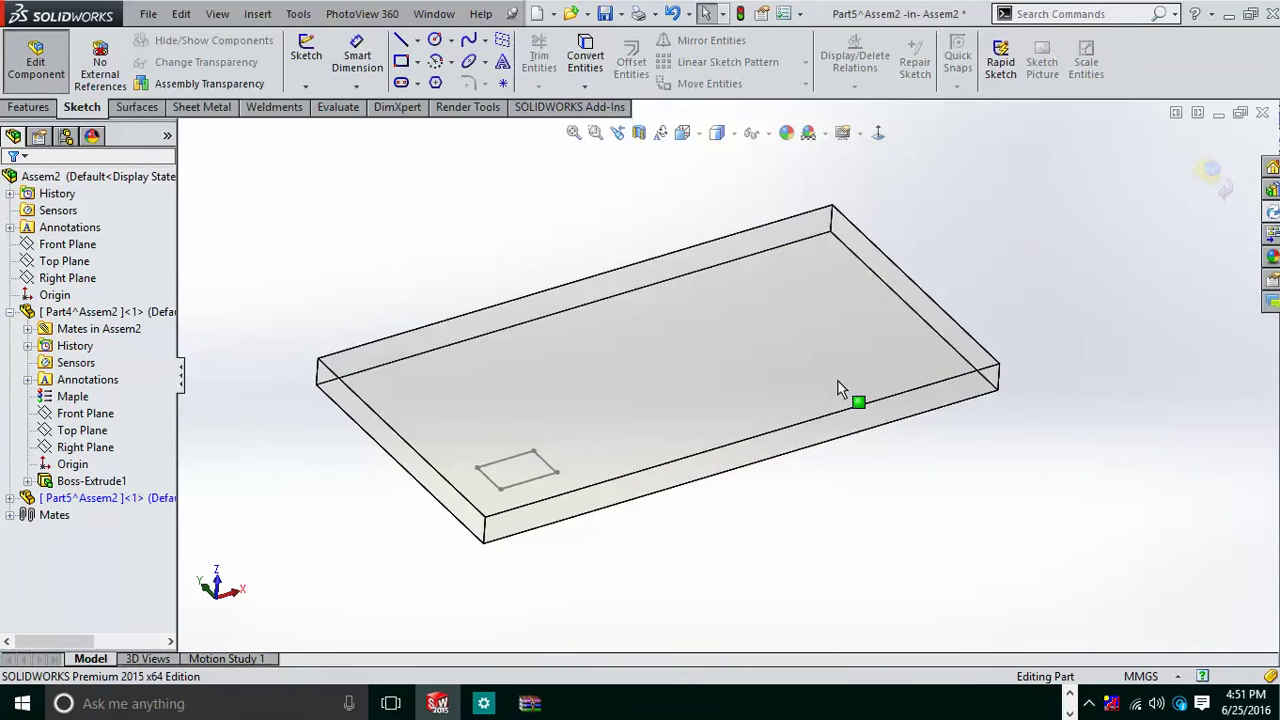
left_click(28, 107)
left_click(314, 60)
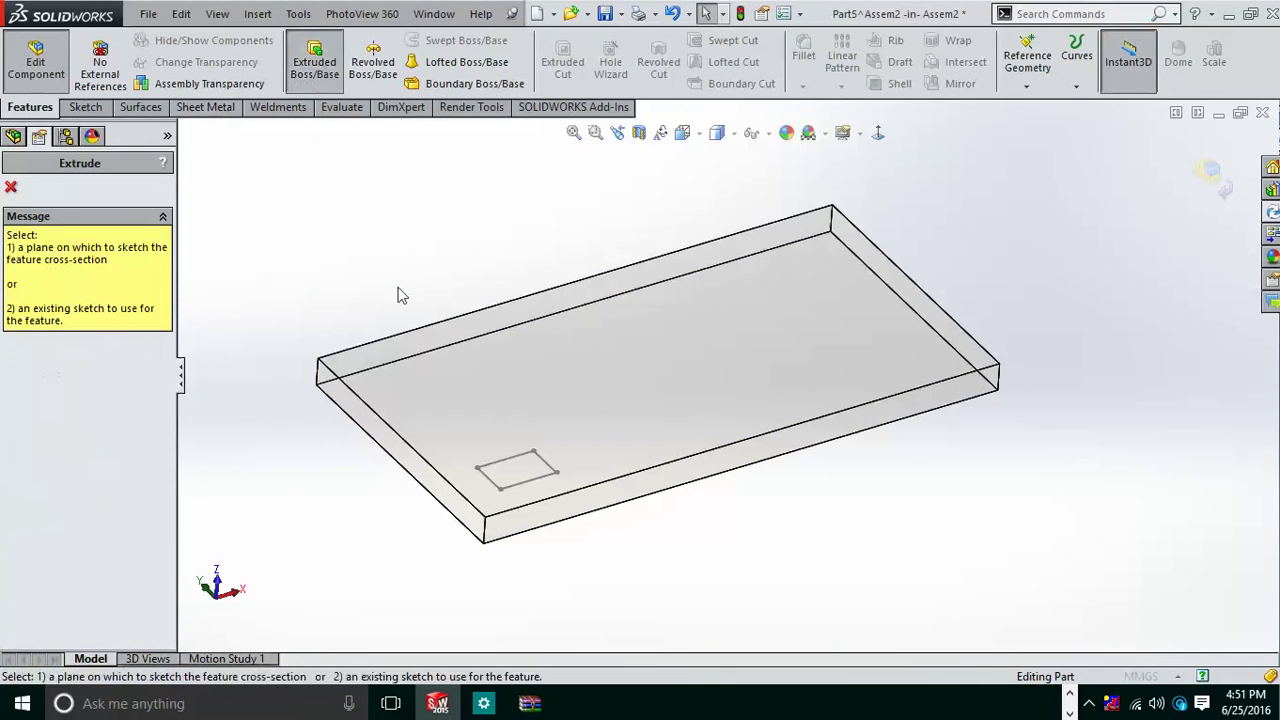
left_click(531, 456)
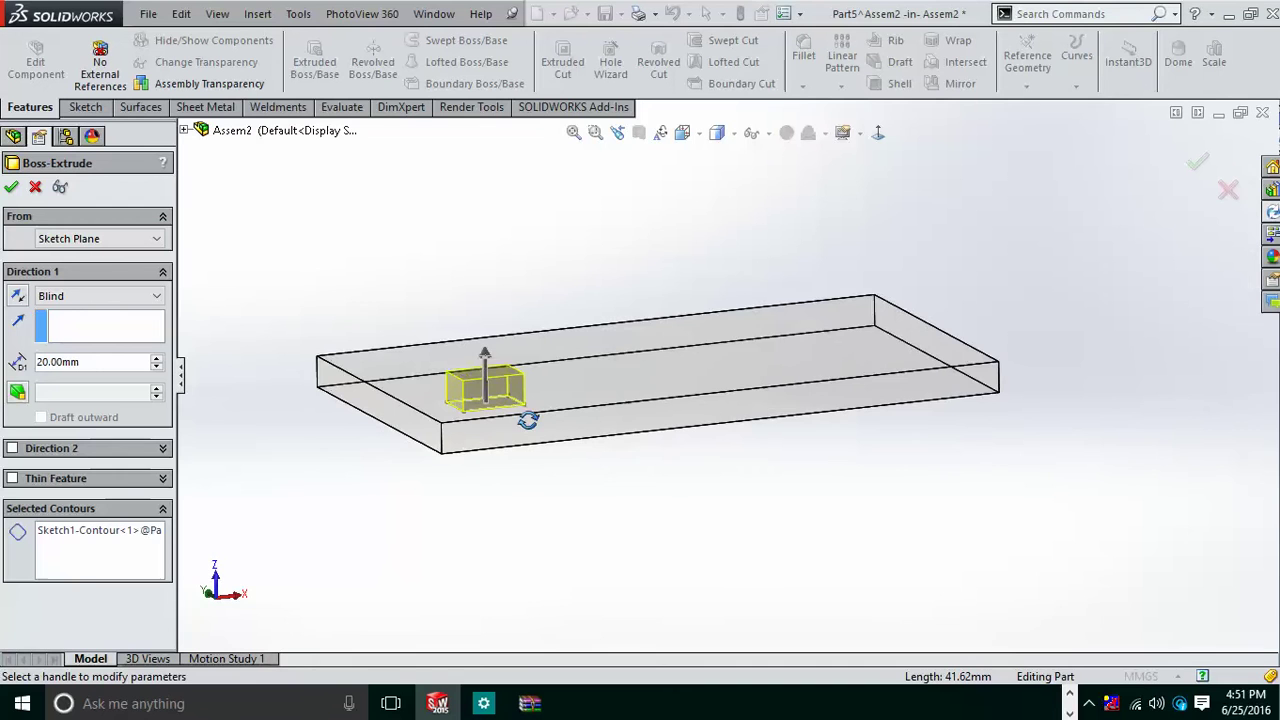
left_click(1198, 162)
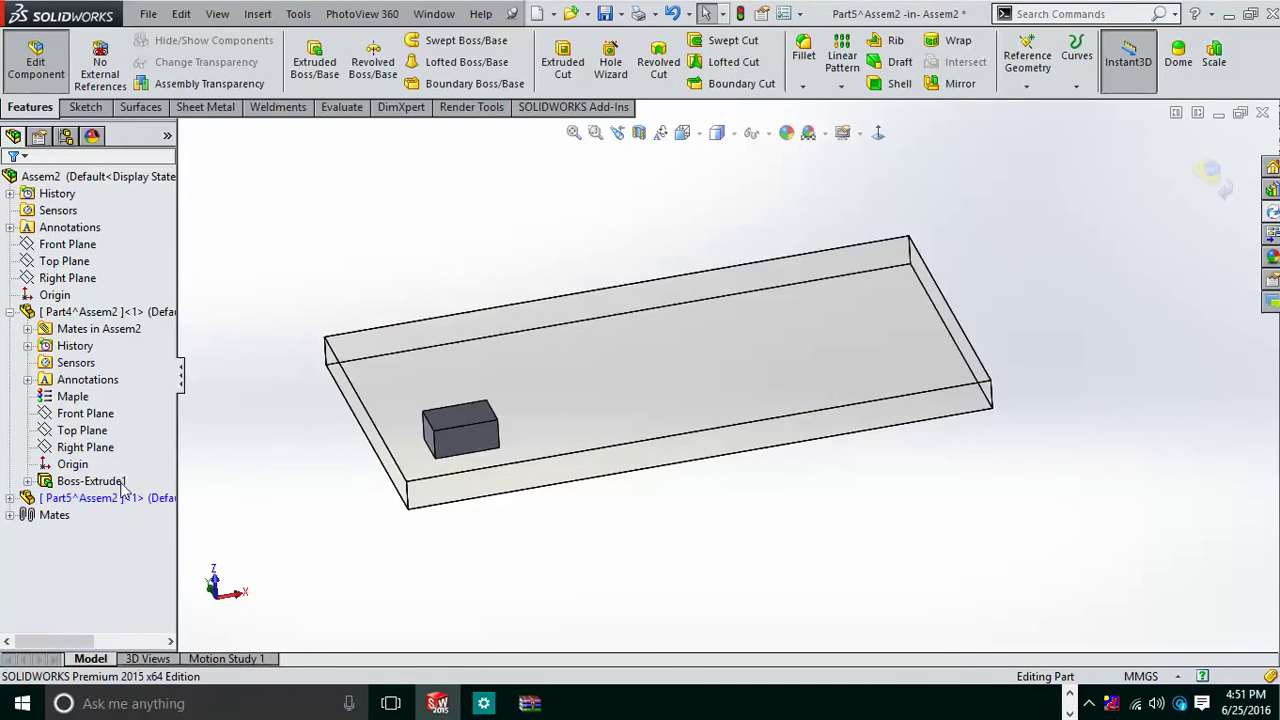
- Assign AISI 4130 Steel, annealed at 865C, to the small block and return to editing the assembly
left_click(10, 313)
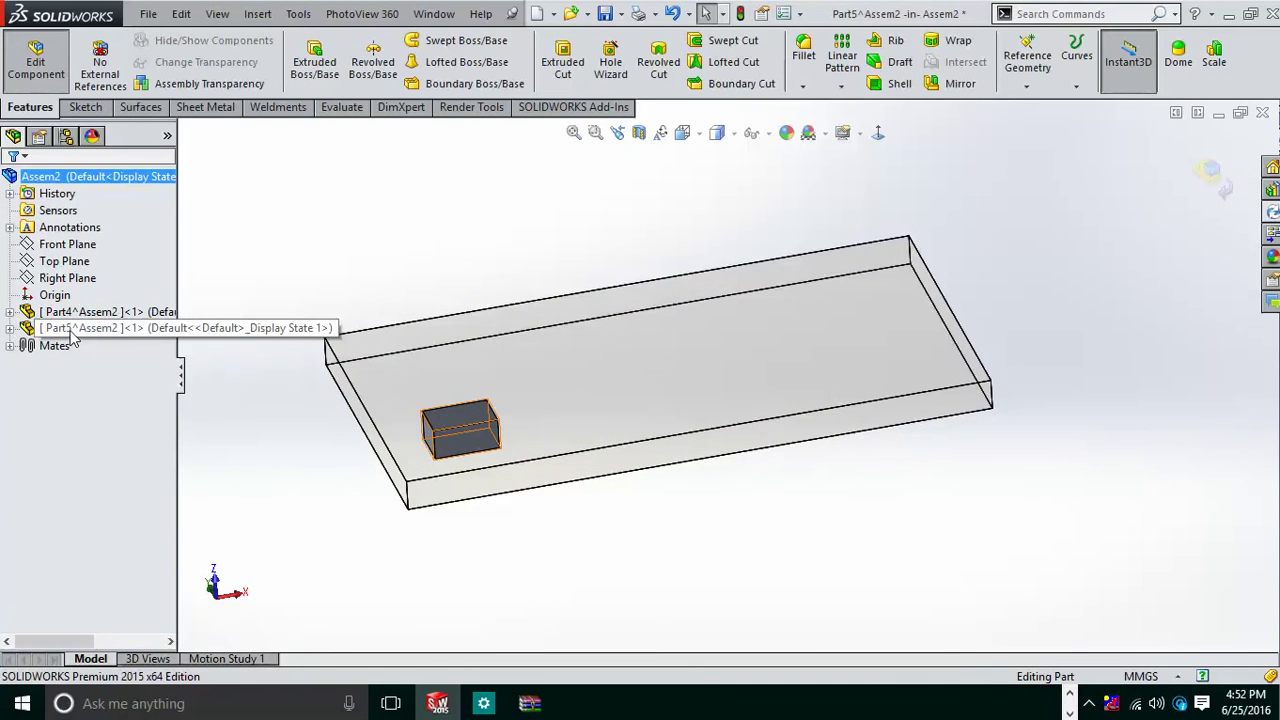
left_click(34, 330)
left_click(10, 329)
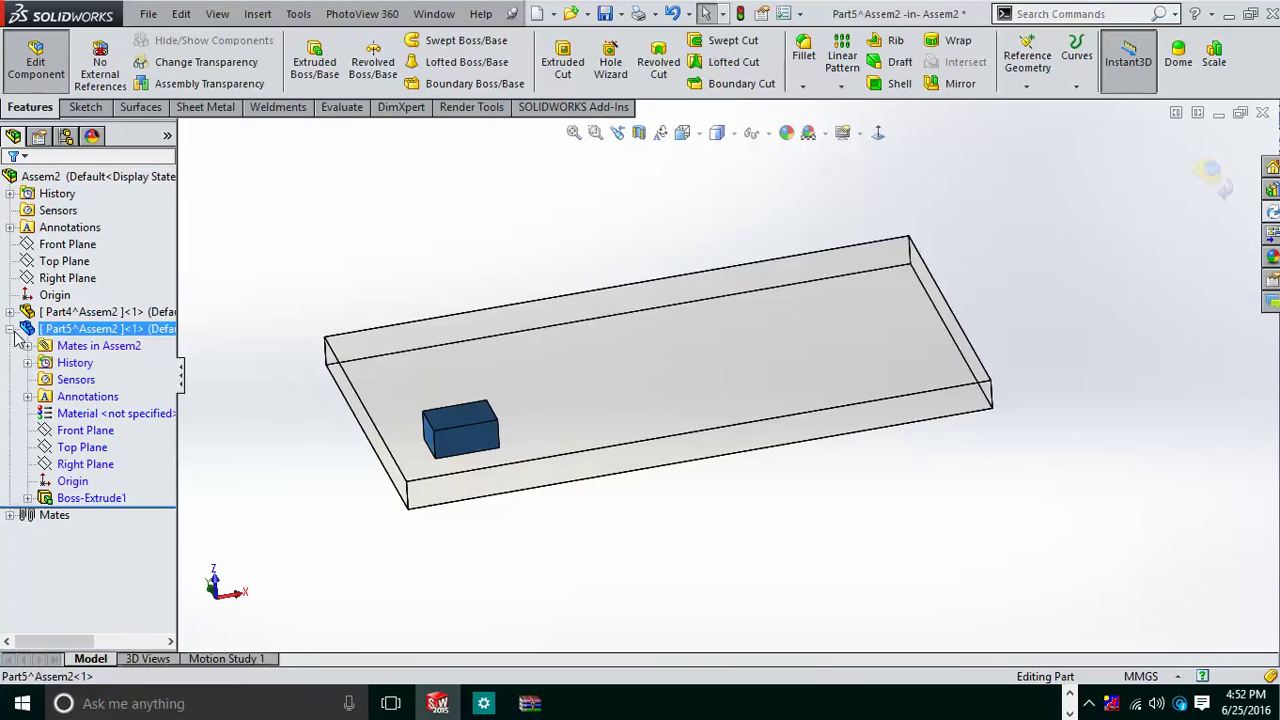
right_click(93, 416)
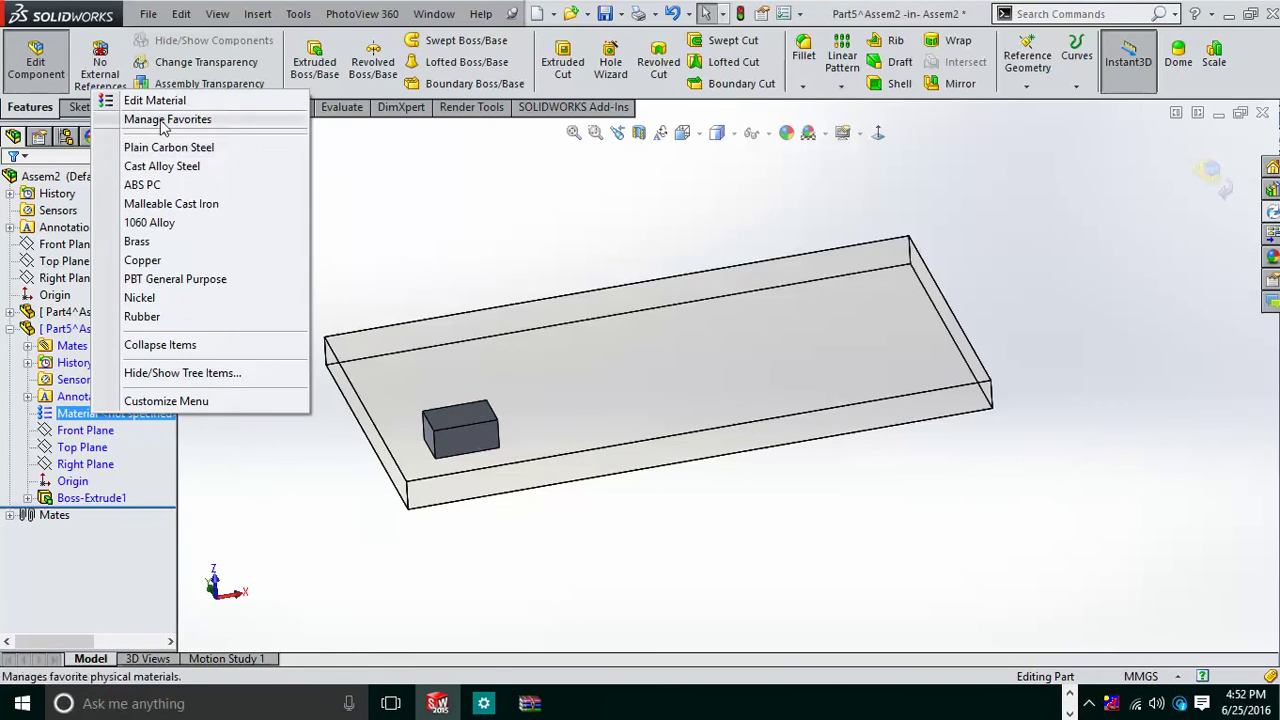
key("Escape")
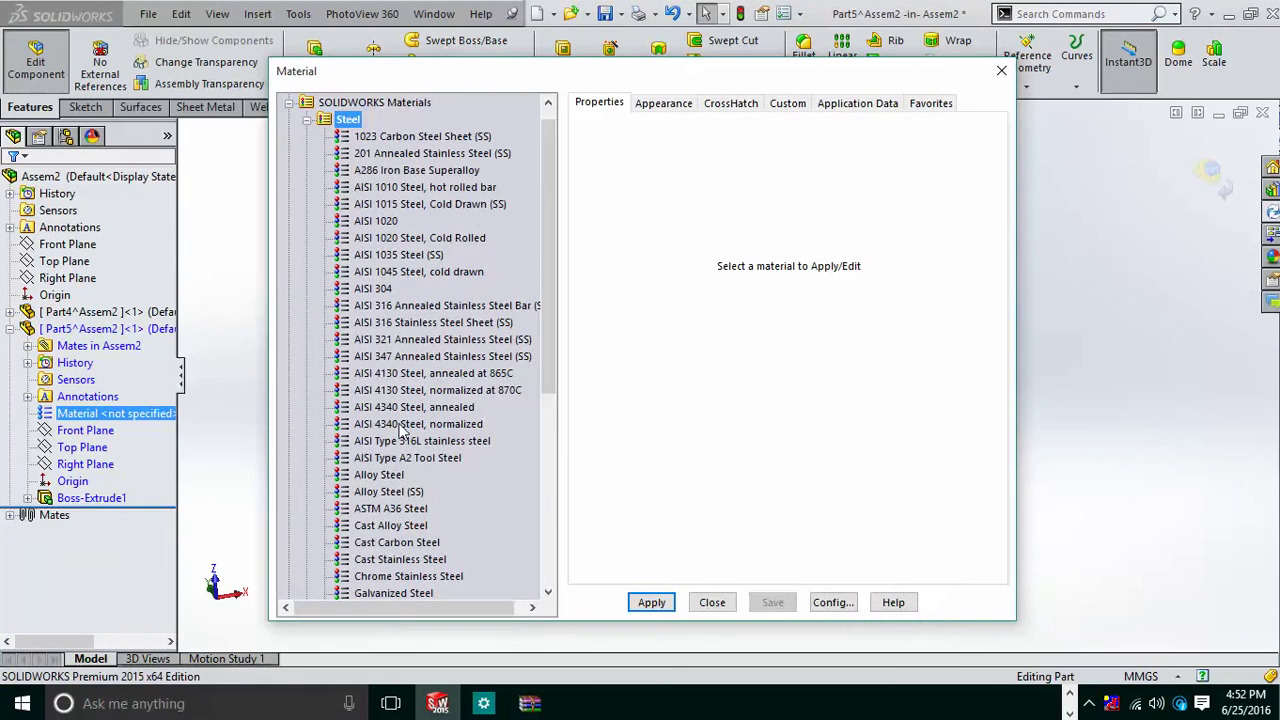
left_click(455, 375)
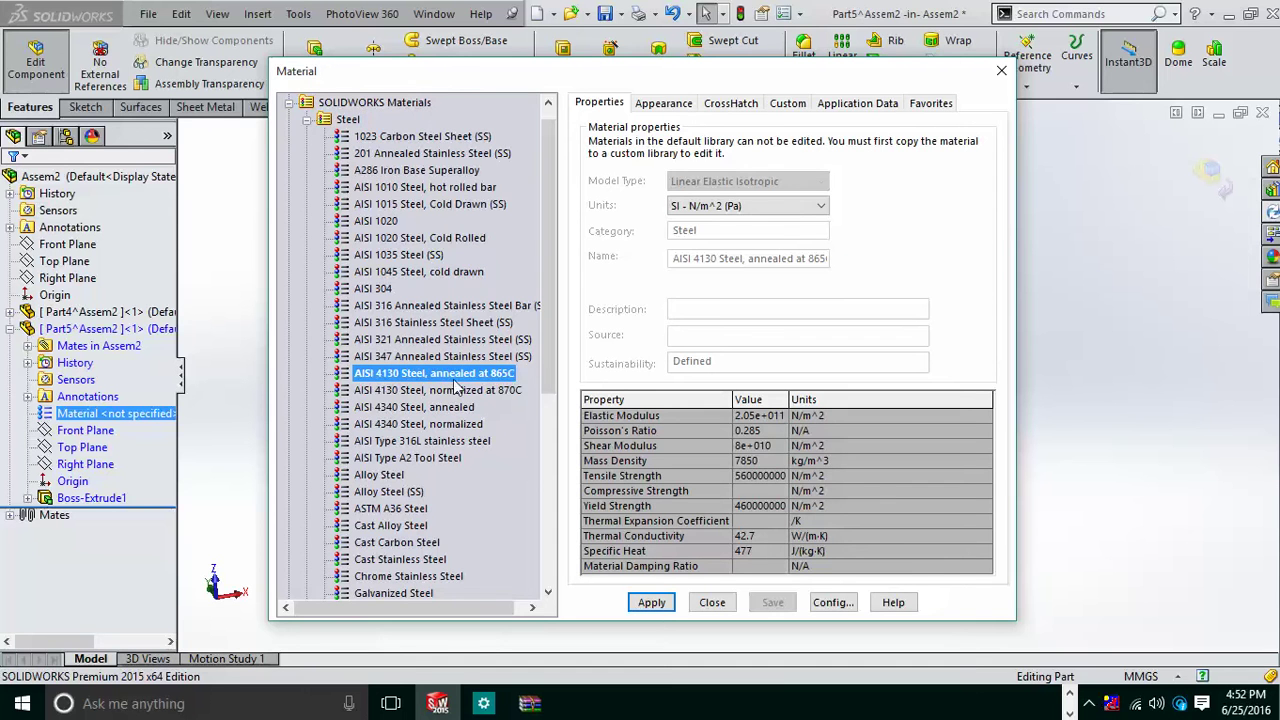
left_click(651, 602)
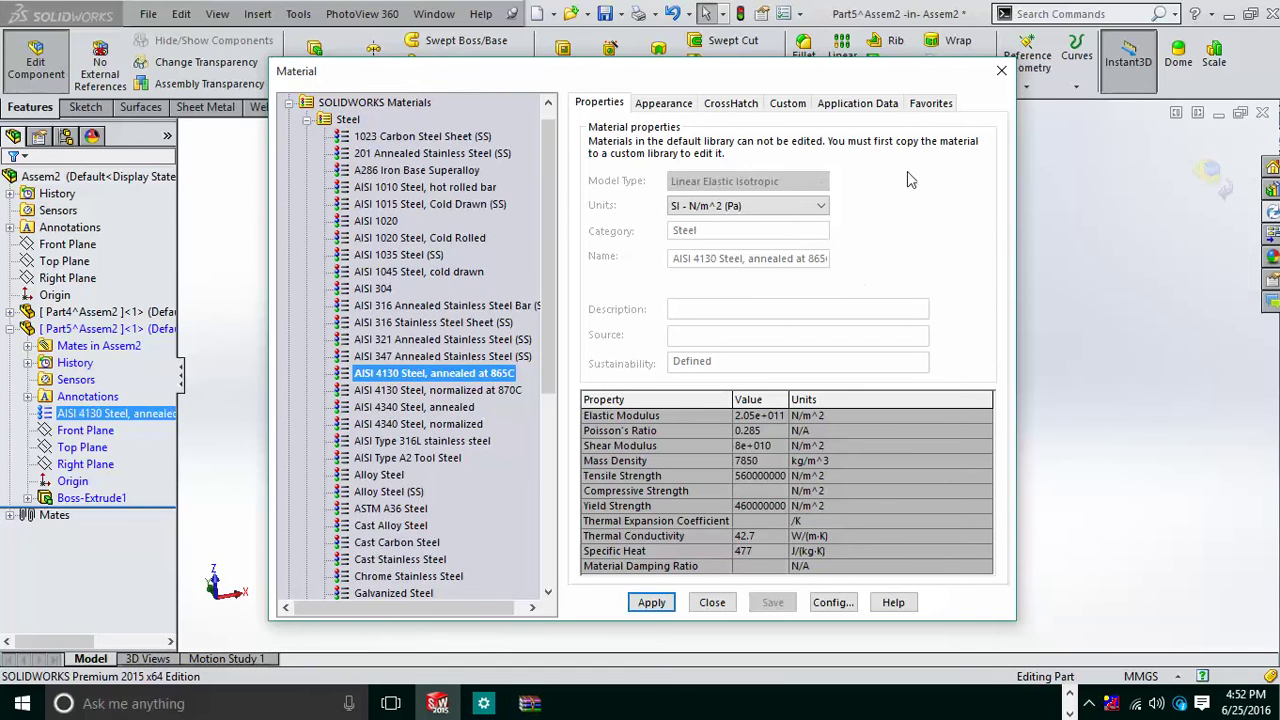
left_click(1001, 71)
left_click(1208, 172)
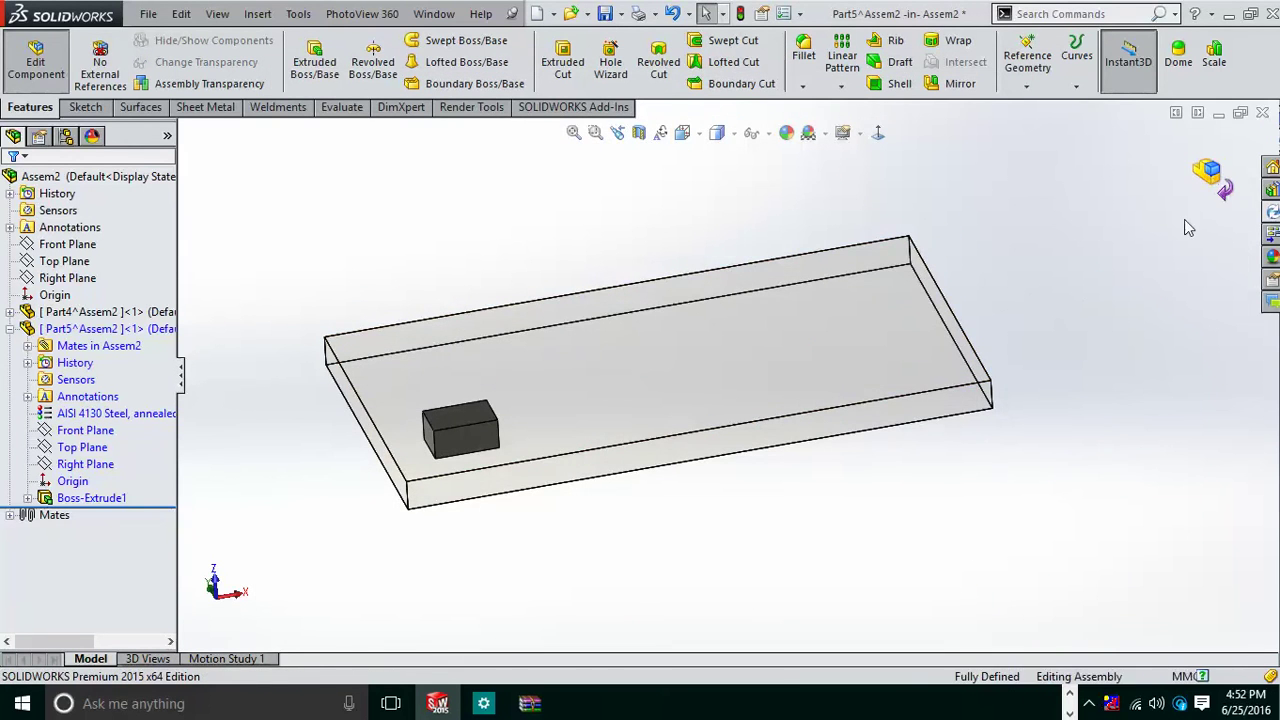
- Delete the in-place mates InPlace1 and InPlace2 from the assembly
middle_click_drag(1126, 288, 1075, 345)
middle_click_drag(818, 516, 672, 407)
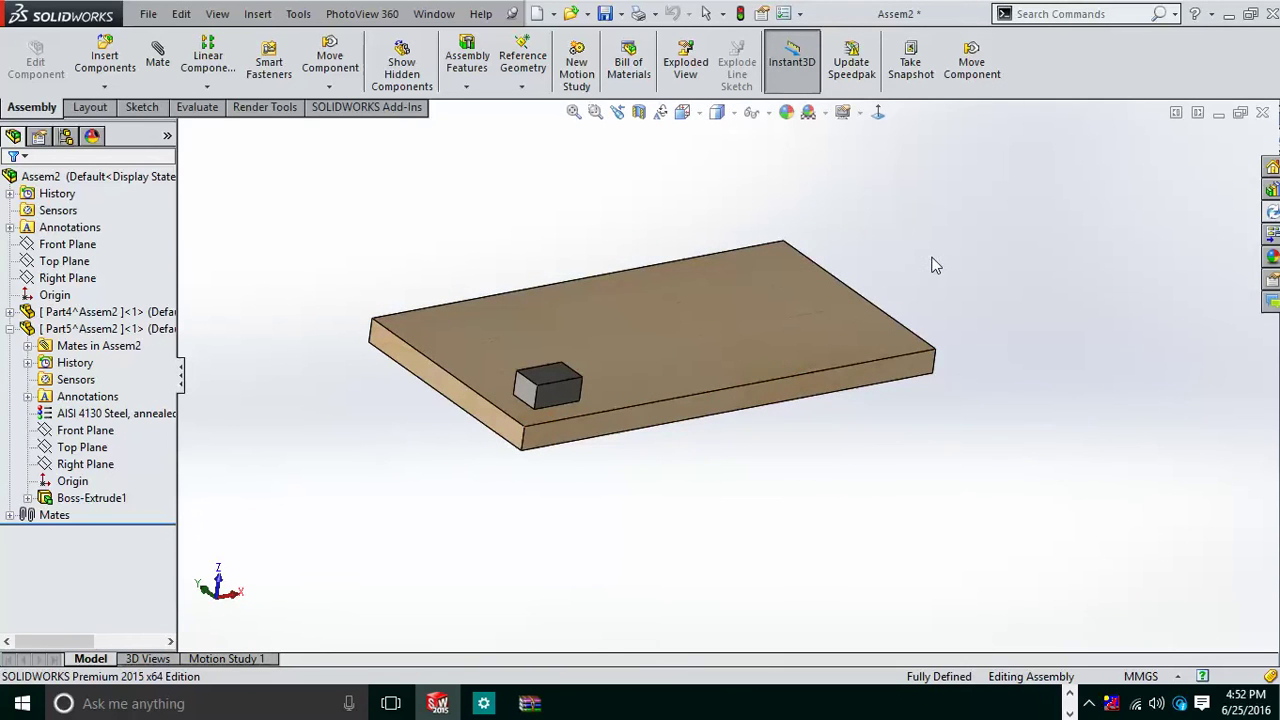
middle_click_drag(937, 266, 912, 270)
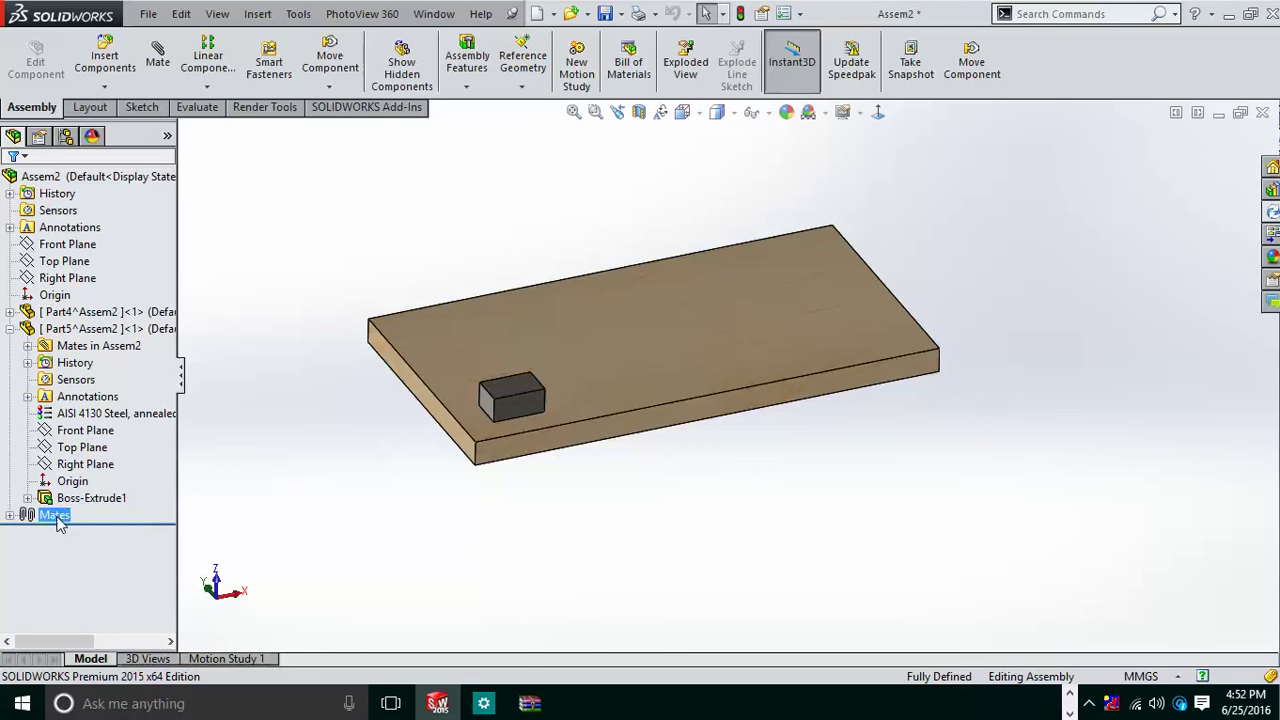
left_click(9, 515)
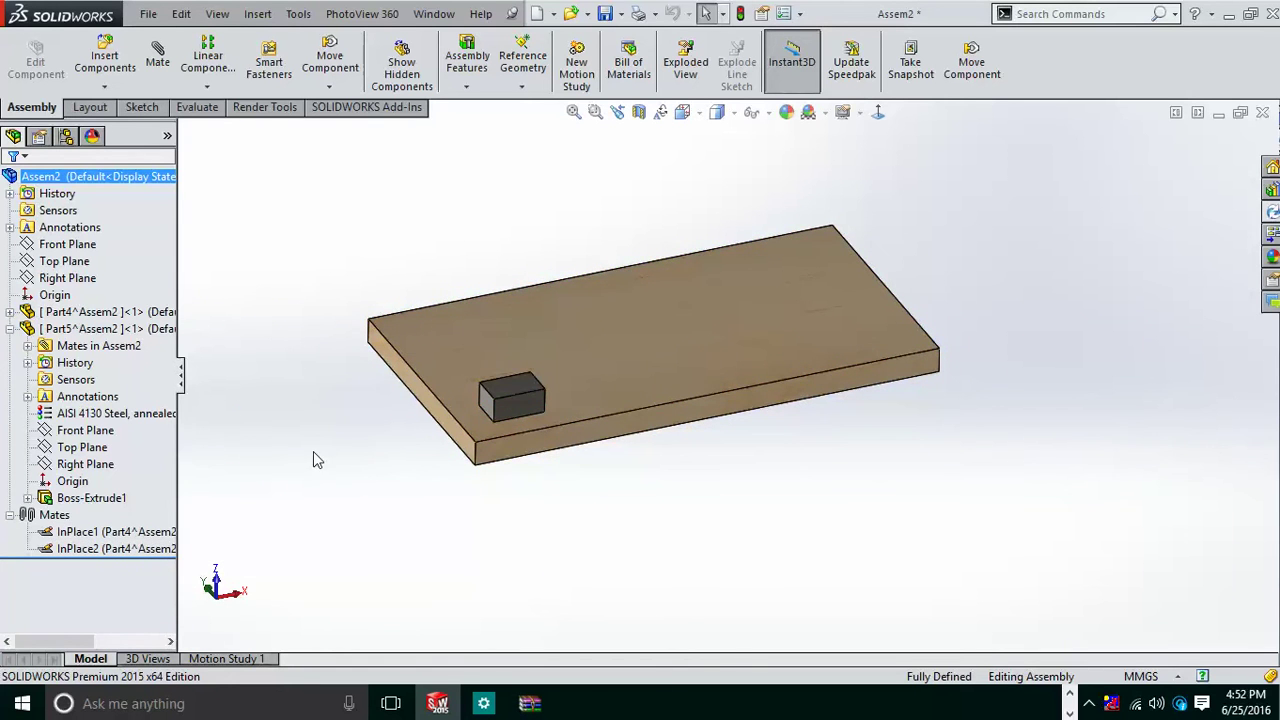
key("z")
left_click(137, 552)
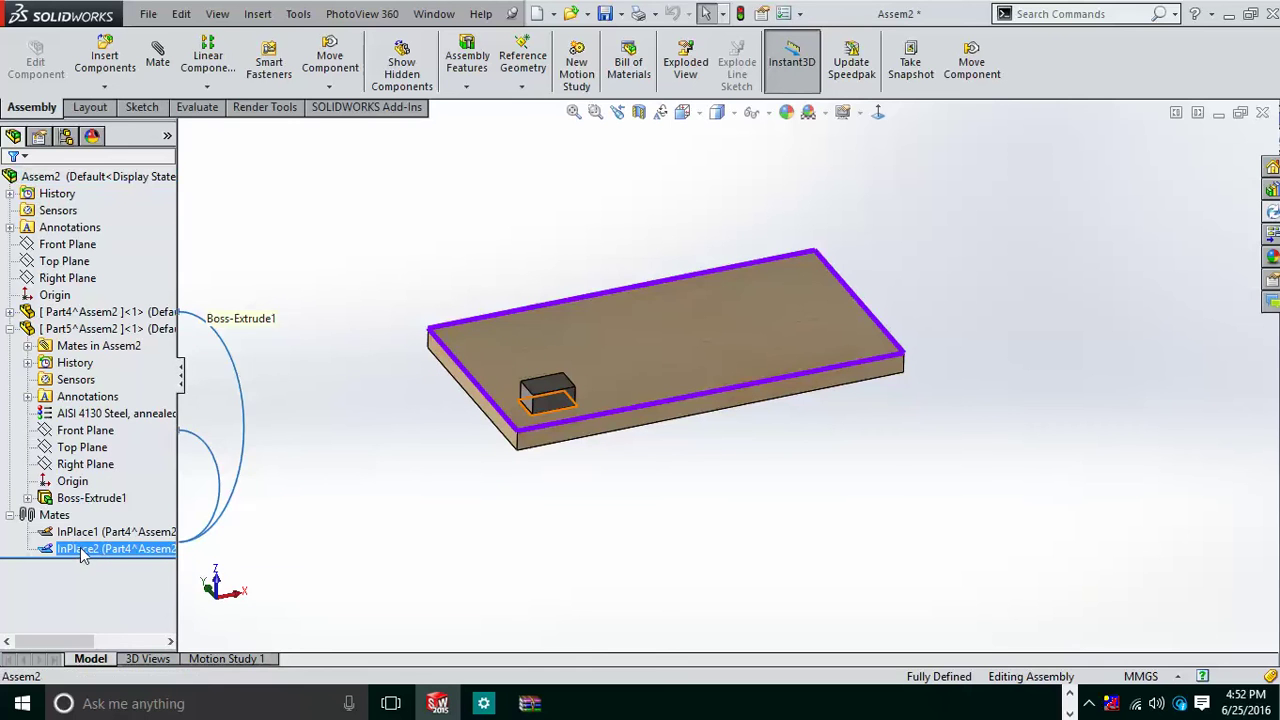
left_click(110, 532, "ctrl")
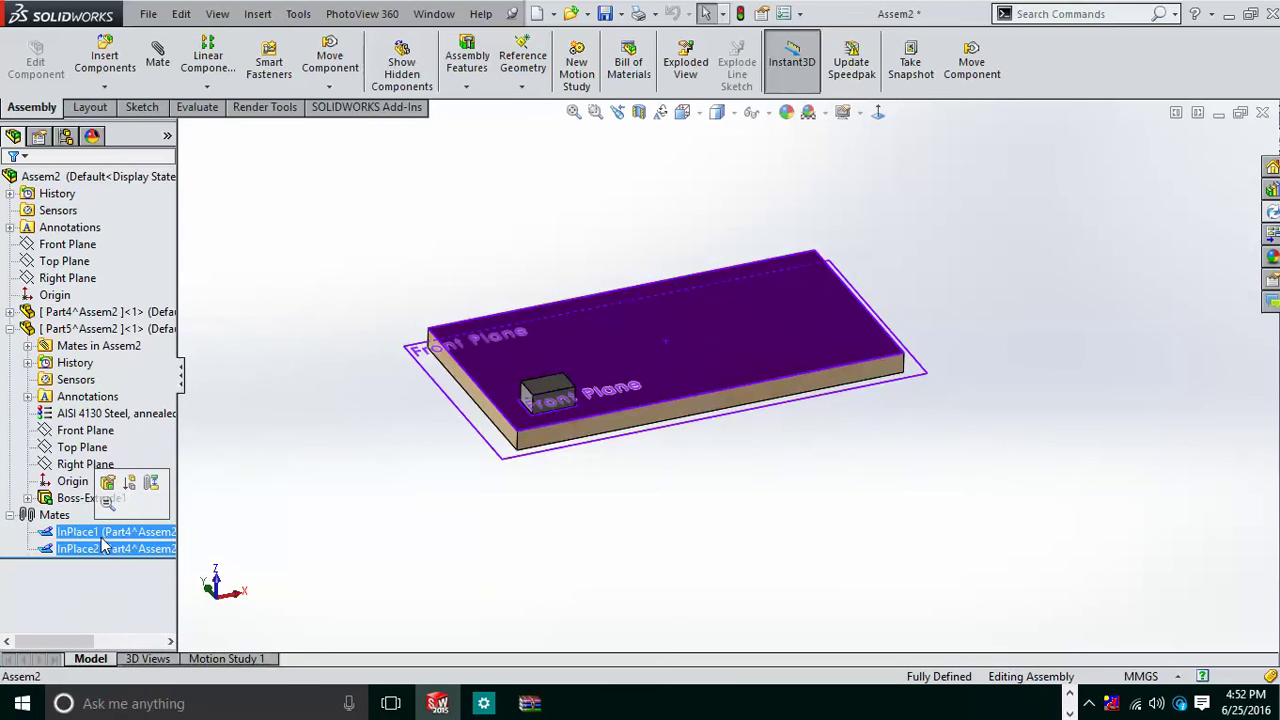
right_click(110, 532)
left_click(170, 510)
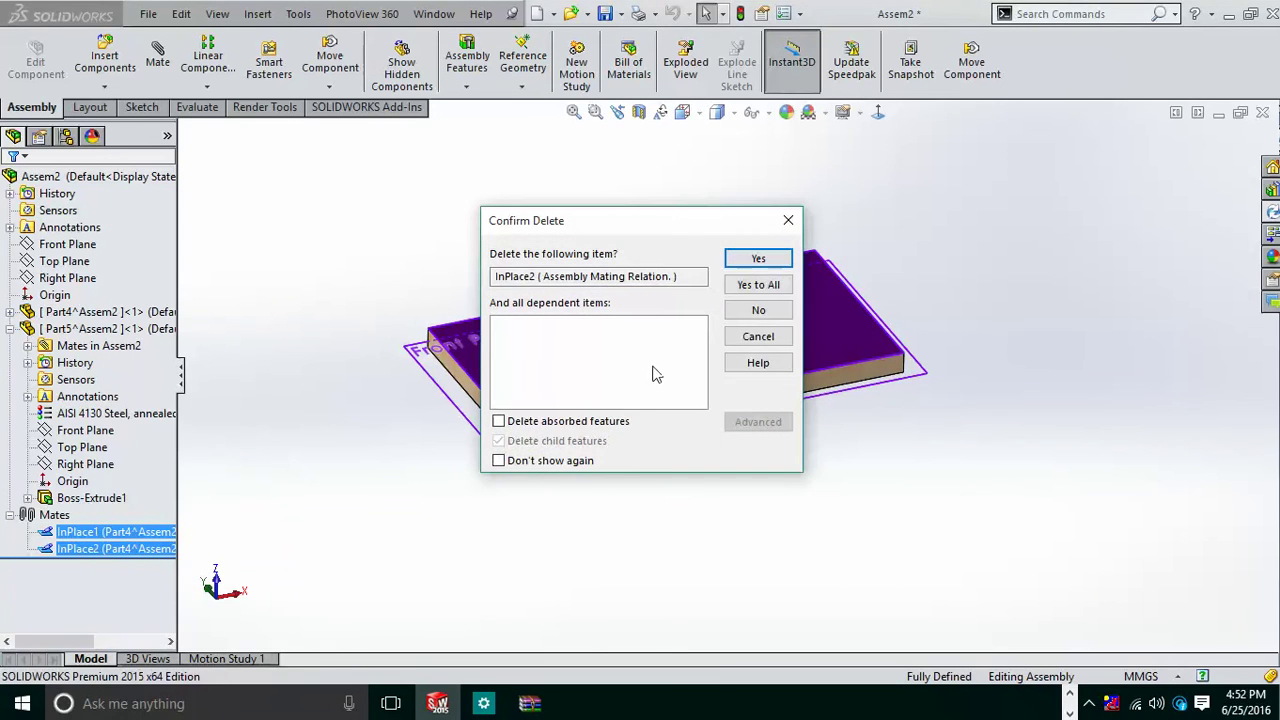
left_click(740, 283)
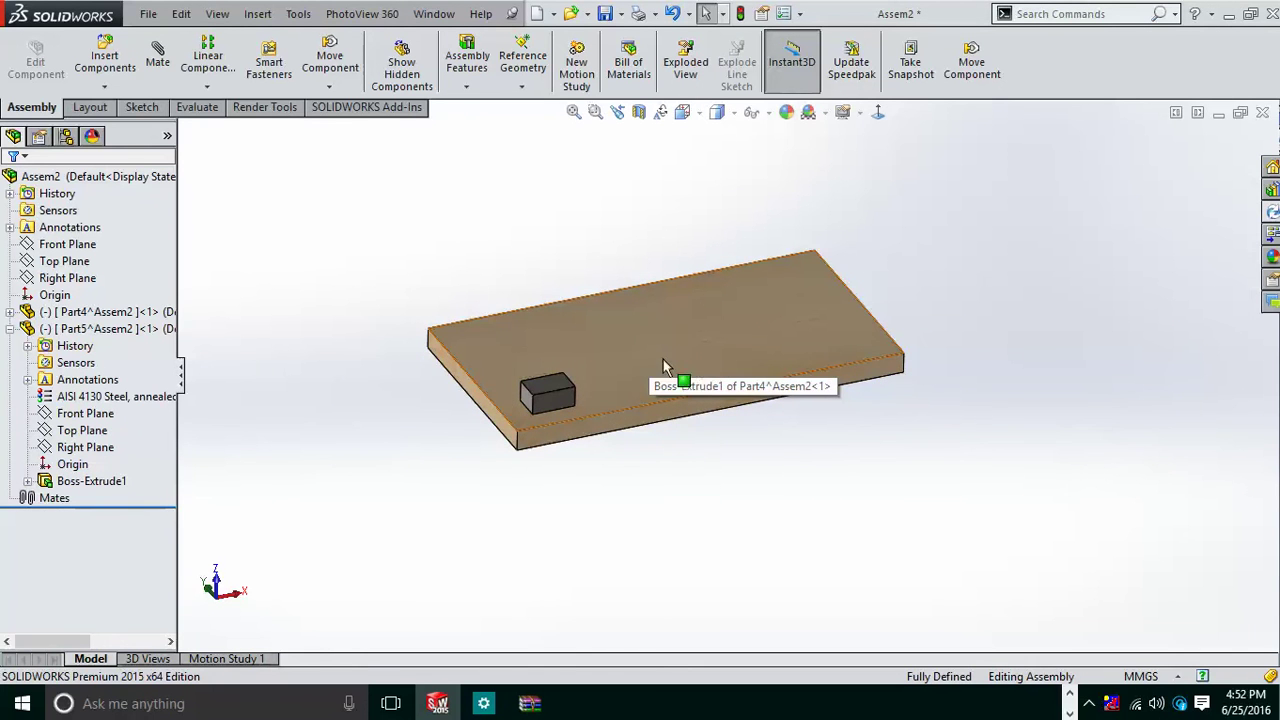
- Move the maple plate and the steel block freely to new positions in the assembly
left_click_drag(680, 366, 599, 342)
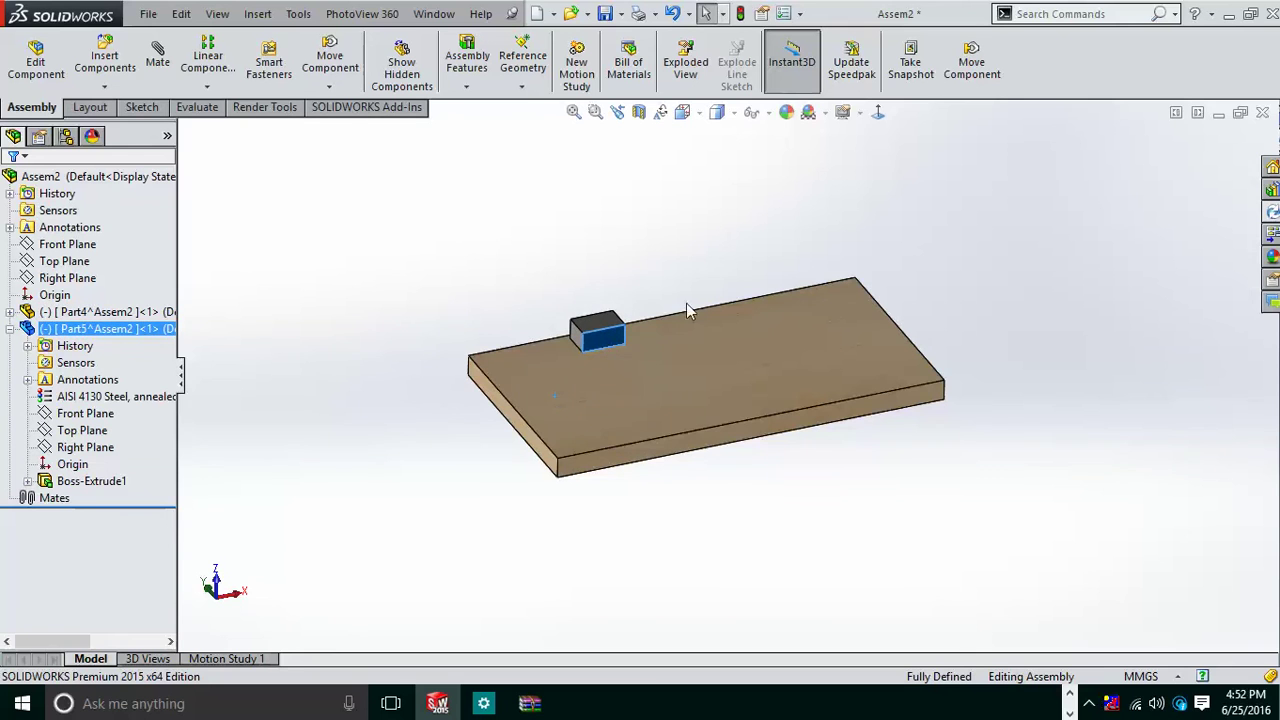
left_click(534, 266)
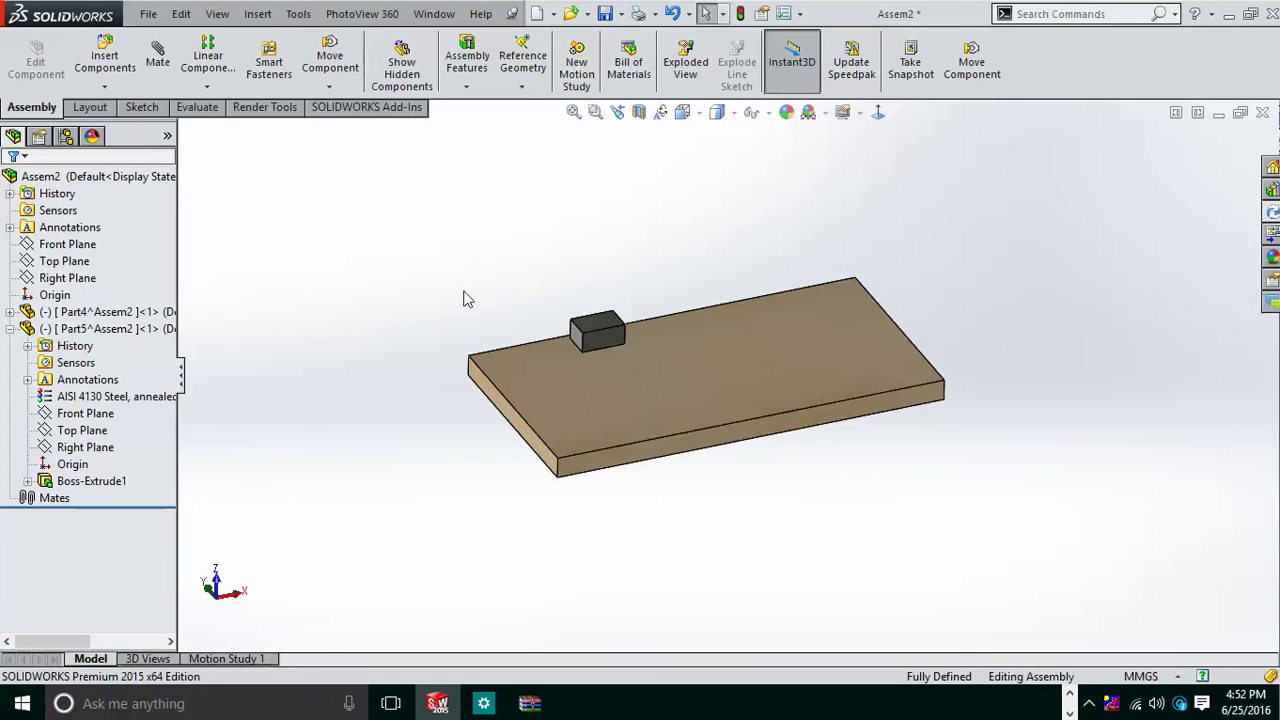
mouse_move(489, 297)
middle_mouse_down()
mouse_move(471, 223)
mouse_move(491, 274)
mouse_move(583, 381)
mouse_move(457, 314)
mouse_move(451, 257)
mouse_move(491, 263)
mouse_move(501, 289)
middle_mouse_up()
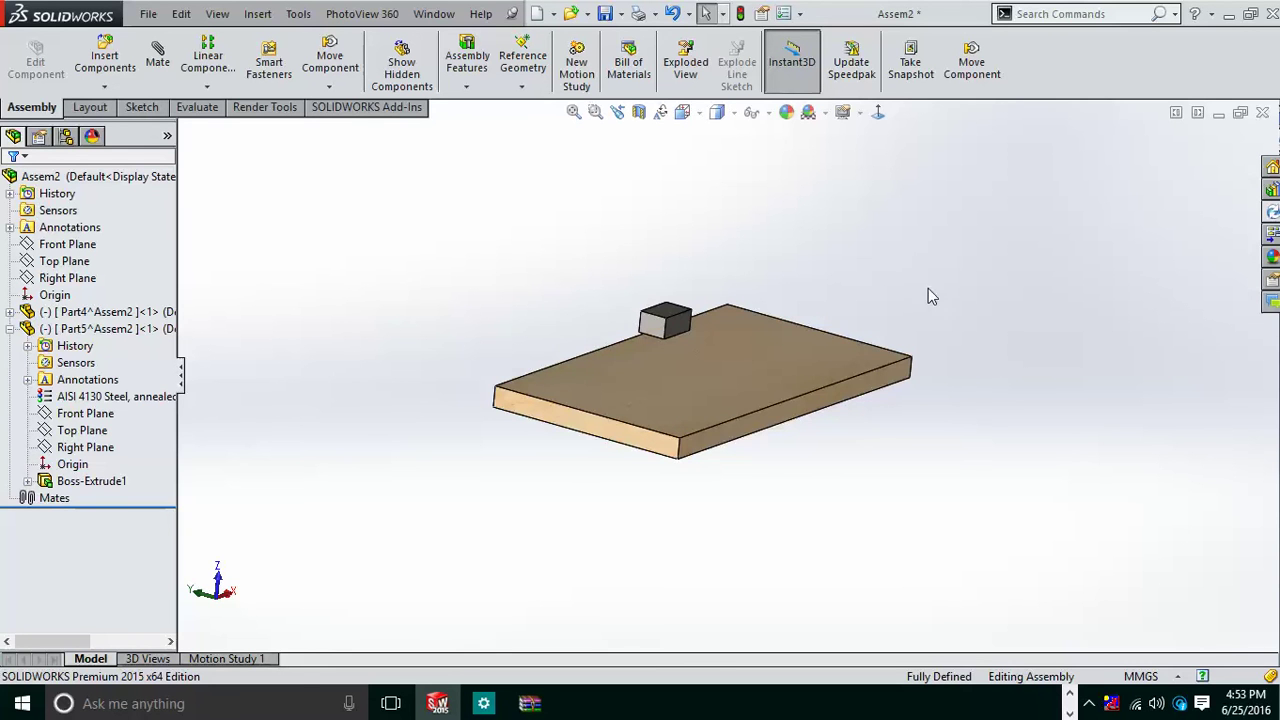
- Fix the maple plate in place in the assembly
middle_click_drag(928, 296, 837, 378)
scroll(781, 401, "down", 2)
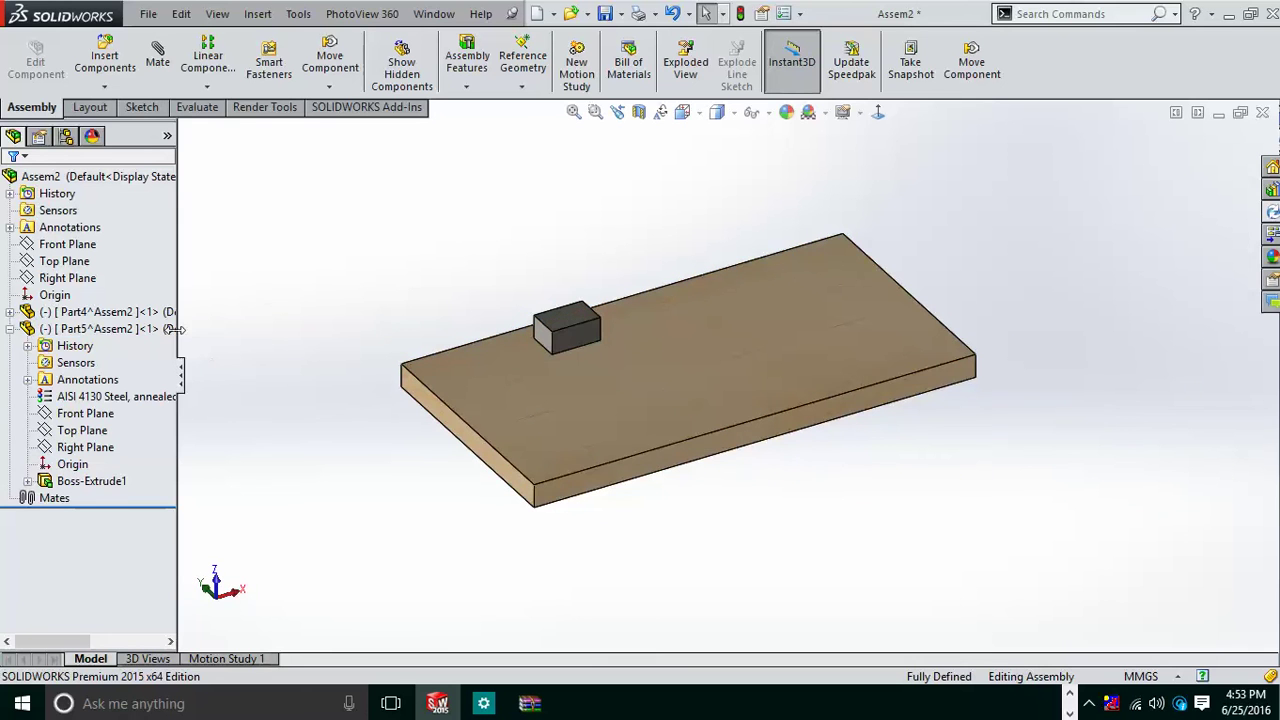
left_click(50, 313)
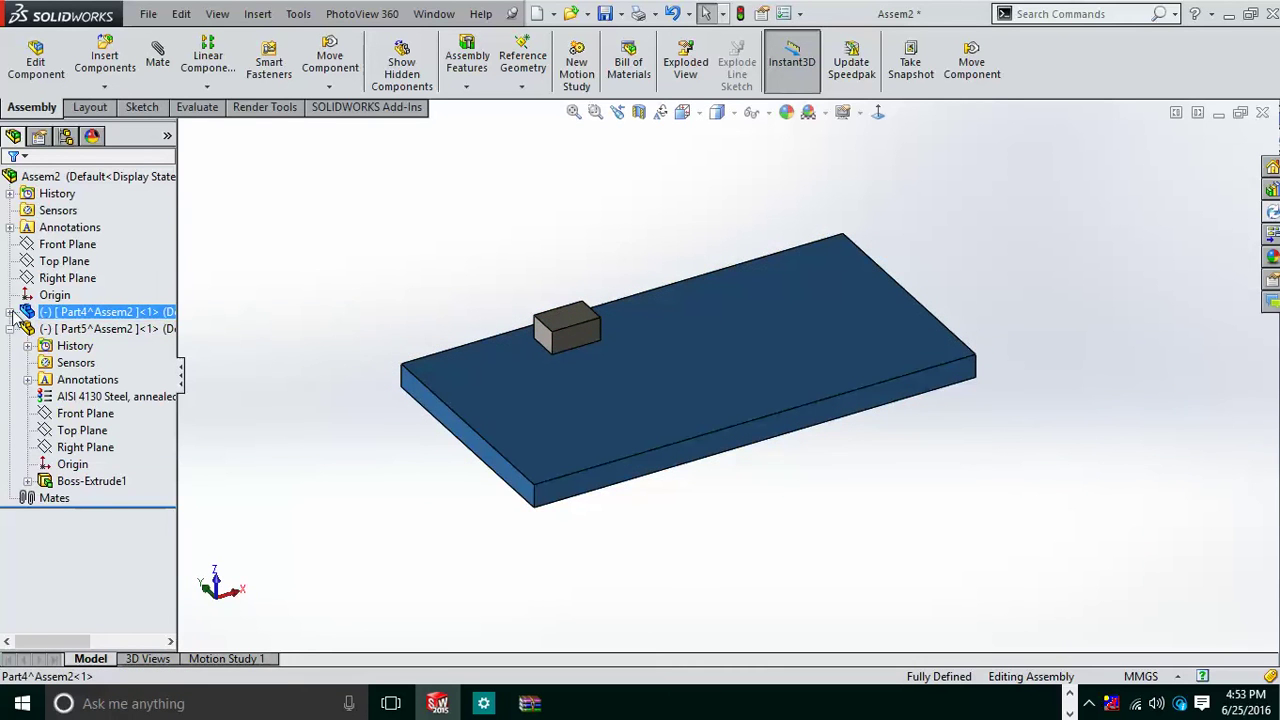
left_click(10, 312)
right_click(60, 312)
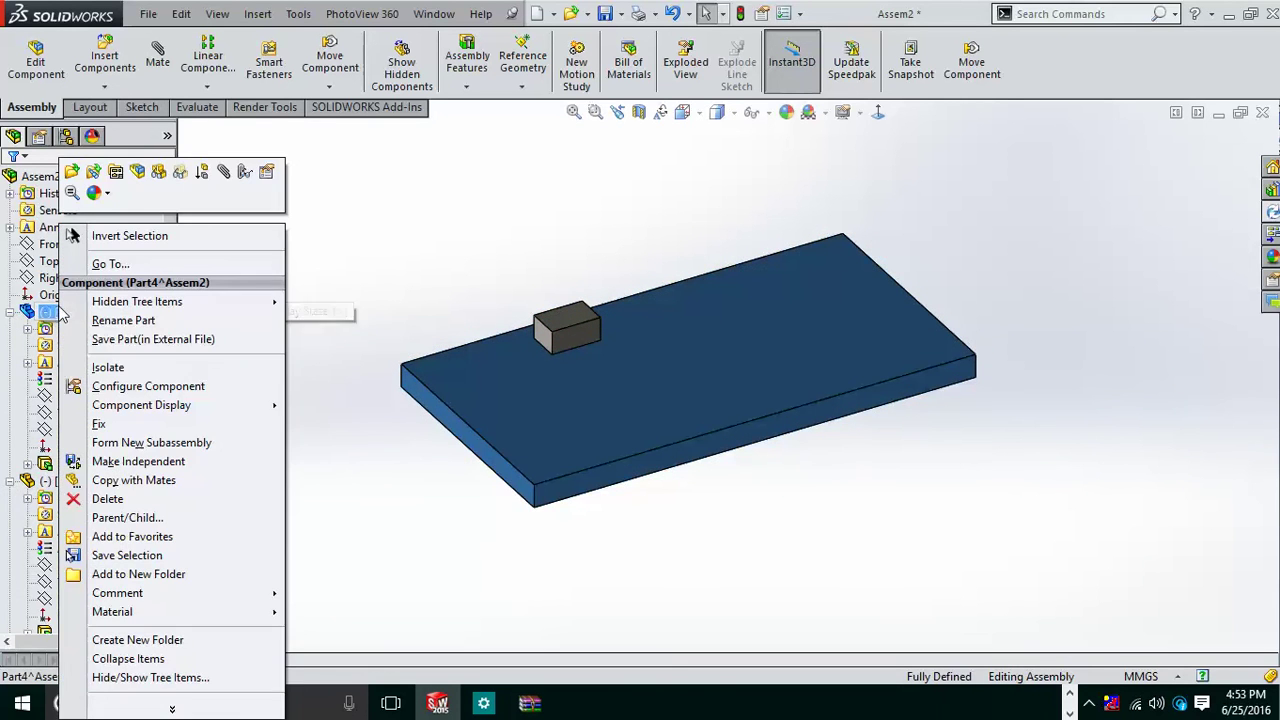
left_click(99, 424)
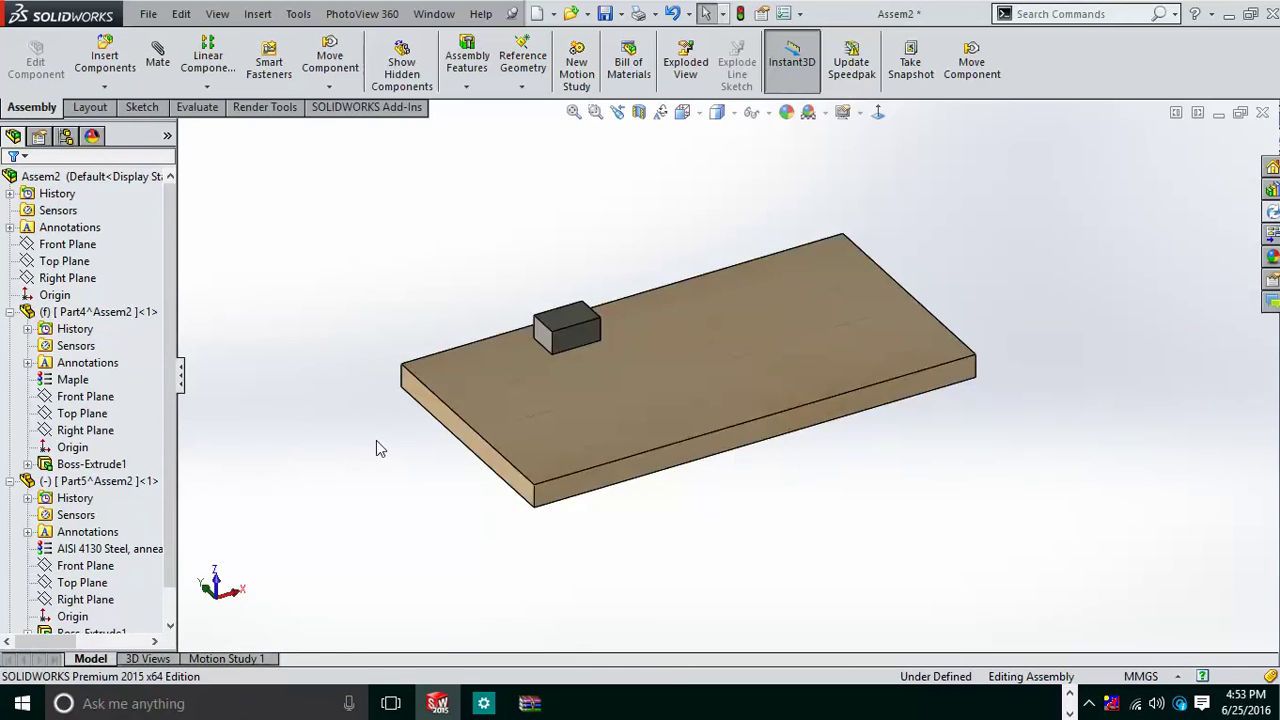
middle_click_drag(376, 448, 374, 426)
scroll(86, 397, "down", 1)
left_click(72, 582)
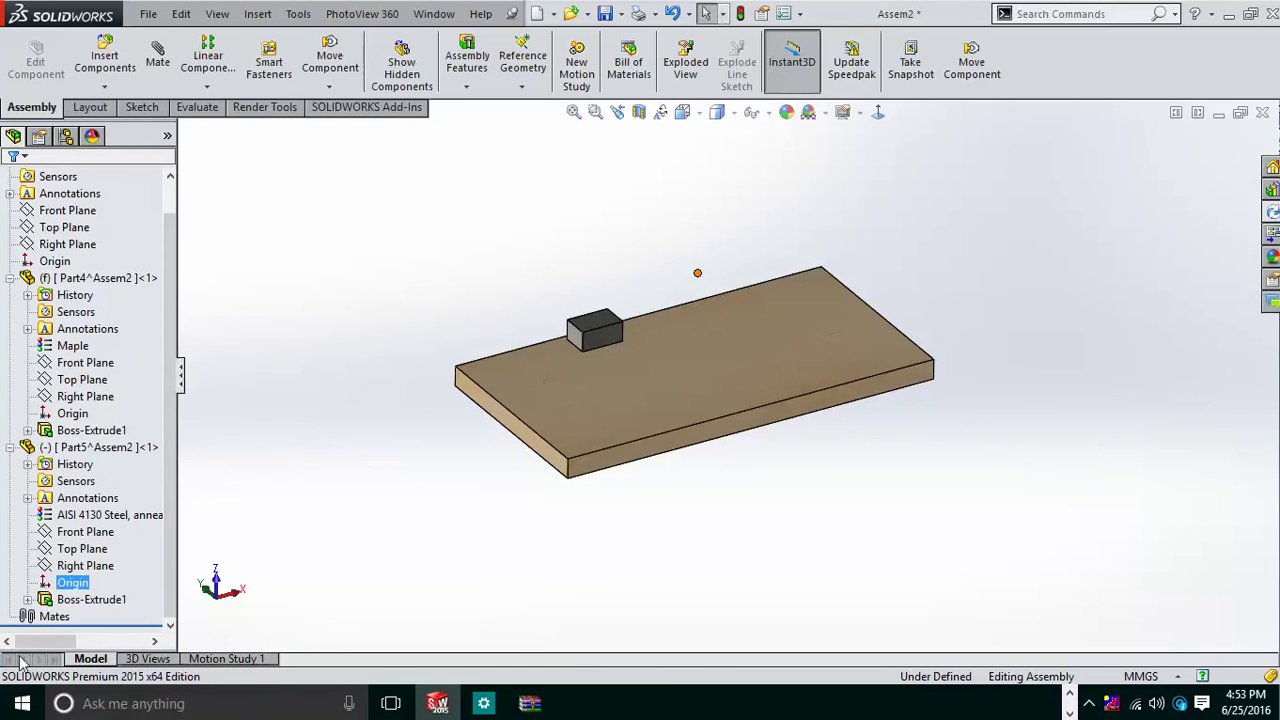
key("Escape")
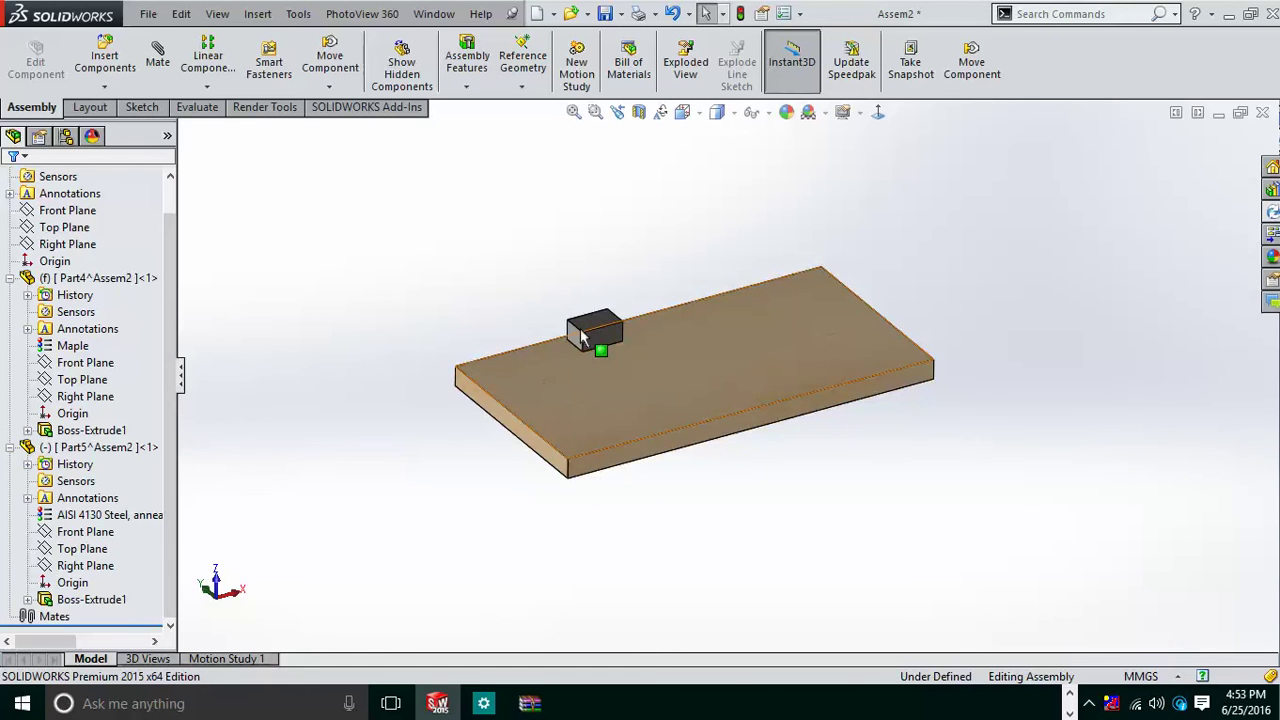
- Add a coincident mate between the steel block's bottom face and the maple board's top face
middle_click_drag(489, 324, 469, 234)
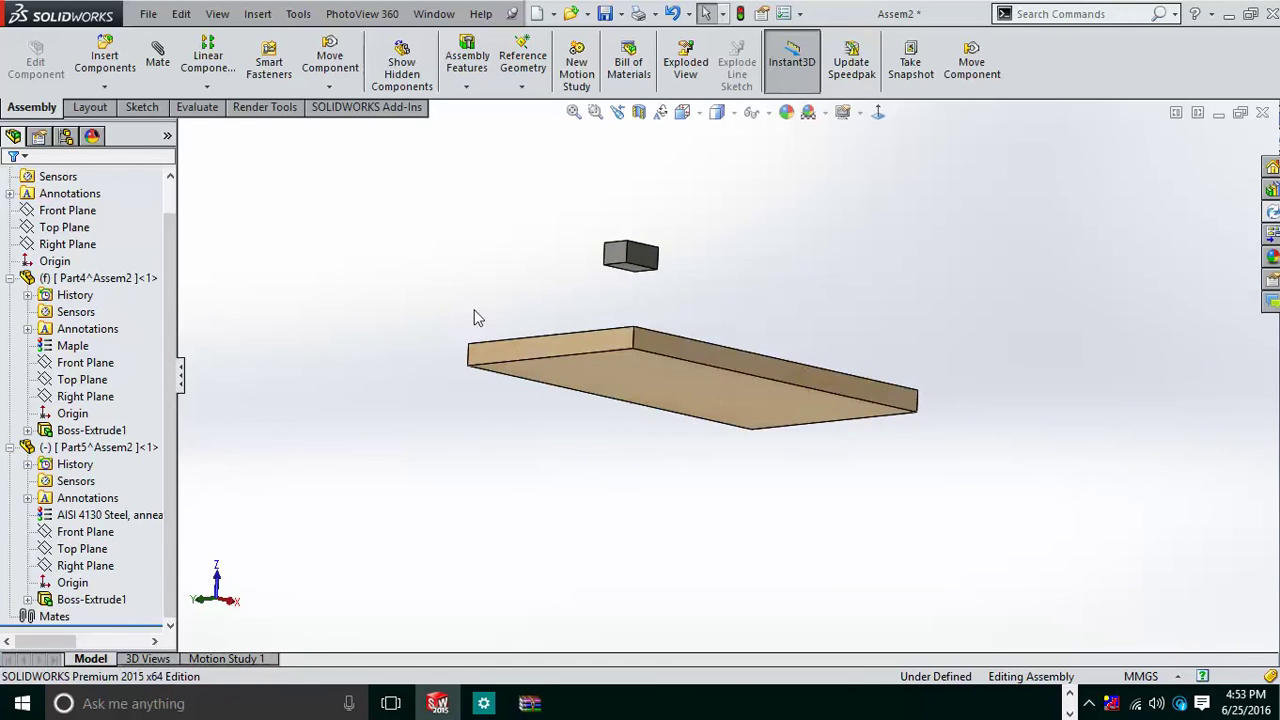
scroll(667, 275, "down", 3)
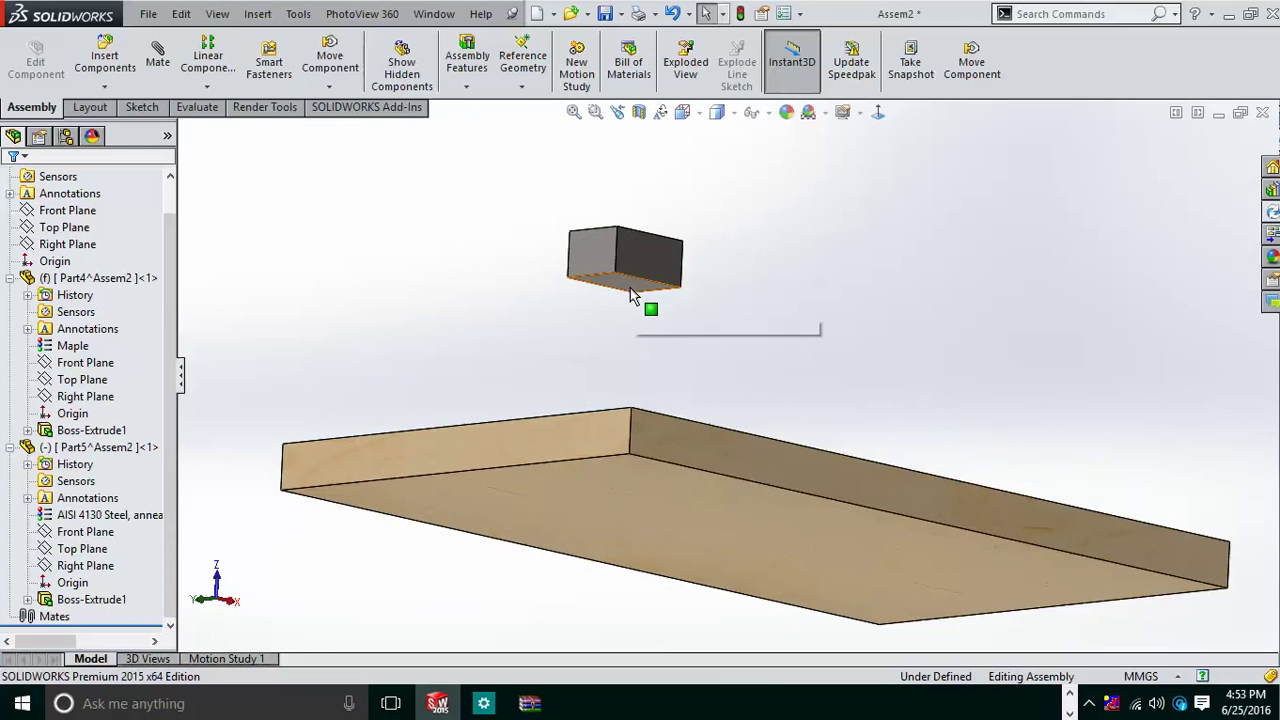
left_click(640, 290)
middle_click_drag(706, 309, 632, 530)
left_click(630, 512, "ctrl")
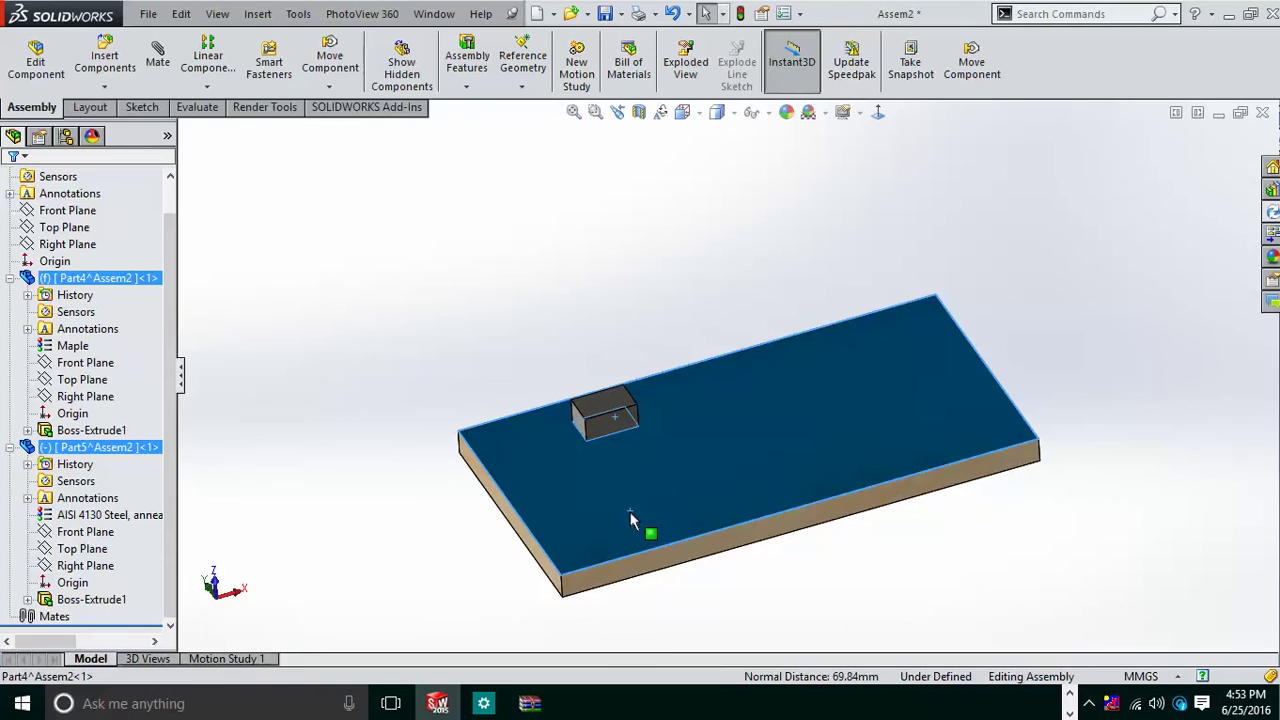
left_click(683, 496)
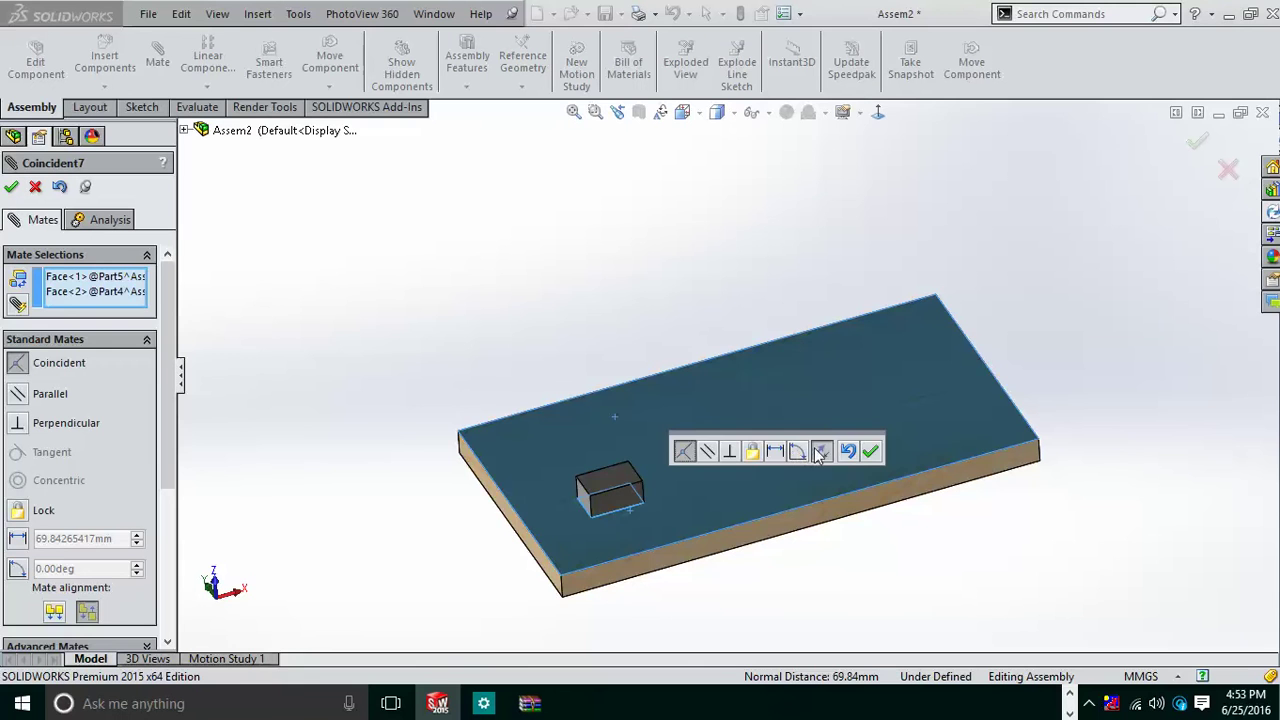
left_click(868, 453)
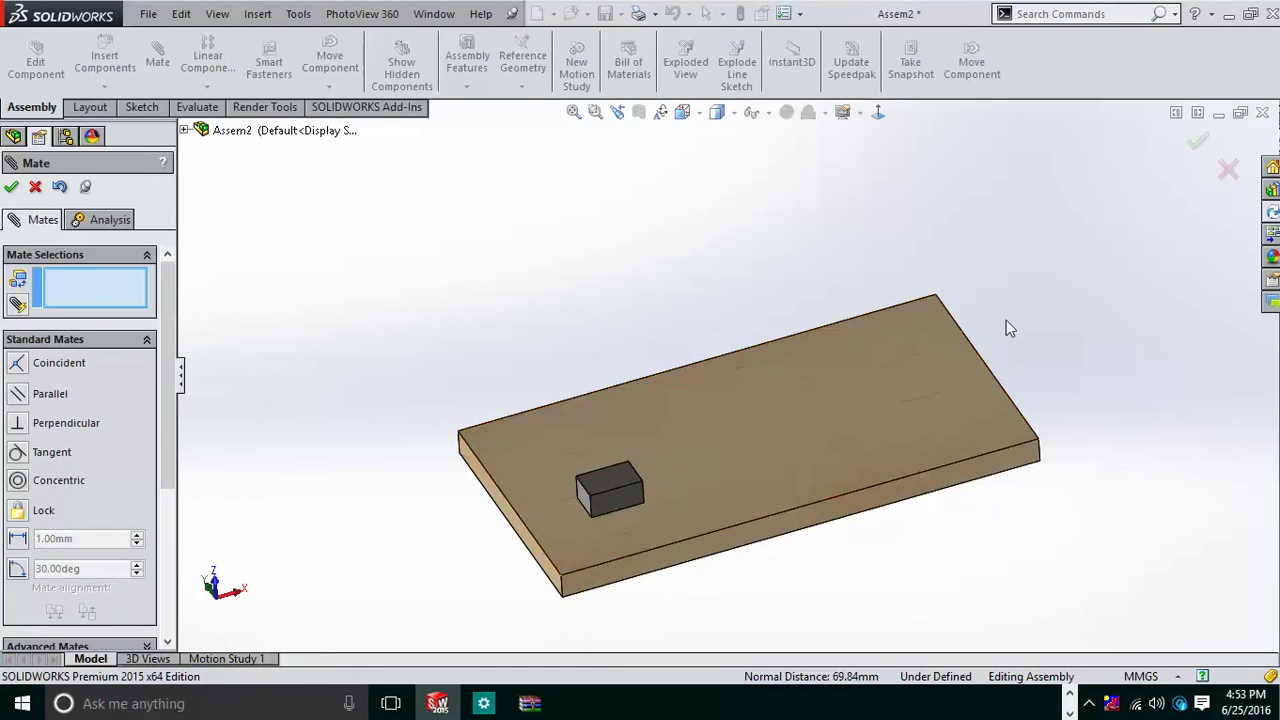
middle_click_drag(1011, 321, 774, 491)
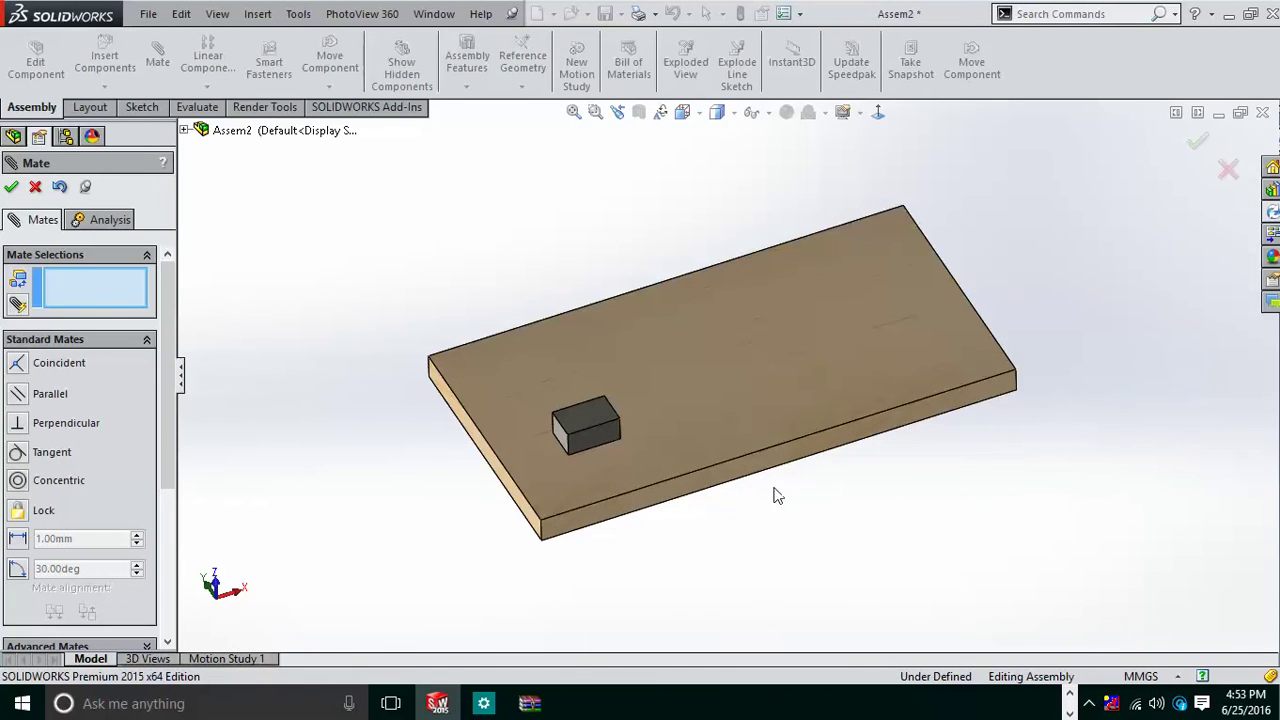
left_click(1203, 140)
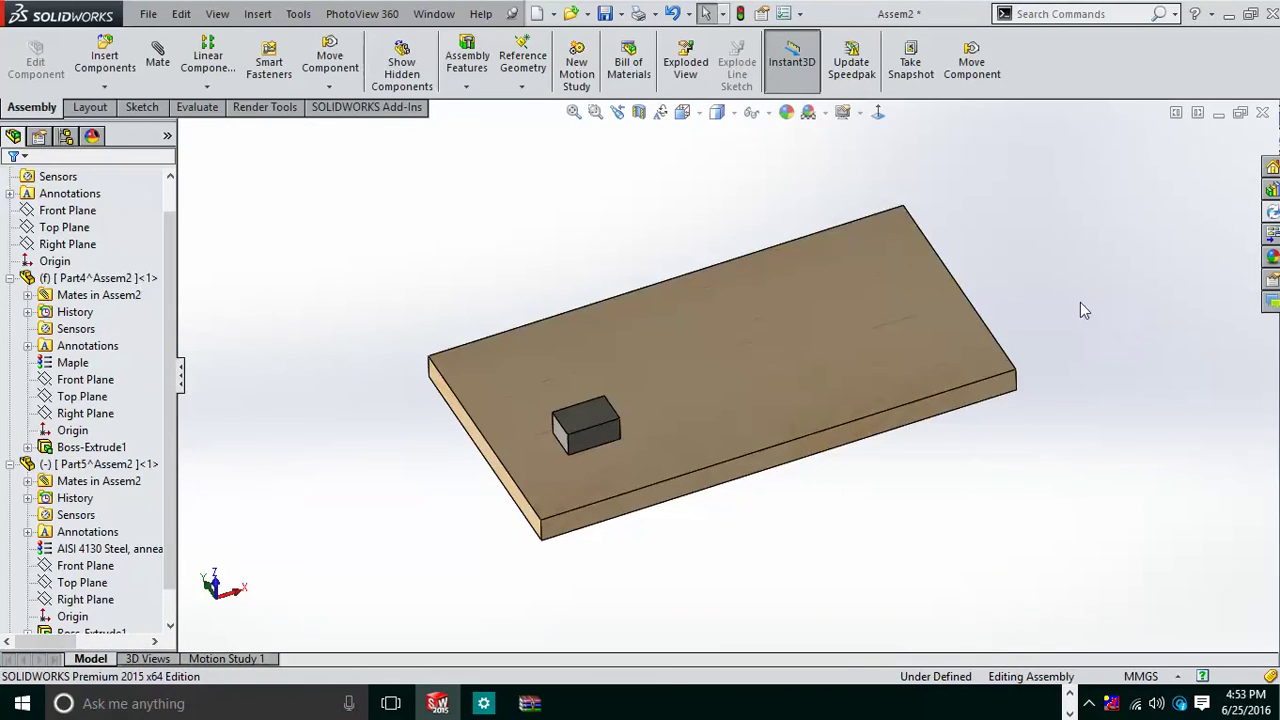
- Copy the steel block with its bottom face coincident to the original block's top face, and move the copy behind the original
middle_click_drag(1080, 302, 949, 362)
scroll(951, 366, "down", 2)
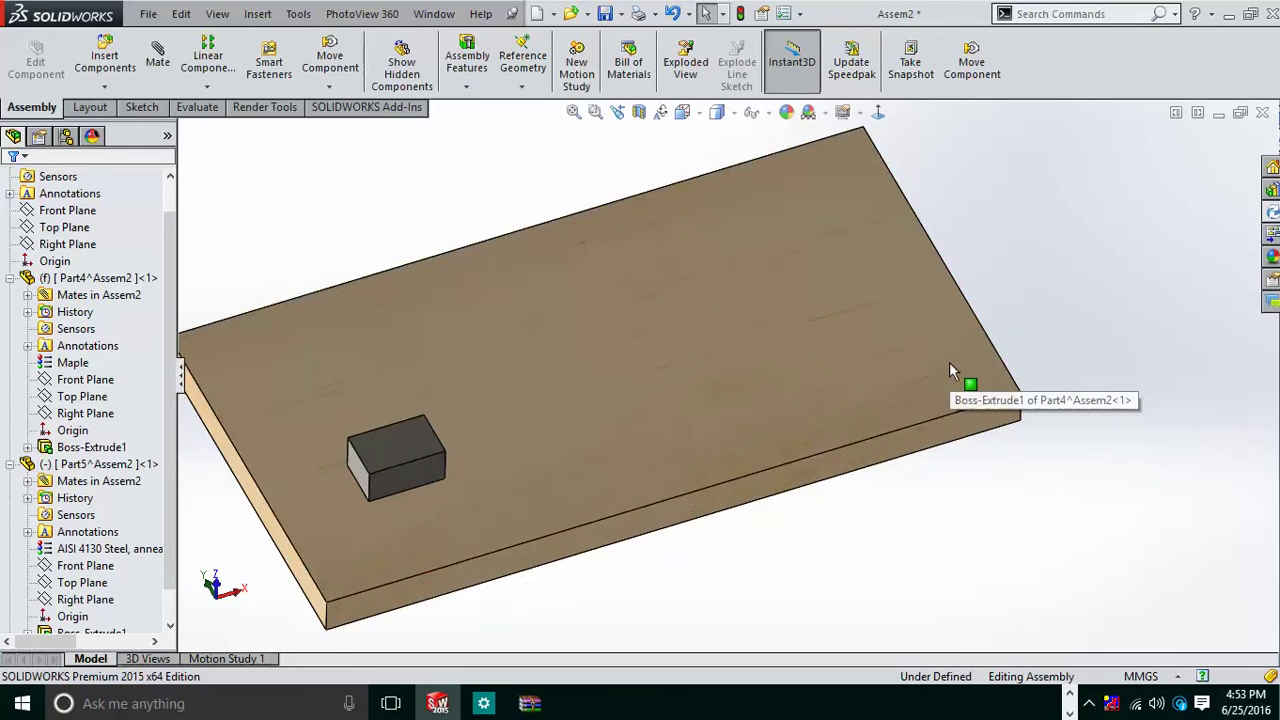
scroll(951, 366, "up", 1)
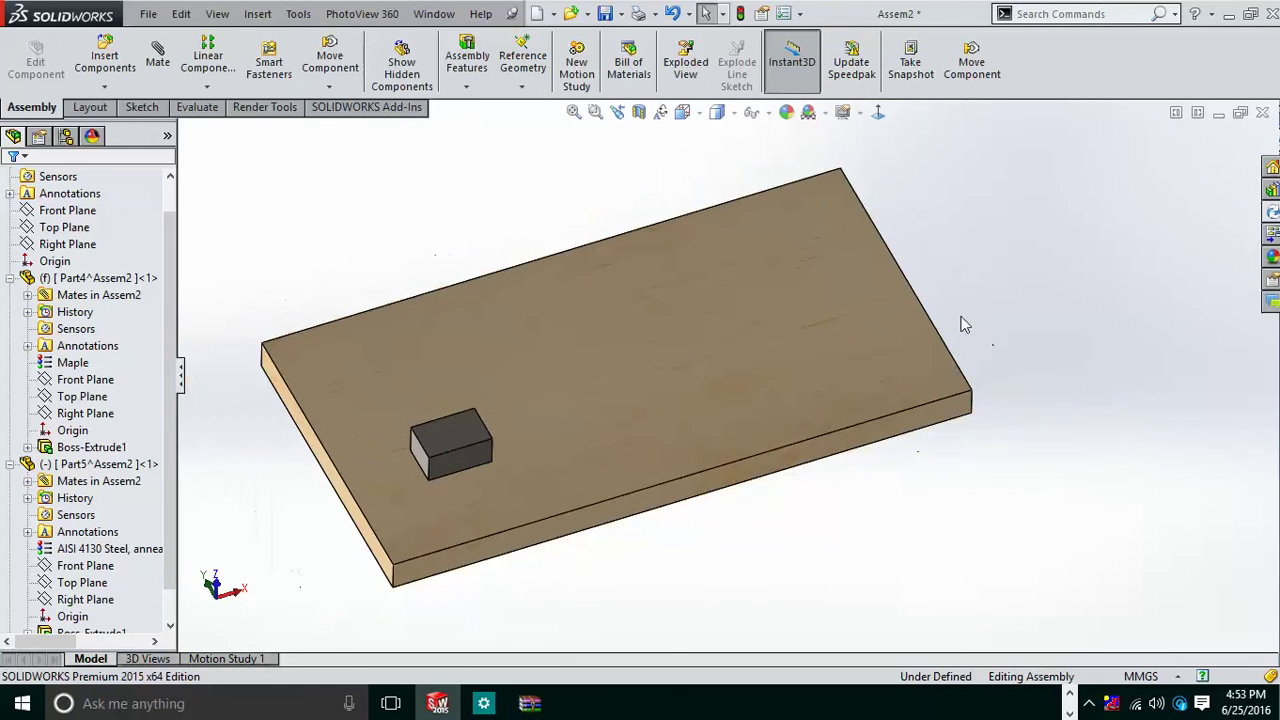
left_click(456, 444)
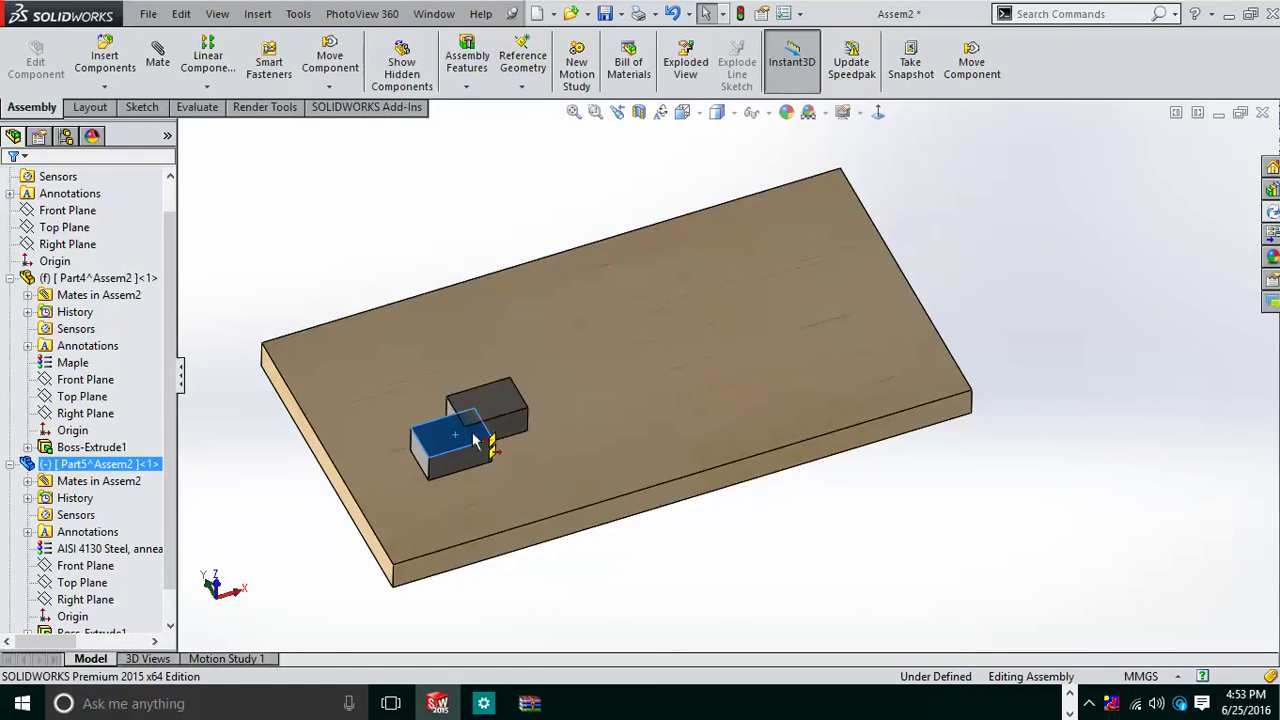
left_click(878, 196, "ctrl")
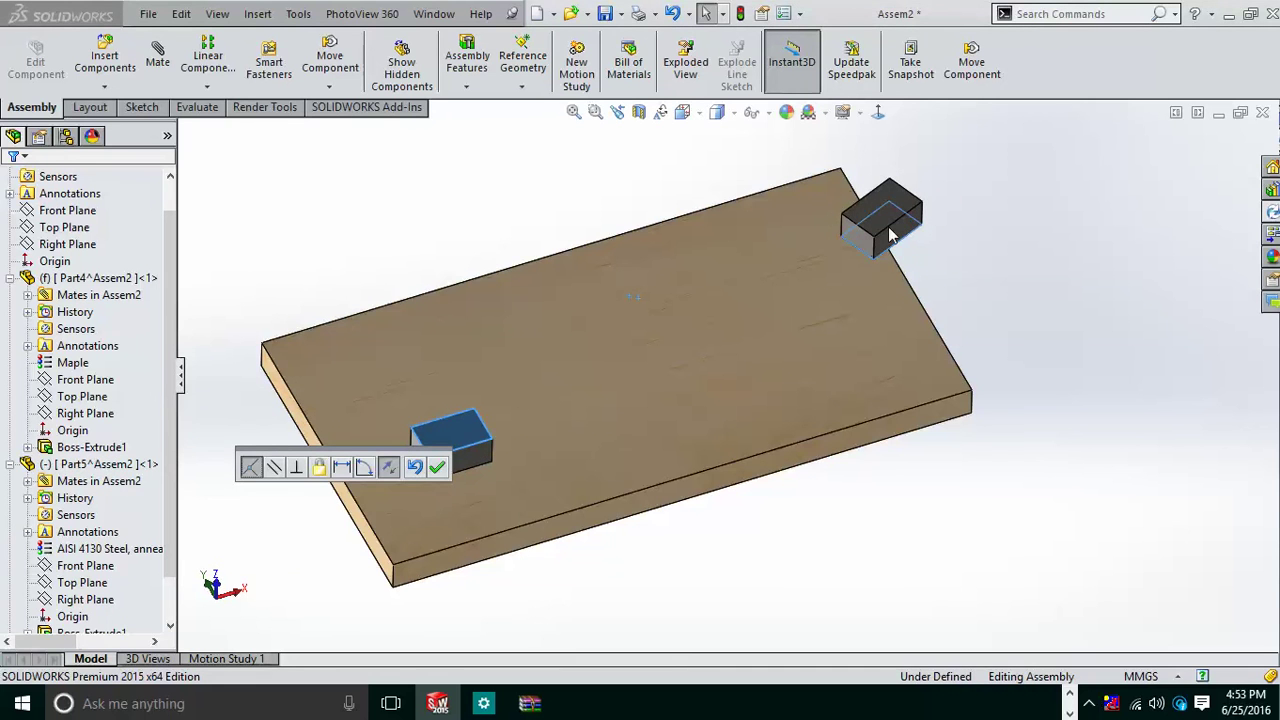
left_click(437, 467)
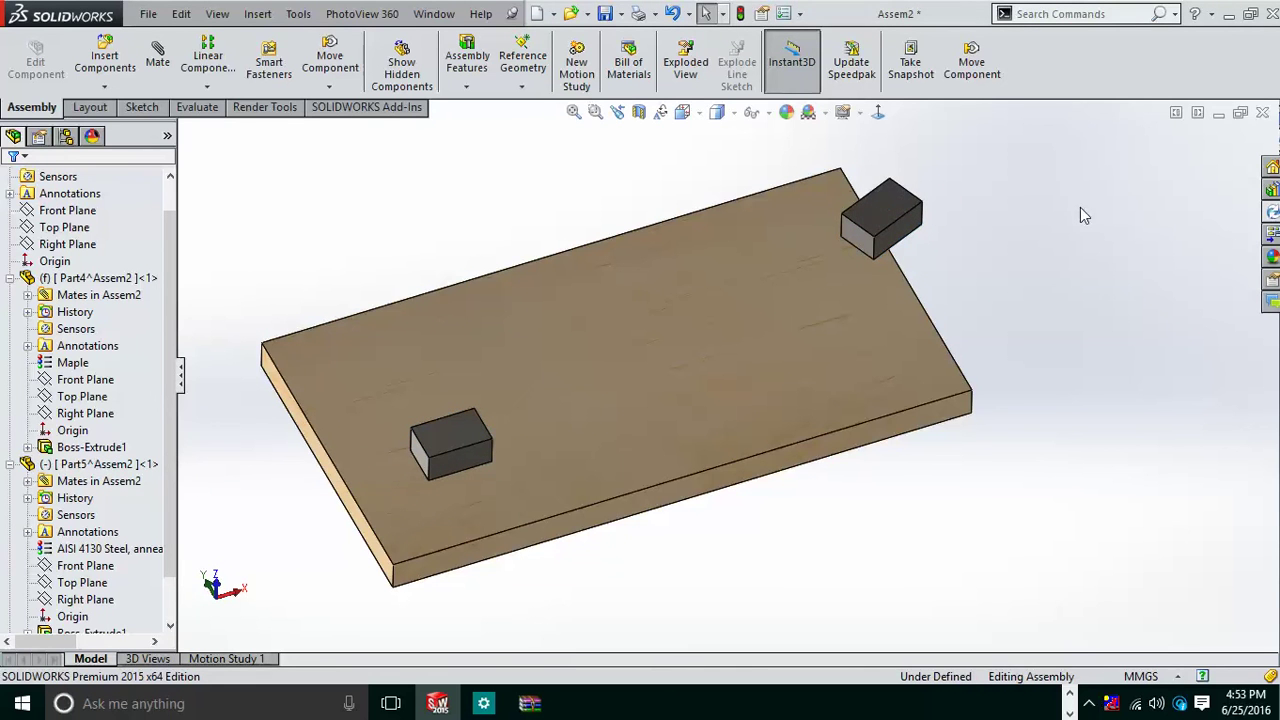
left_click_drag(890, 230, 530, 370)
key("Escape")
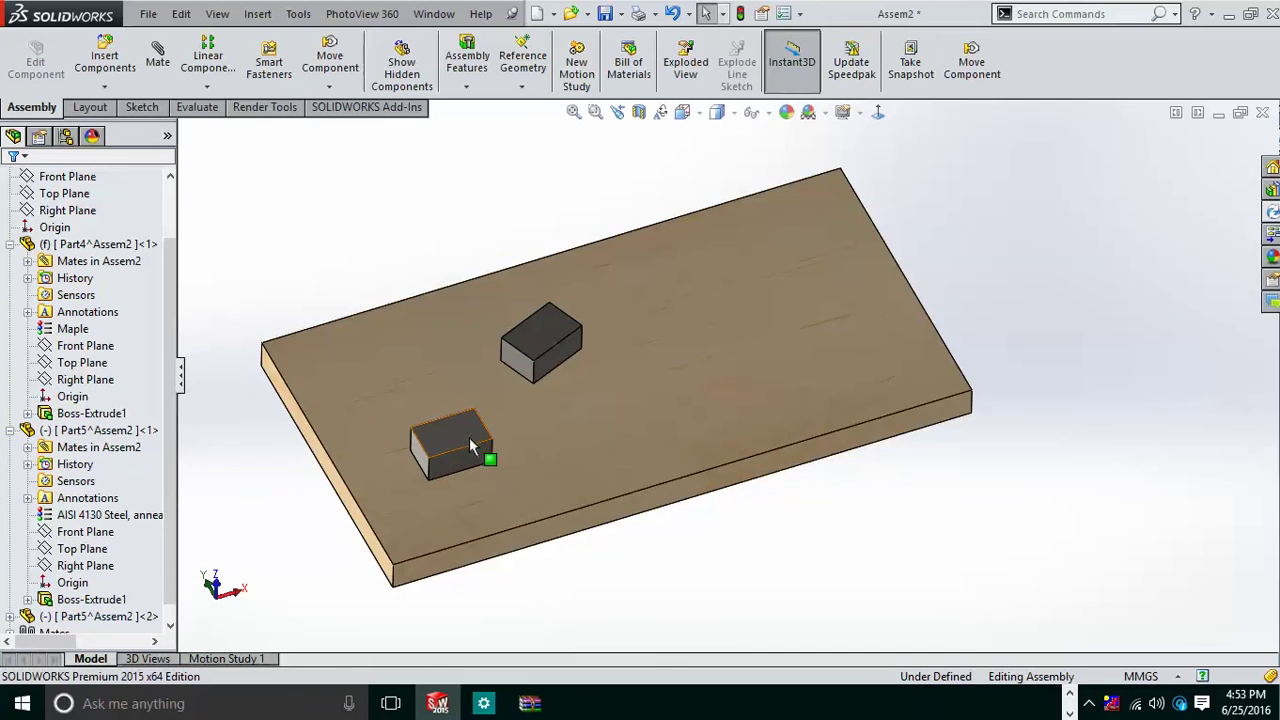
- Make a second copy of the steel block, coincident to the original's top face, and move it beside the original
left_click(458, 445)
left_click(876, 370, "ctrl")
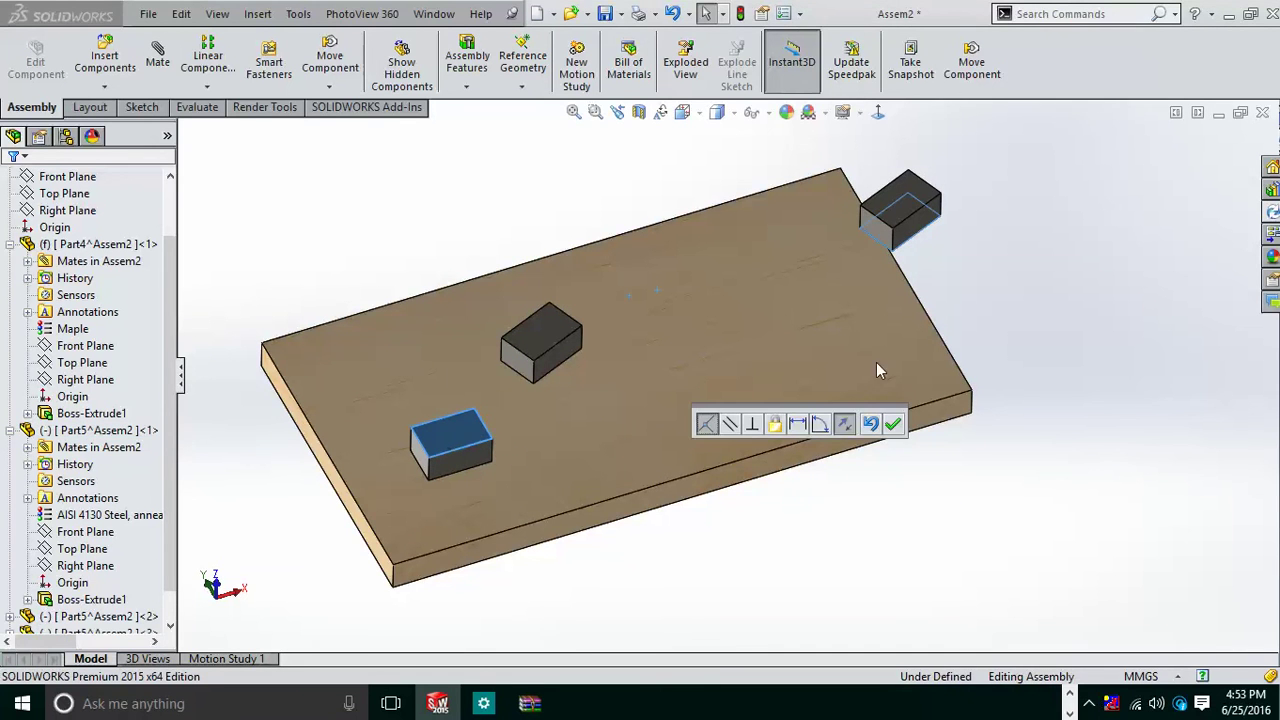
left_click(893, 423)
left_click_drag(916, 222, 547, 495)
key("Escape")
key("Escape")
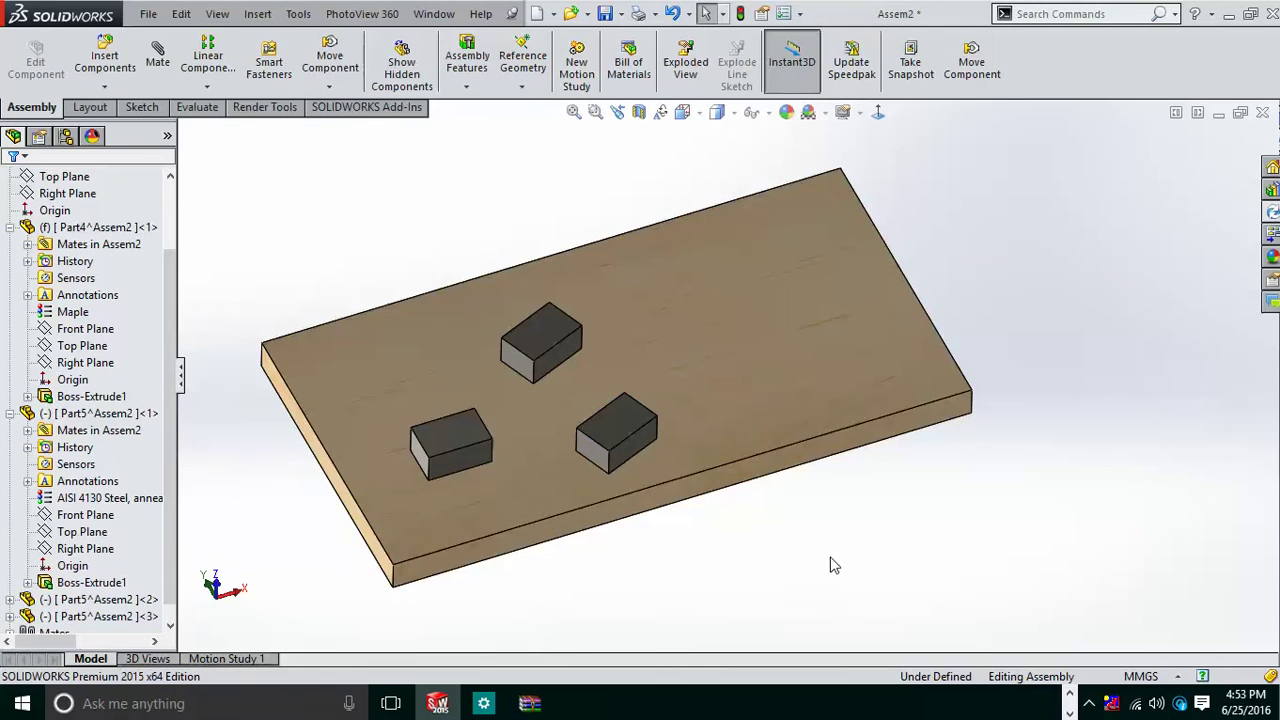
- Try to mate the second block copy's bottom face coincident with the maple board's top face
middle_click_drag(831, 563, 657, 366)
scroll(565, 261, "down", 5)
left_click(565, 255)
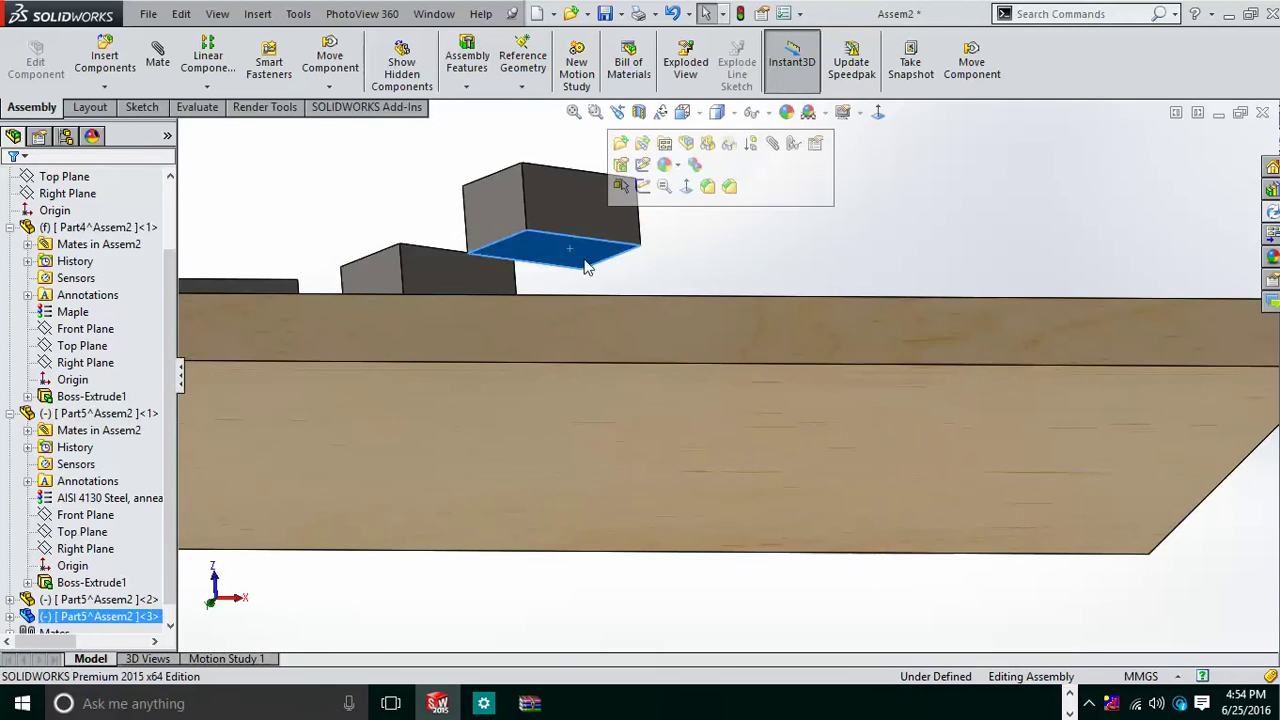
middle_click_drag(565, 255, 750, 450, "ctrl")
left_click(745, 452)
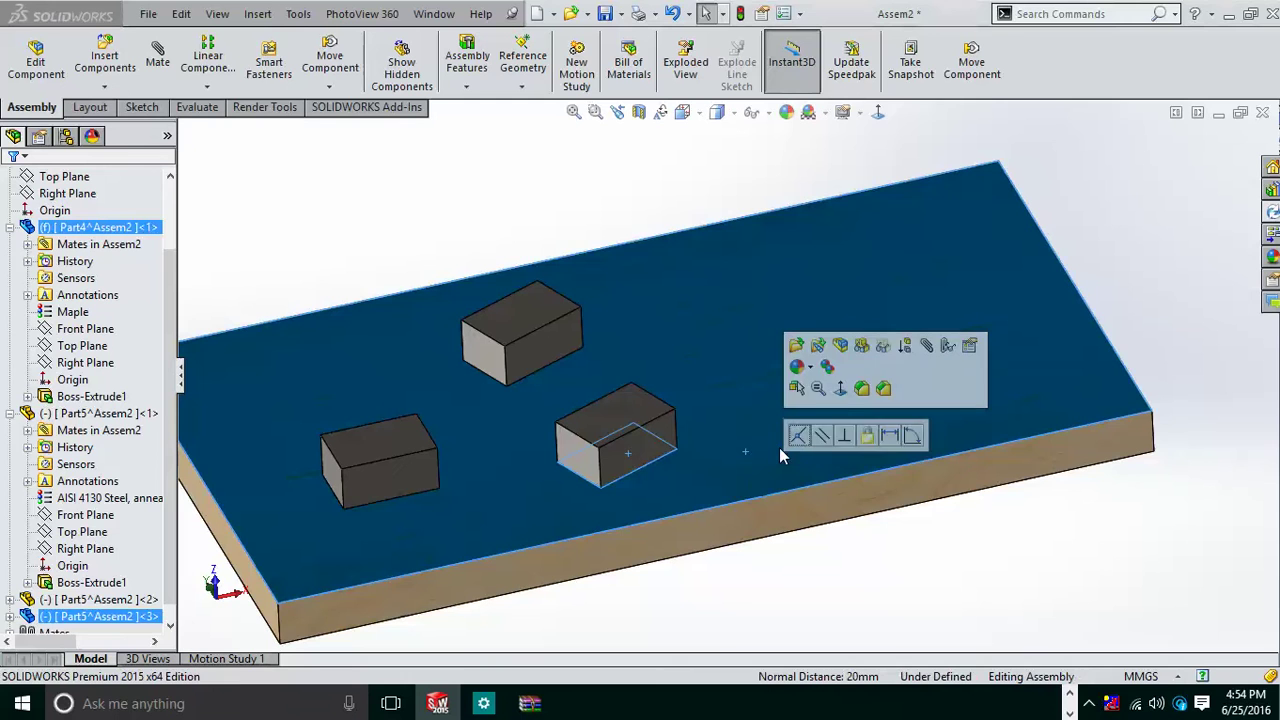
left_click(926, 345)
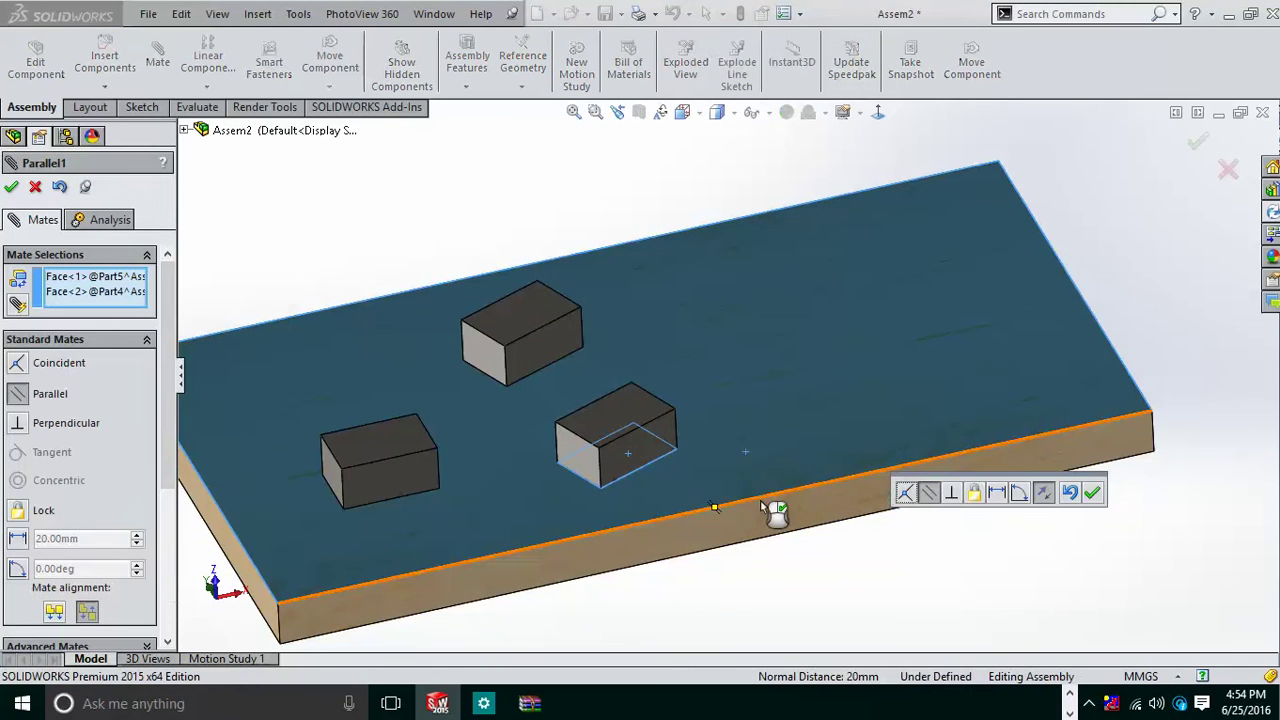
left_click(906, 492)
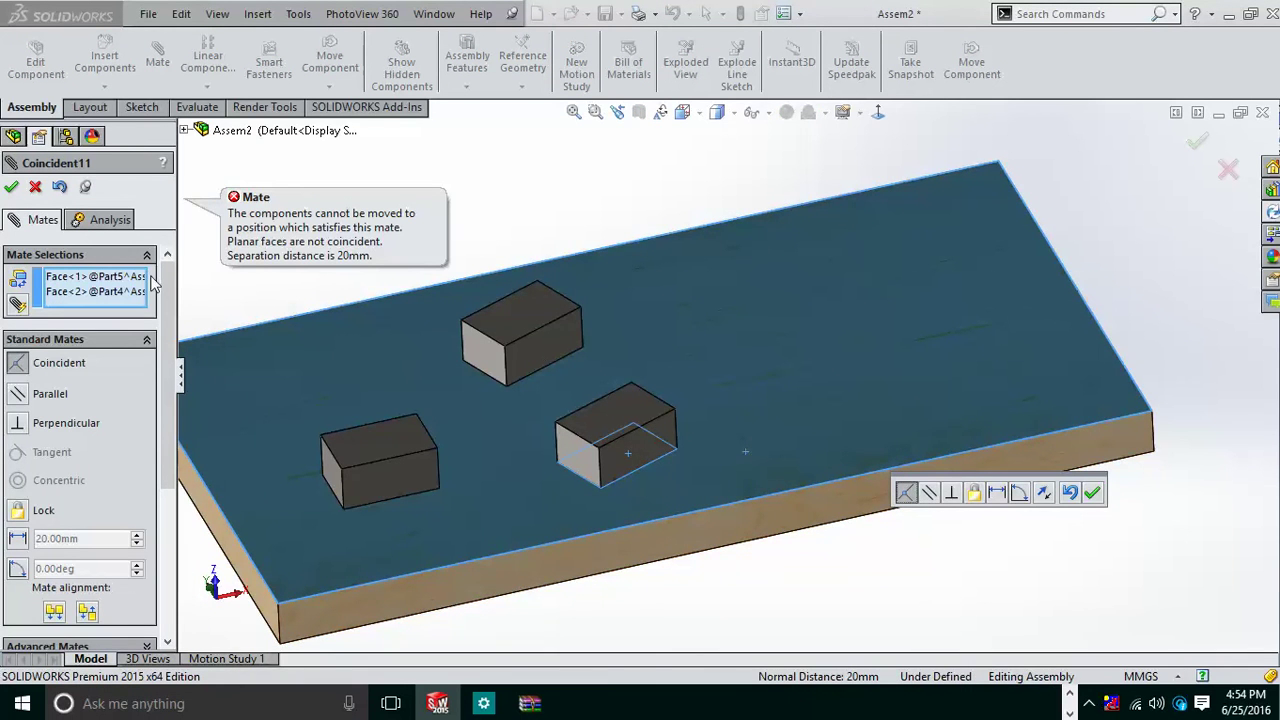
left_click(1091, 492)
middle_click_drag(955, 537, 951, 474)
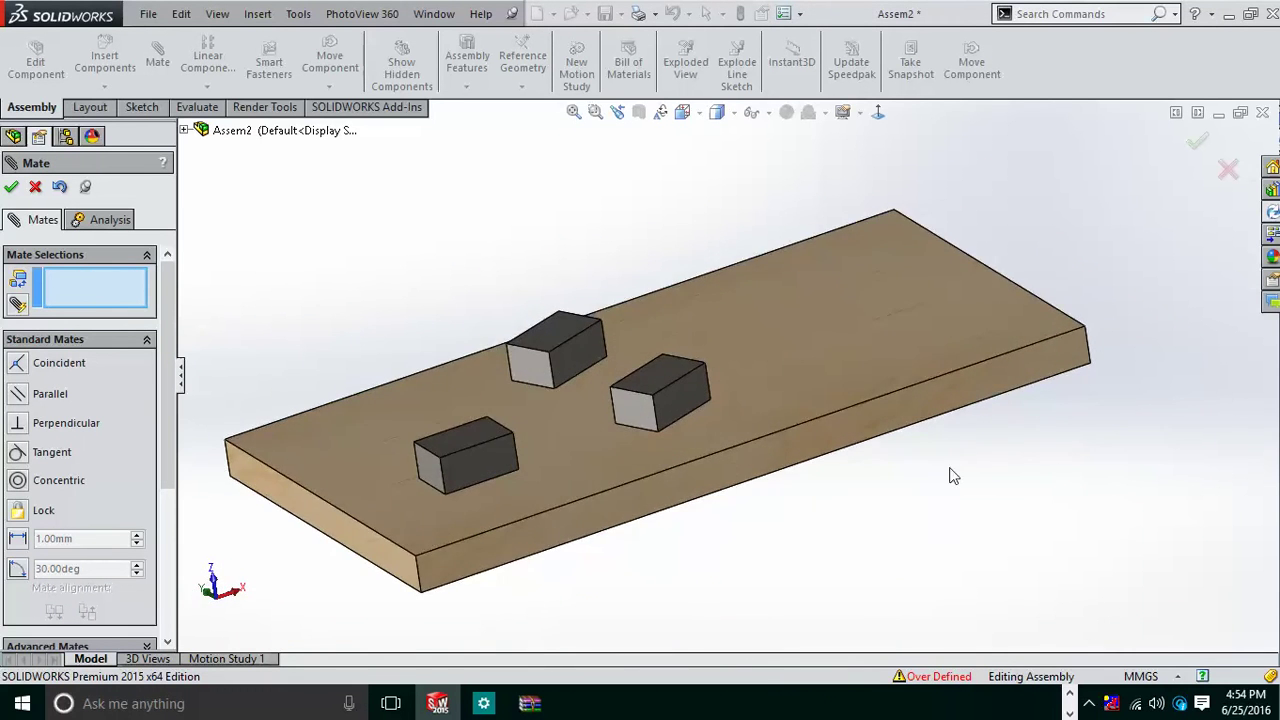
scroll(706, 498, "up", 3)
middle_click_drag(706, 498, 720, 594)
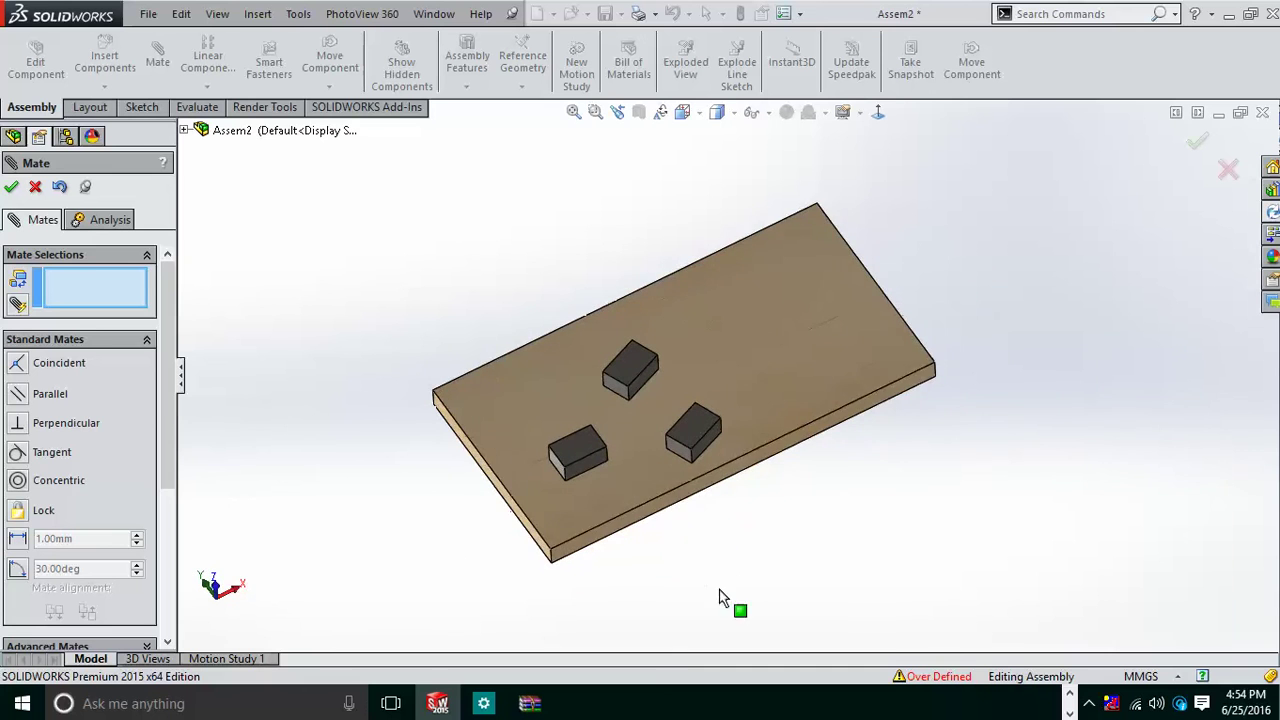
left_click(1228, 170)
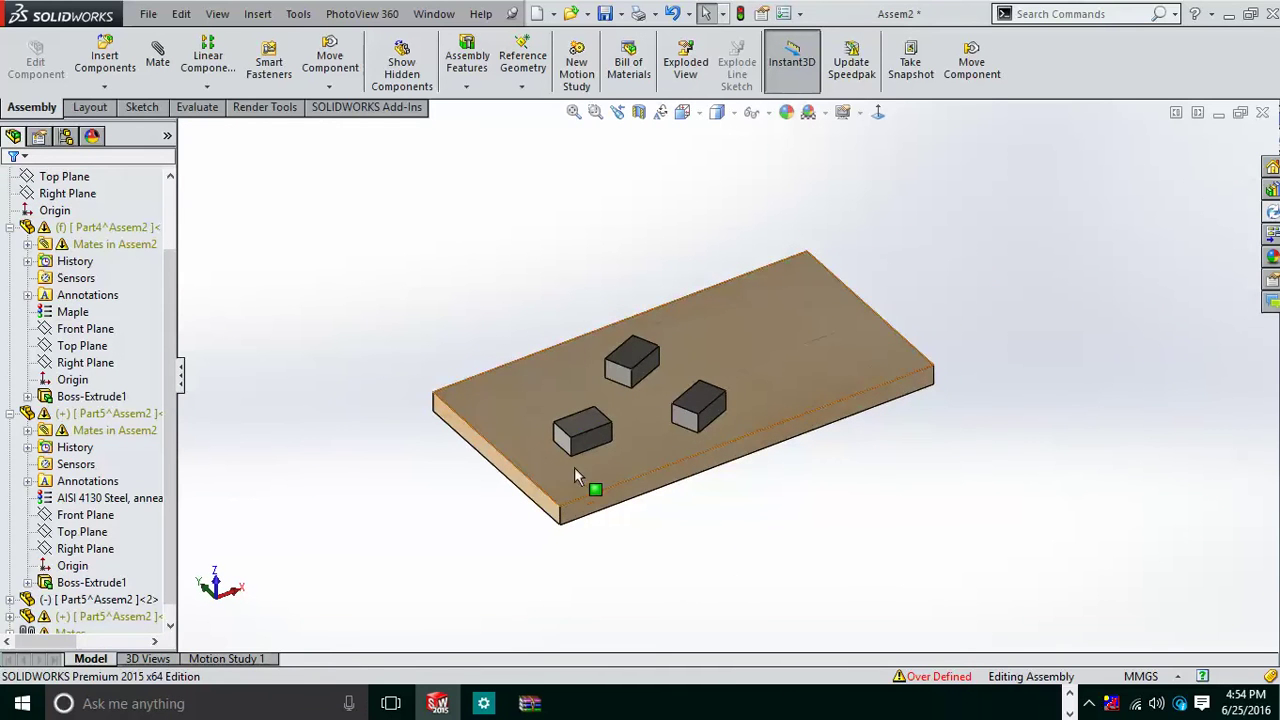
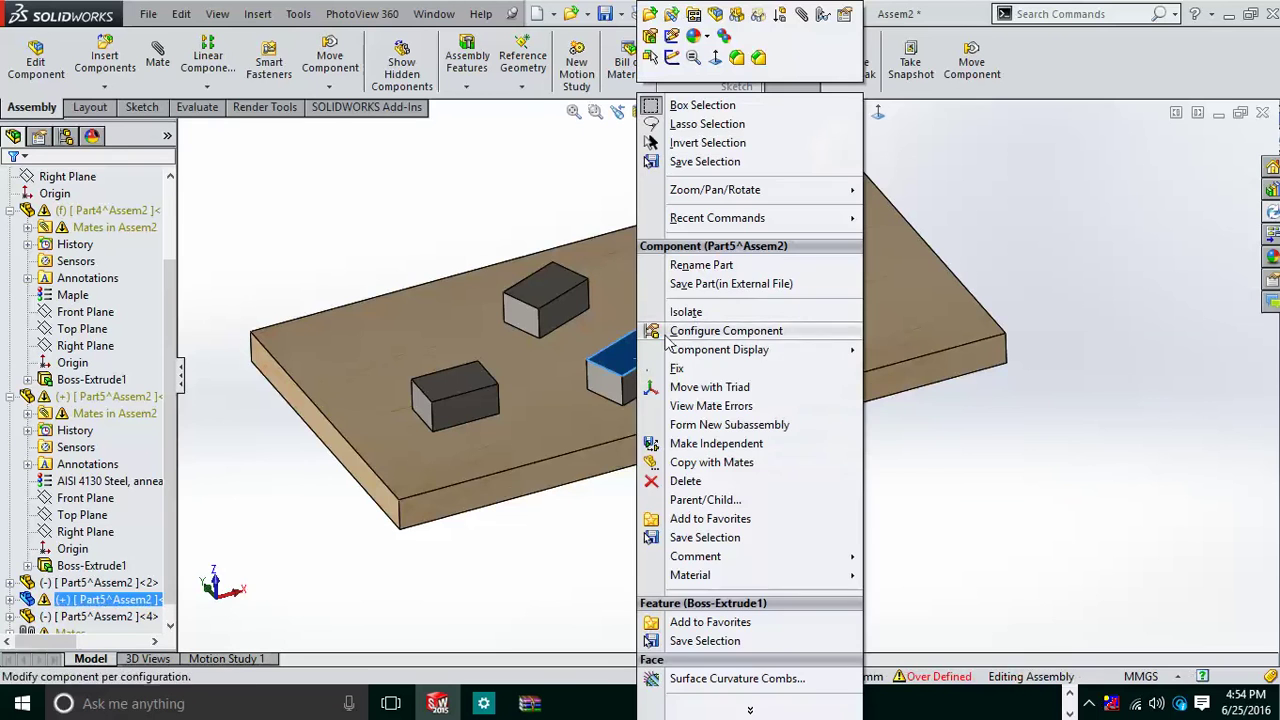
- Delete the over-defined block copy and the block copy behind the original from the assembly
left_click(718, 483)
left_click(757, 257)
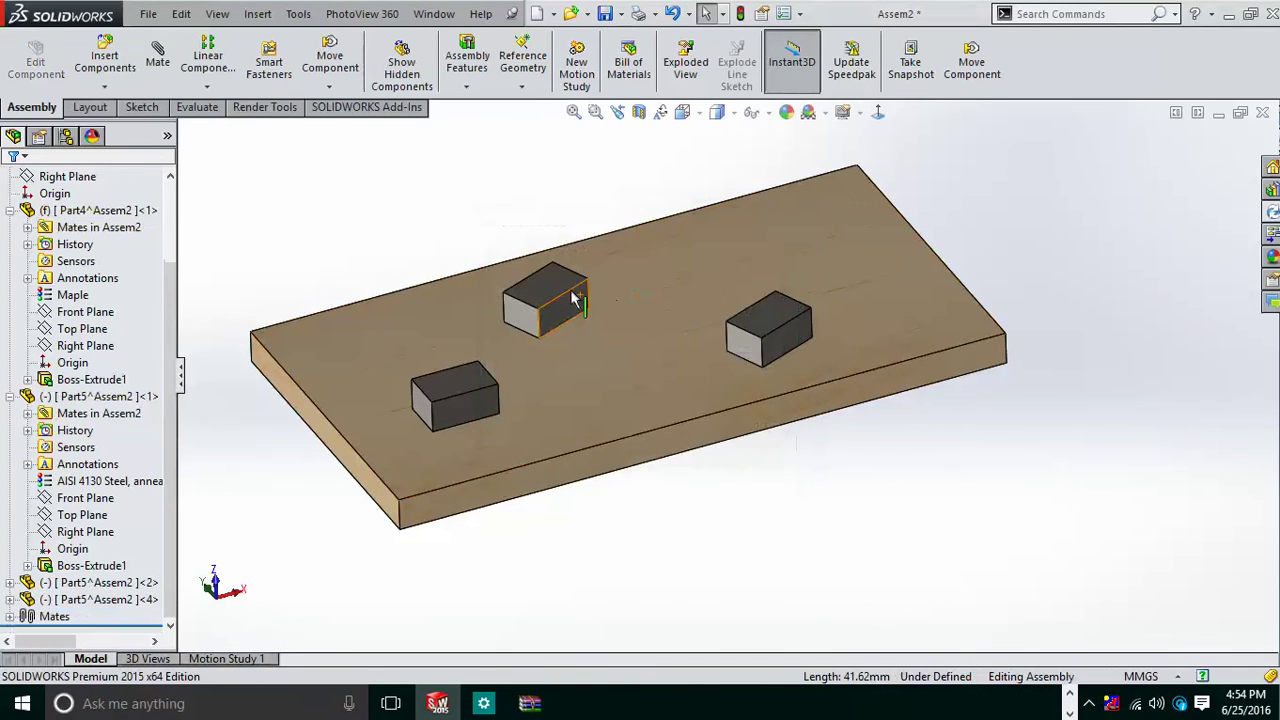
right_click(547, 283)
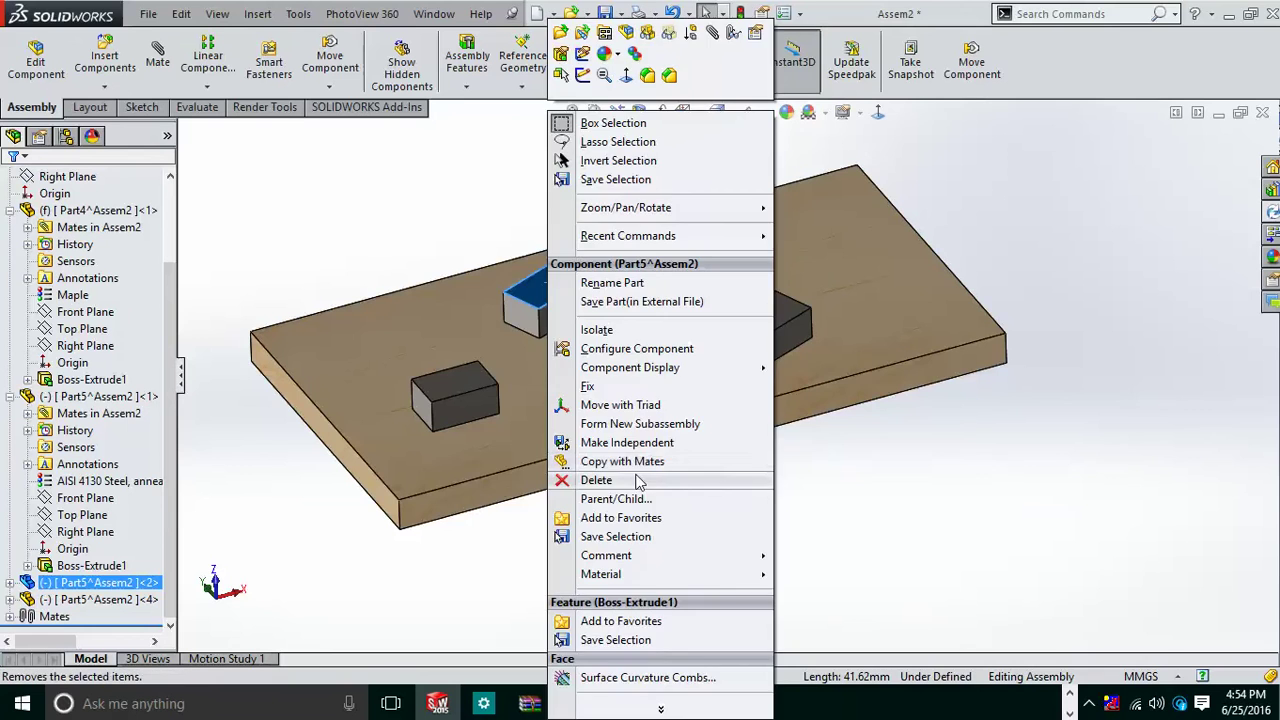
left_click(630, 480)
left_click(757, 262)
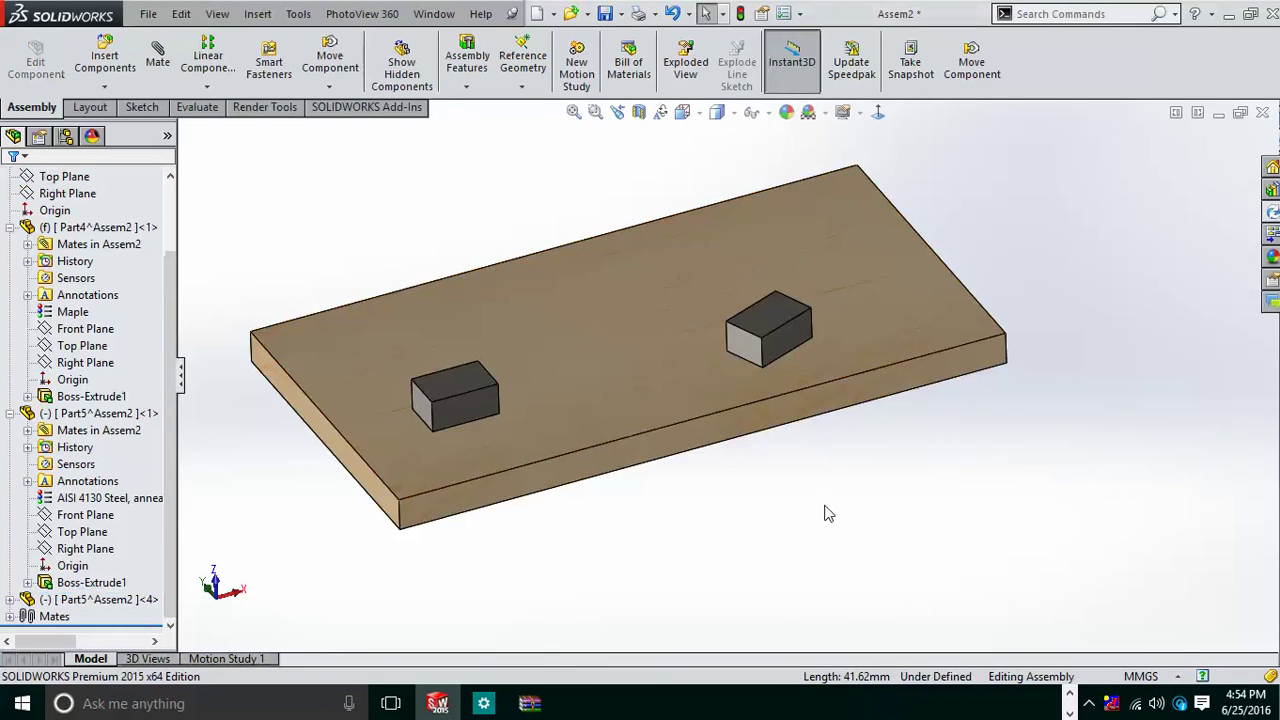
- Copy the steel block with its bottom face coincident to the board's top face, and move the copy behind the original block
middle_click_drag(836, 532, 629, 366)
middle_click_drag(782, 352, 686, 277)
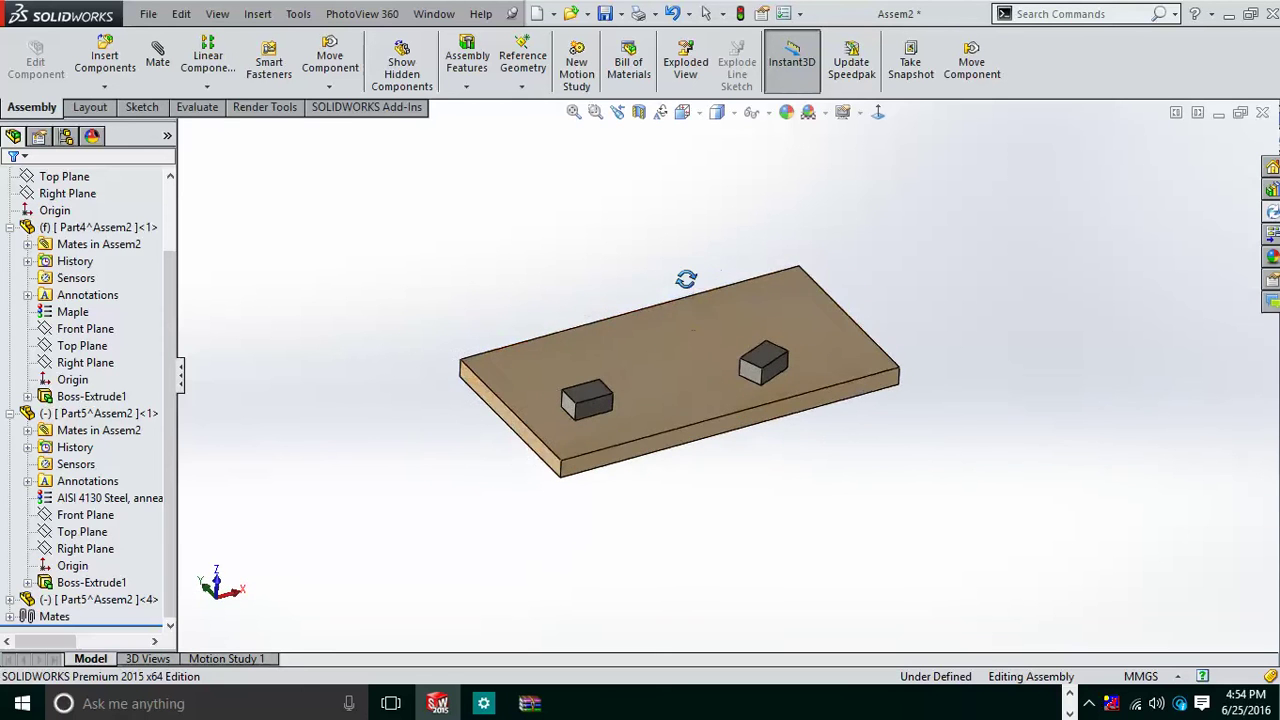
scroll(787, 372, "down", 3)
middle_click_drag(811, 365, 607, 337)
scroll(614, 364, "down", 2)
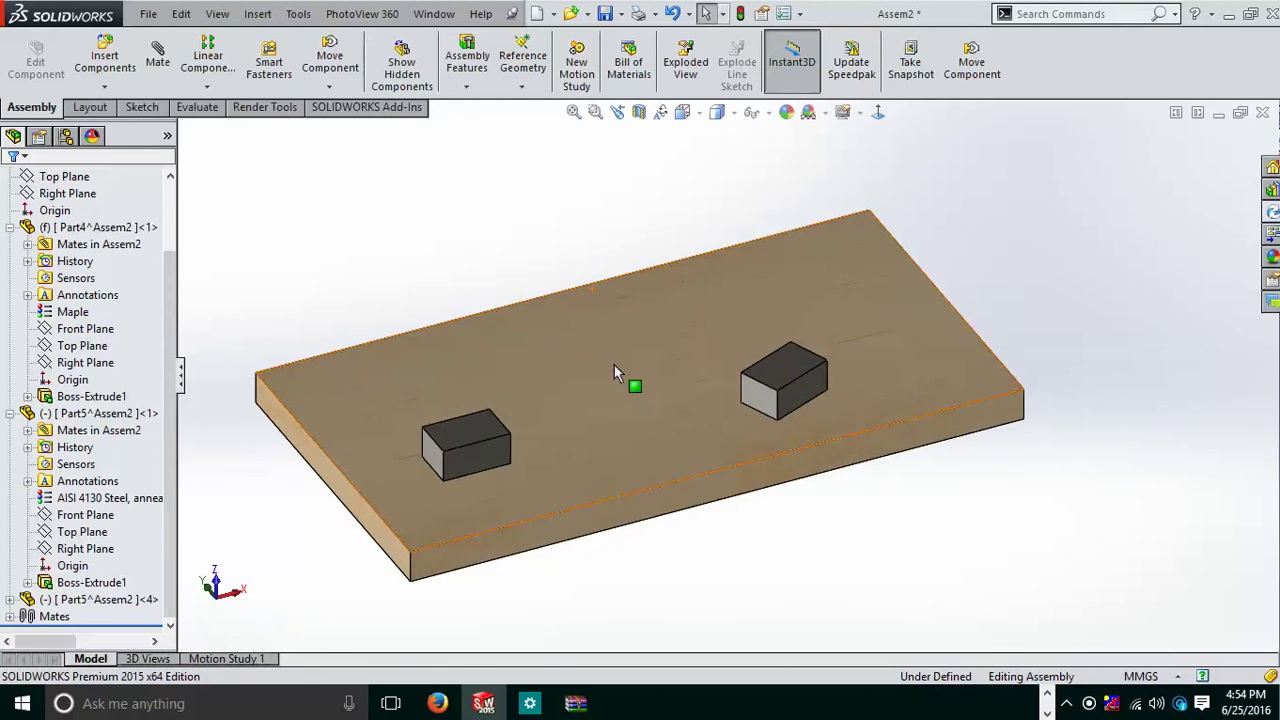
left_click(474, 434)
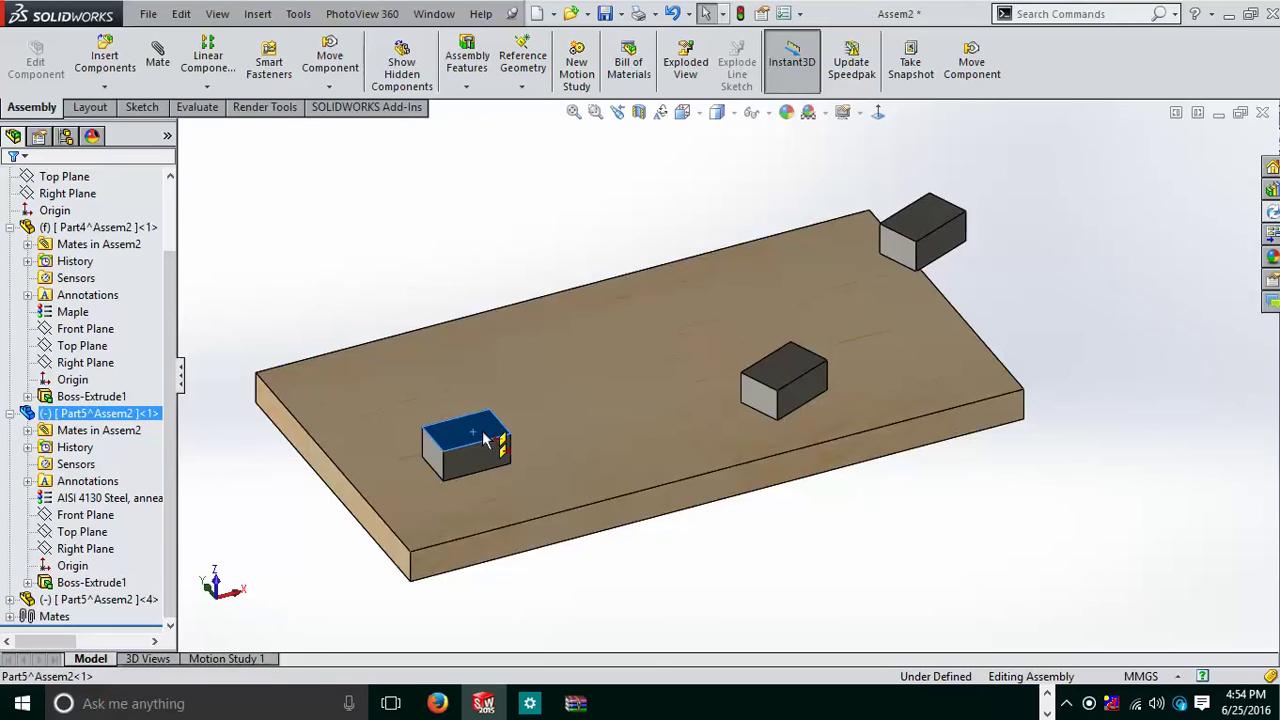
left_click_drag(484, 440, 530, 460)
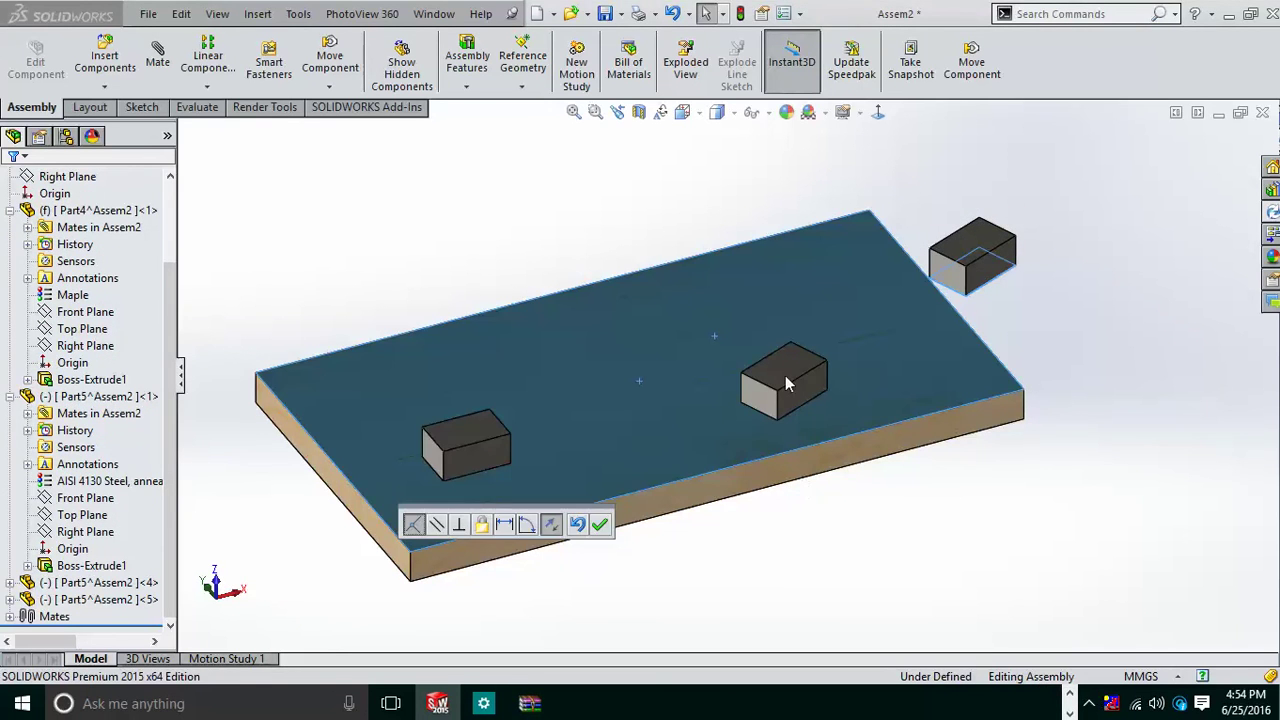
left_click(599, 524)
middle_click_drag(829, 549, 925, 375)
left_click_drag(989, 270, 632, 375)
middle_click_drag(632, 375, 886, 554)
left_click(886, 554)
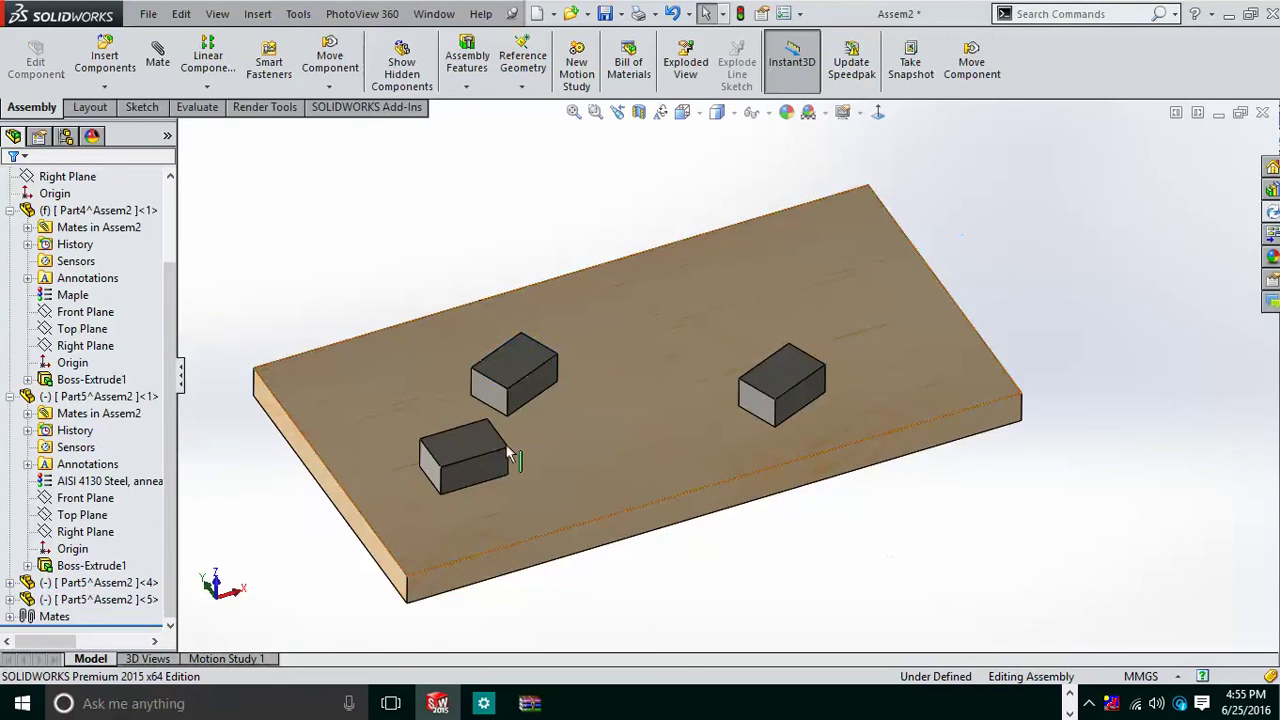
- Add another steel block copy coincident to the board's top face, and position it between the two existing copies
left_click_drag(474, 466, 518, 476, "ctrl")
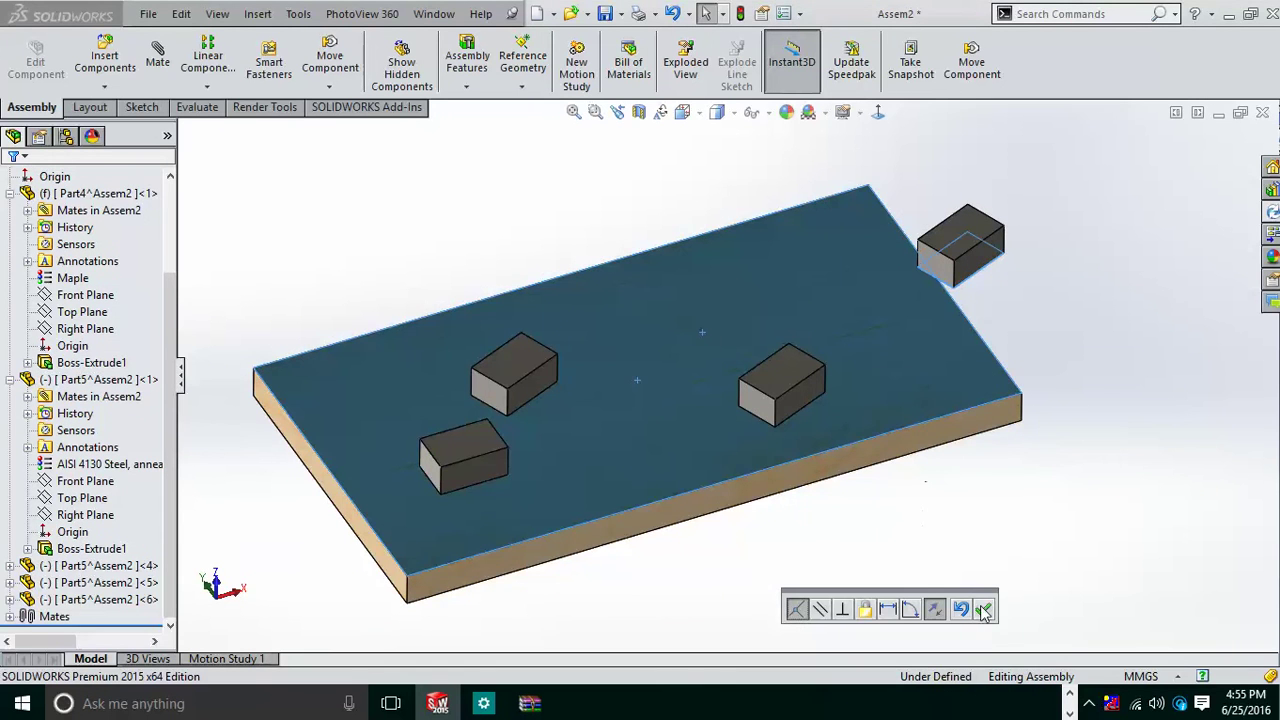
left_click(983, 609)
middle_click_drag(970, 531, 995, 346)
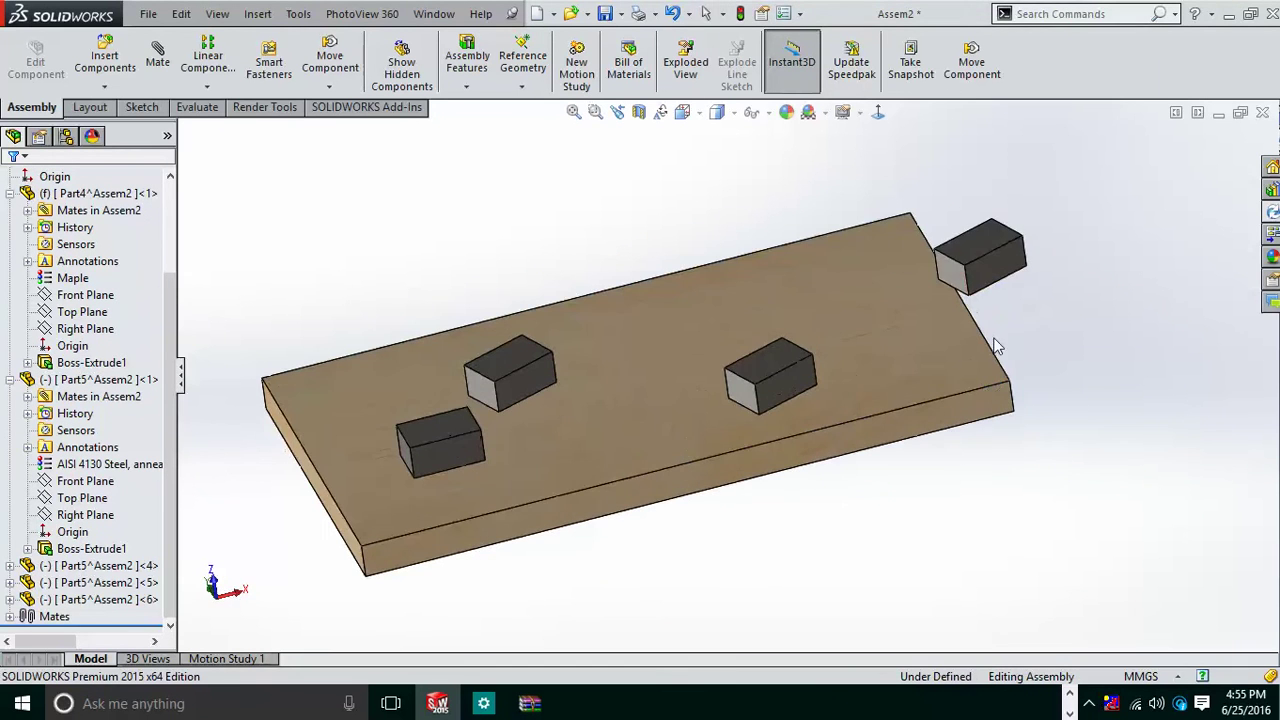
left_click_drag(992, 246, 650, 352)
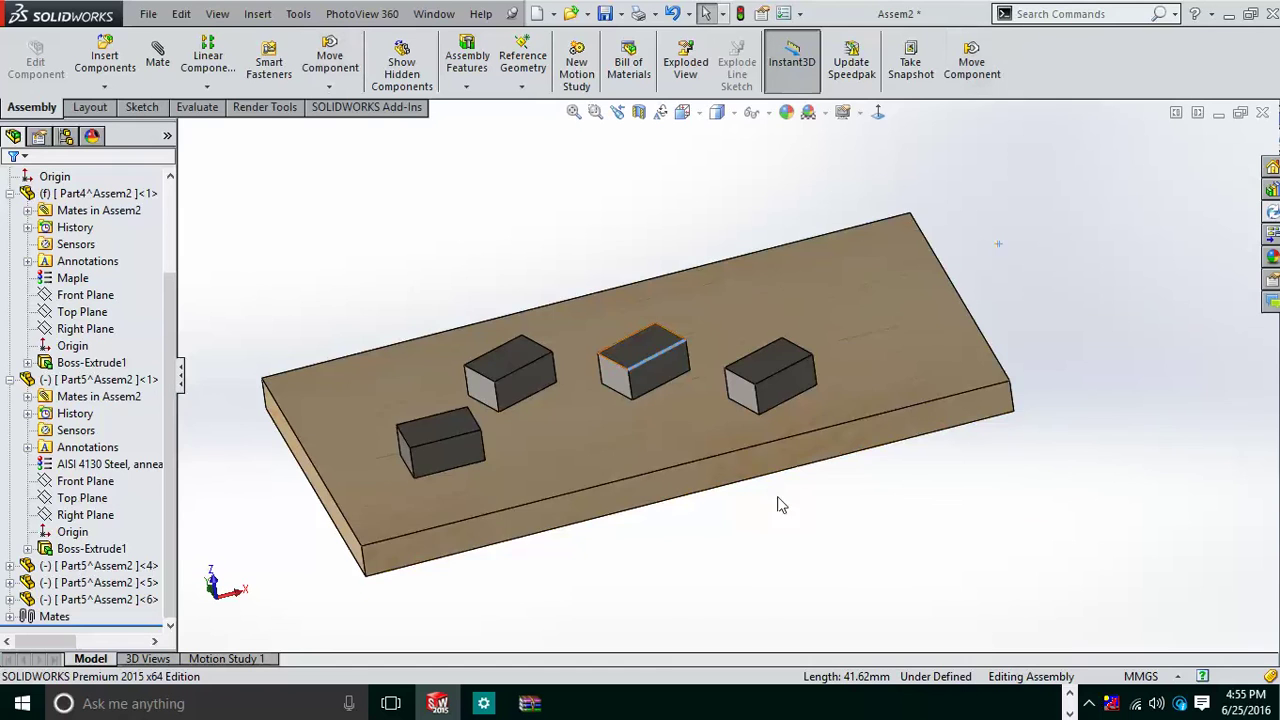
middle_click_drag(777, 506, 925, 547)
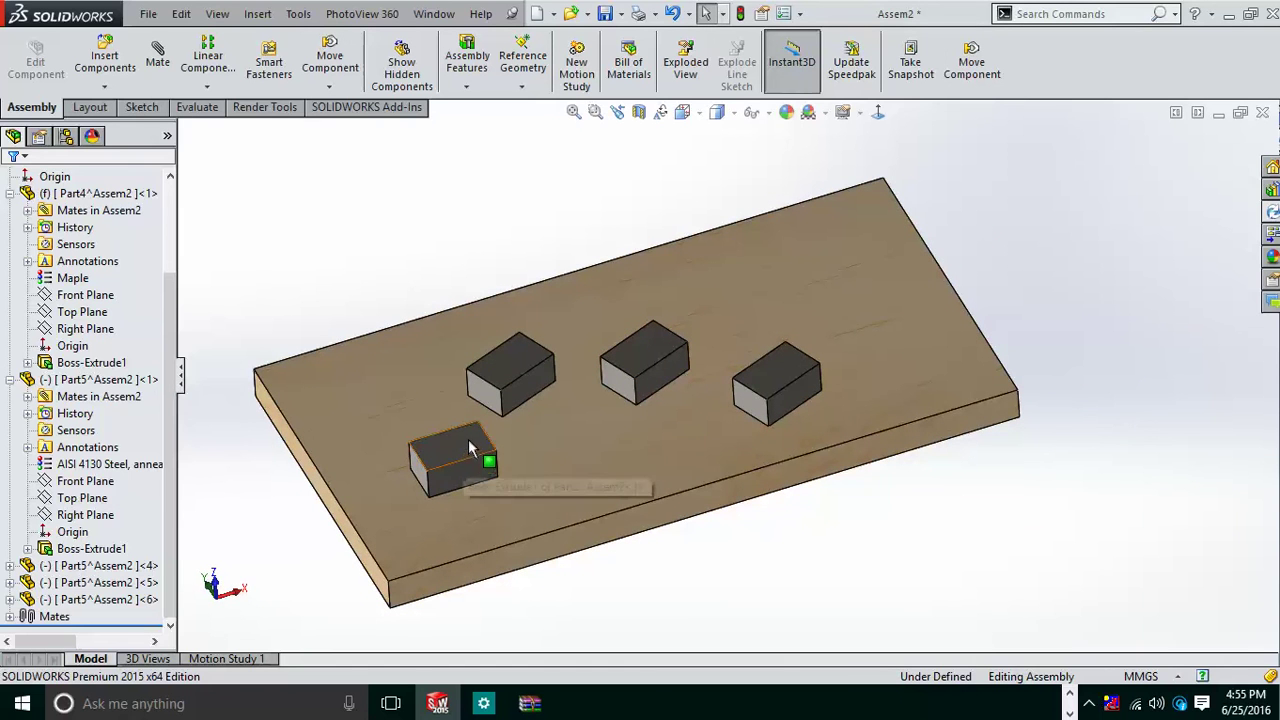
- Copy the steel block with its bottom face coincident to the board's top face, and place the copy behind the rightmost block
left_click_drag(466, 447, 517, 477)
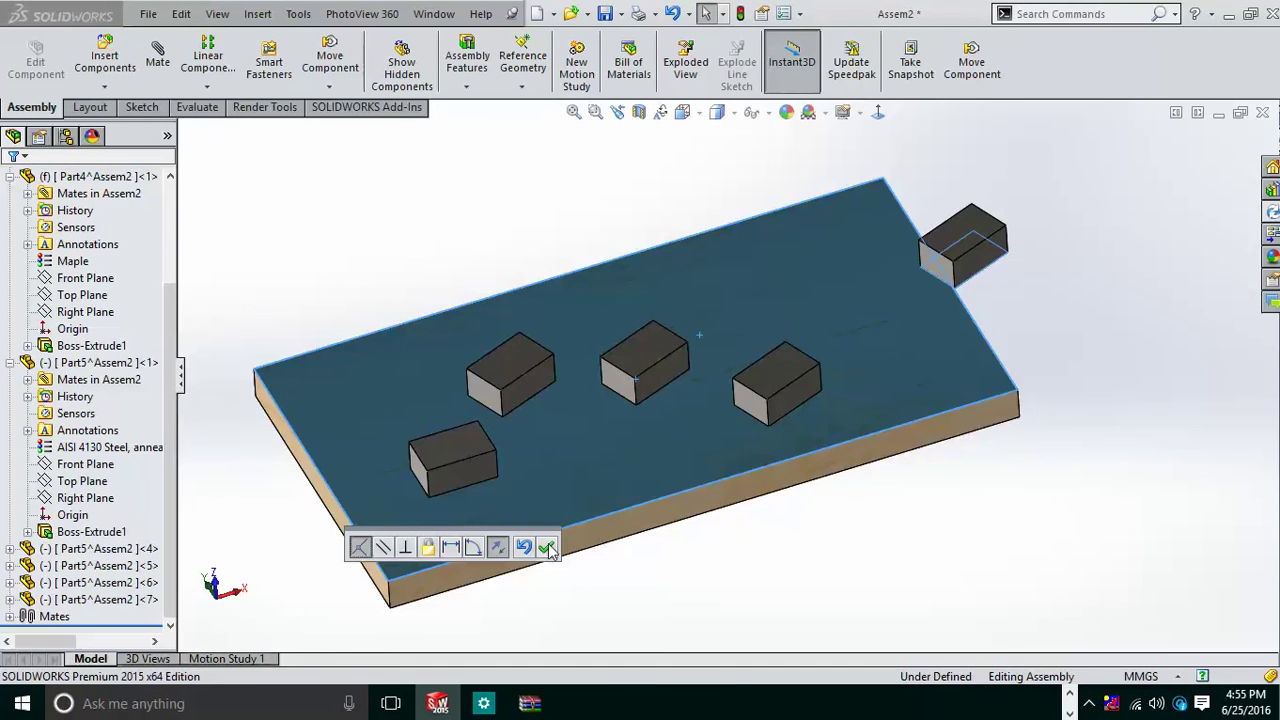
left_click(549, 551)
middle_click_drag(810, 595, 823, 532)
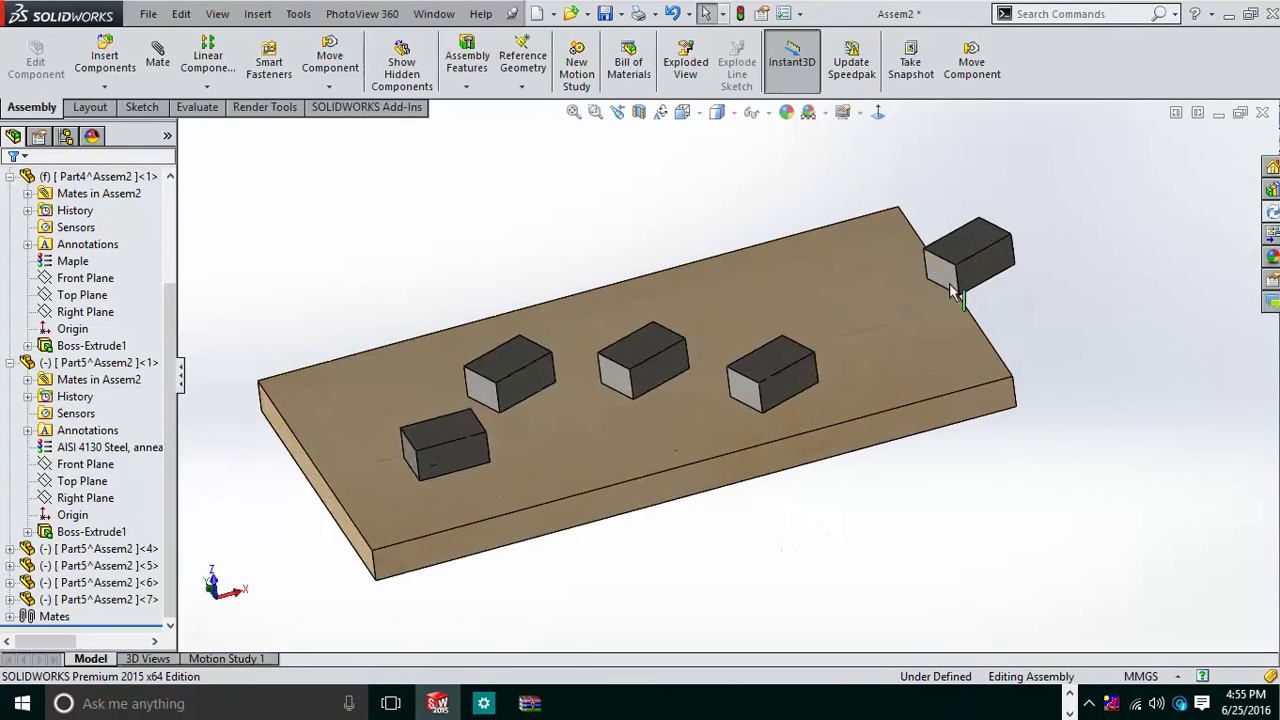
left_click_drag(915, 278, 806, 320)
middle_click_drag(806, 320, 782, 527)
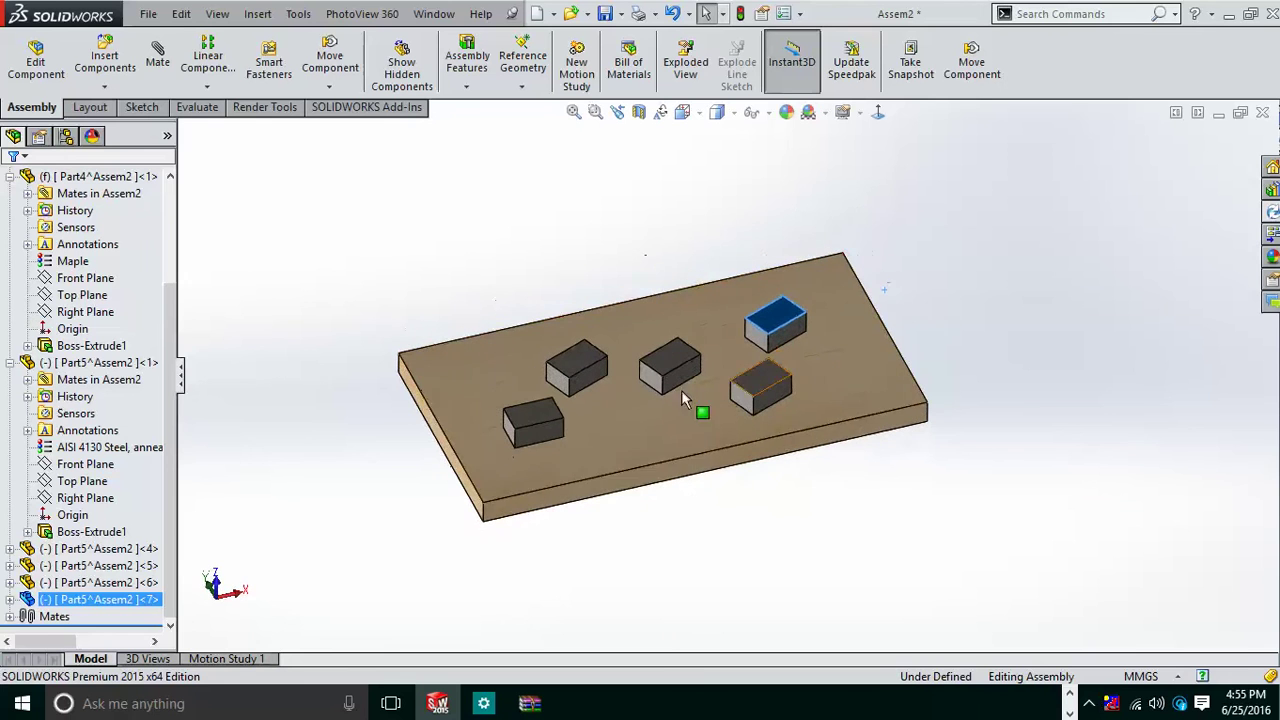
- Add another steel block copy coincident to the board's top face, and position it near the board's far right end
left_click(537, 424, "ctrl")
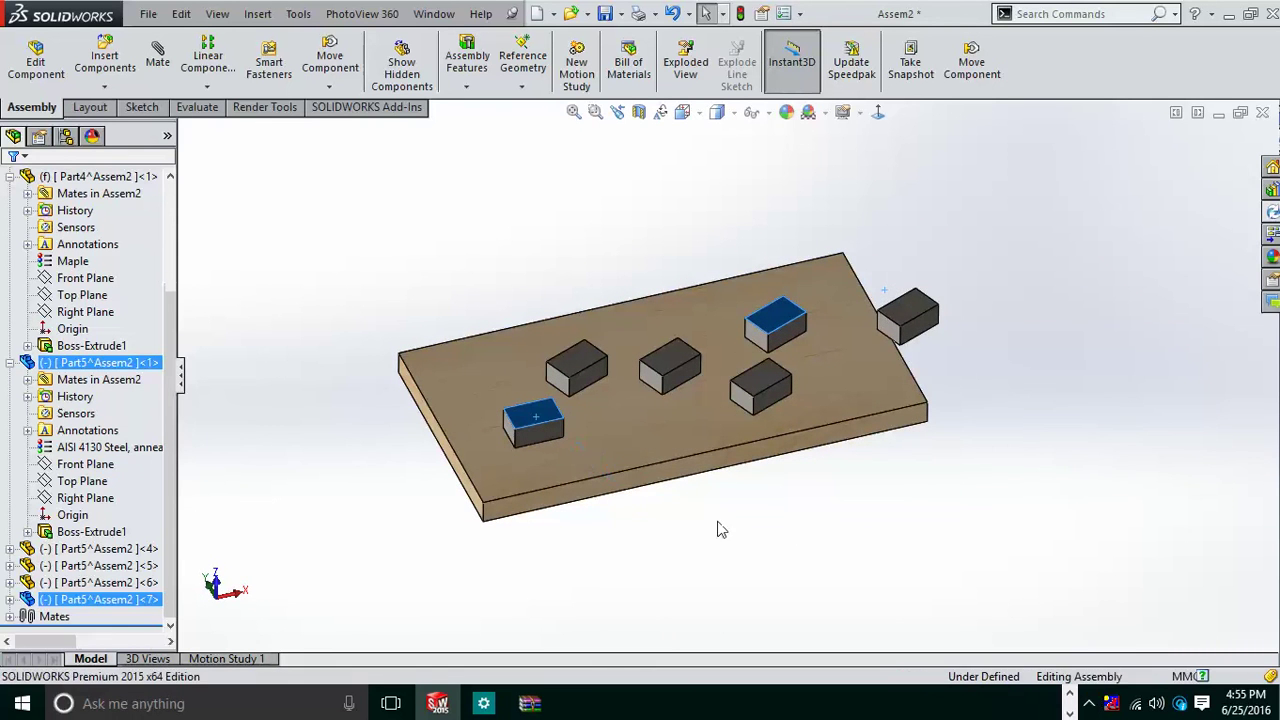
left_click(760, 440)
left_click(927, 552)
mouse_move(928, 523)
middle_mouse_down()
mouse_move(877, 380)
mouse_move(922, 551)
mouse_move(920, 520)
middle_mouse_up()
left_click_drag(915, 322, 857, 366)
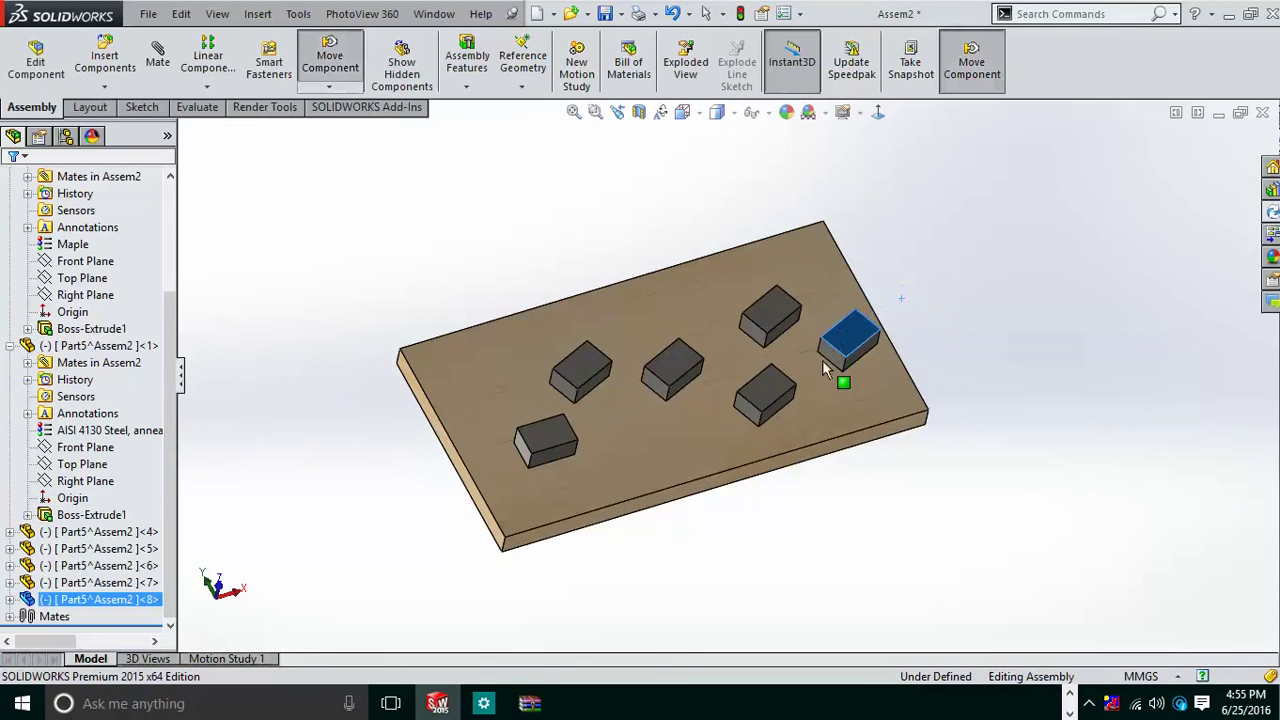
middle_click_drag(857, 366, 748, 425)
scroll(735, 393, "down", 3)
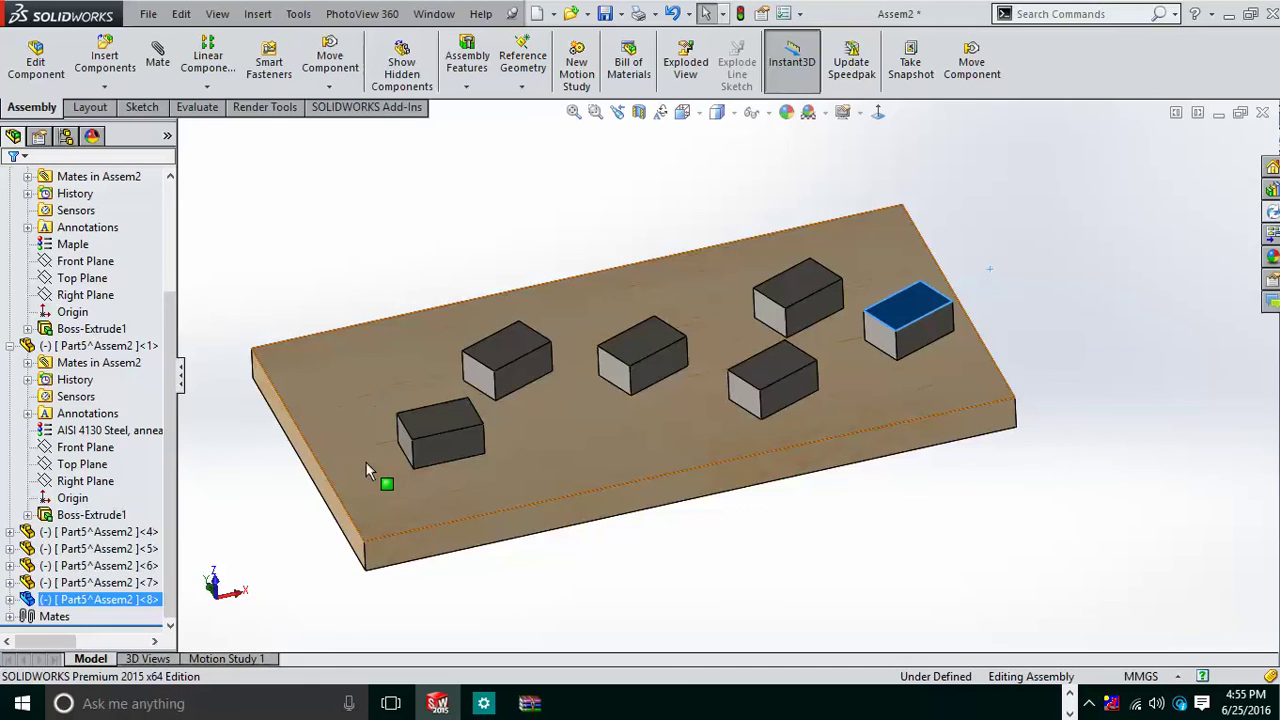
scroll(371, 414, "down", 1)
left_click(399, 228)
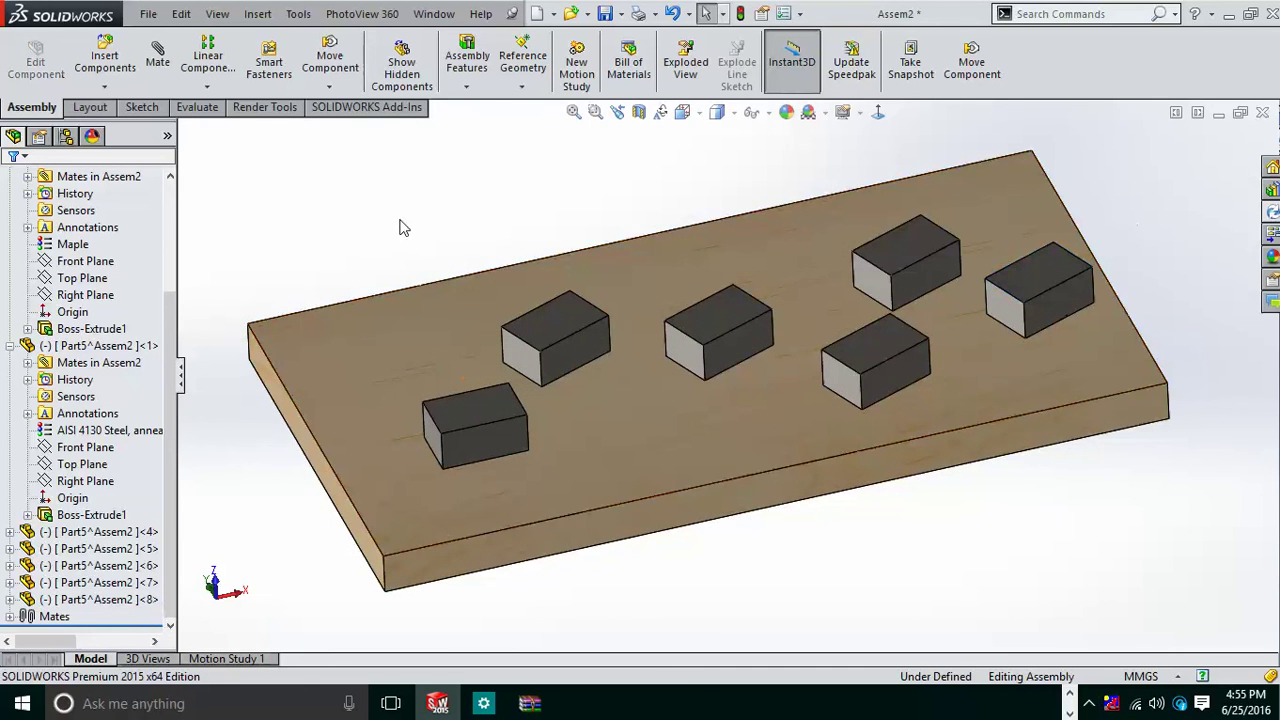
- Use Move Component with Free Drag and Standard Drag to shift the block nearest the board's right end
left_click(330, 62)
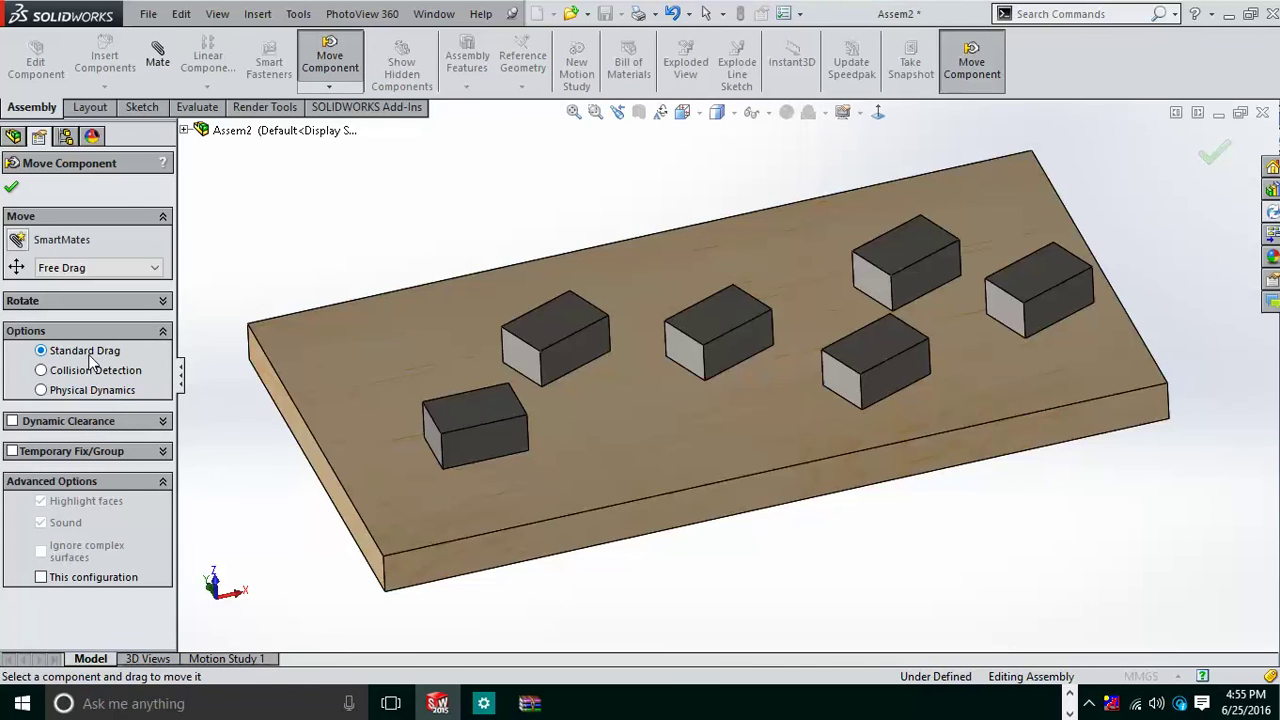
middle_click_drag(770, 369, 712, 391)
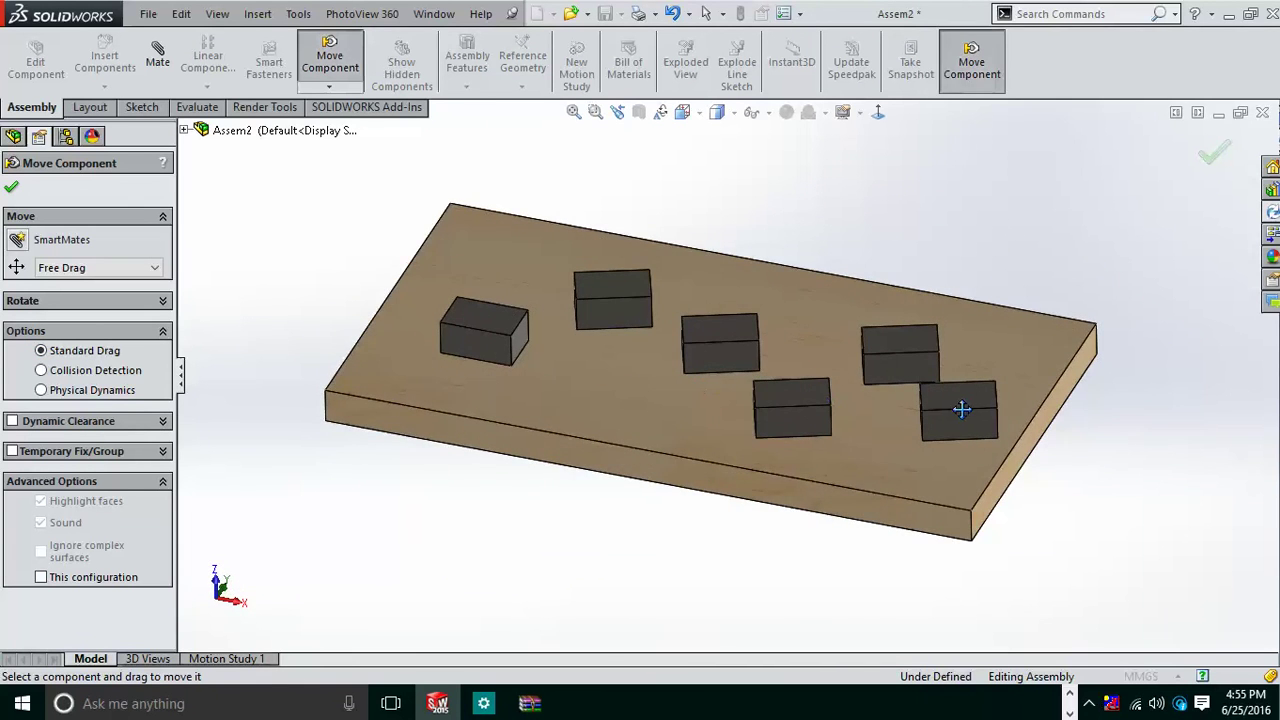
left_click_drag(959, 396, 935, 412)
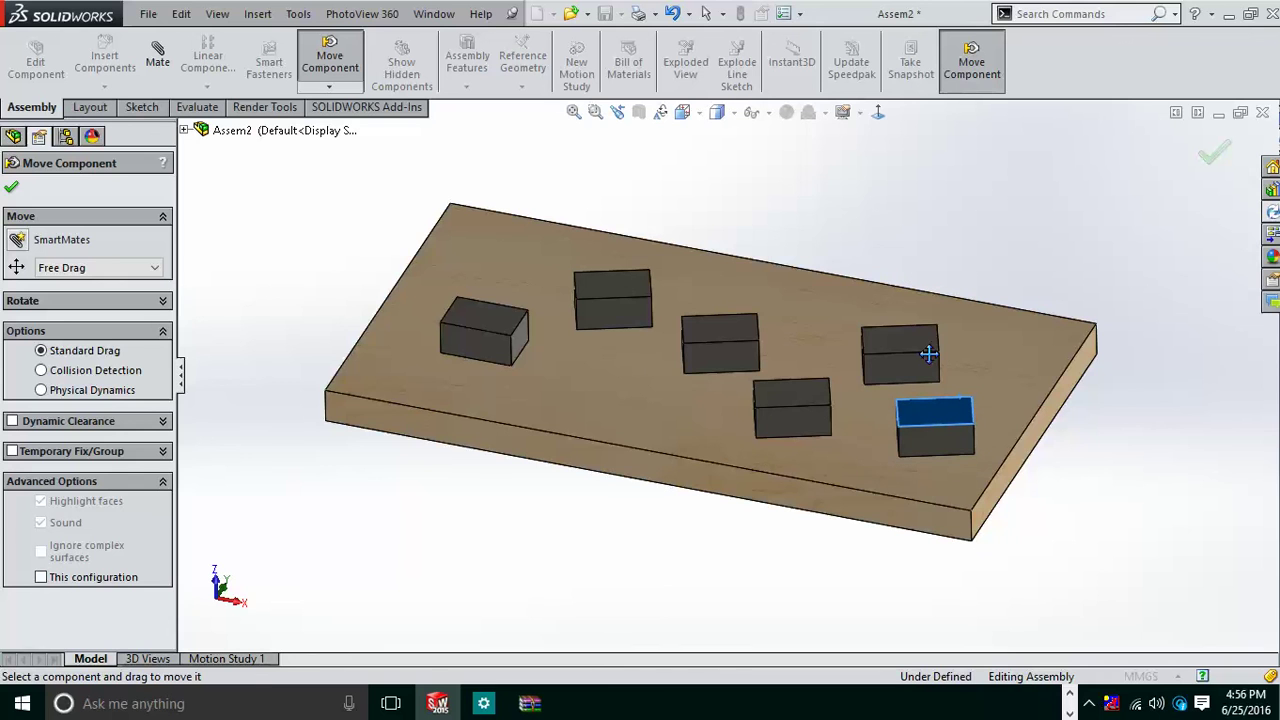
- Enable Collision Detection between all components with Stop at collision, and move the end block up against the neighbouring block
left_click(41, 371)
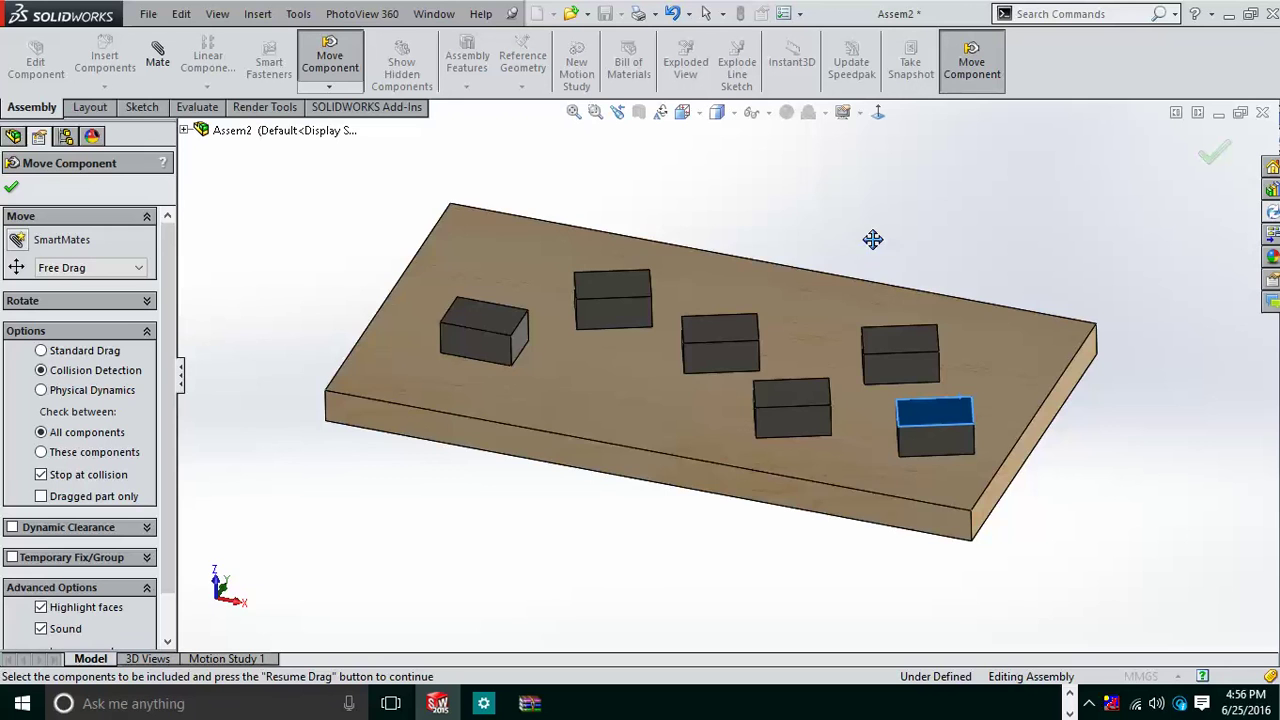
mouse_move(873, 240)
middle_mouse_down()
mouse_move(829, 286)
mouse_move(849, 245)
middle_mouse_up()
scroll(844, 373, "down", 2)
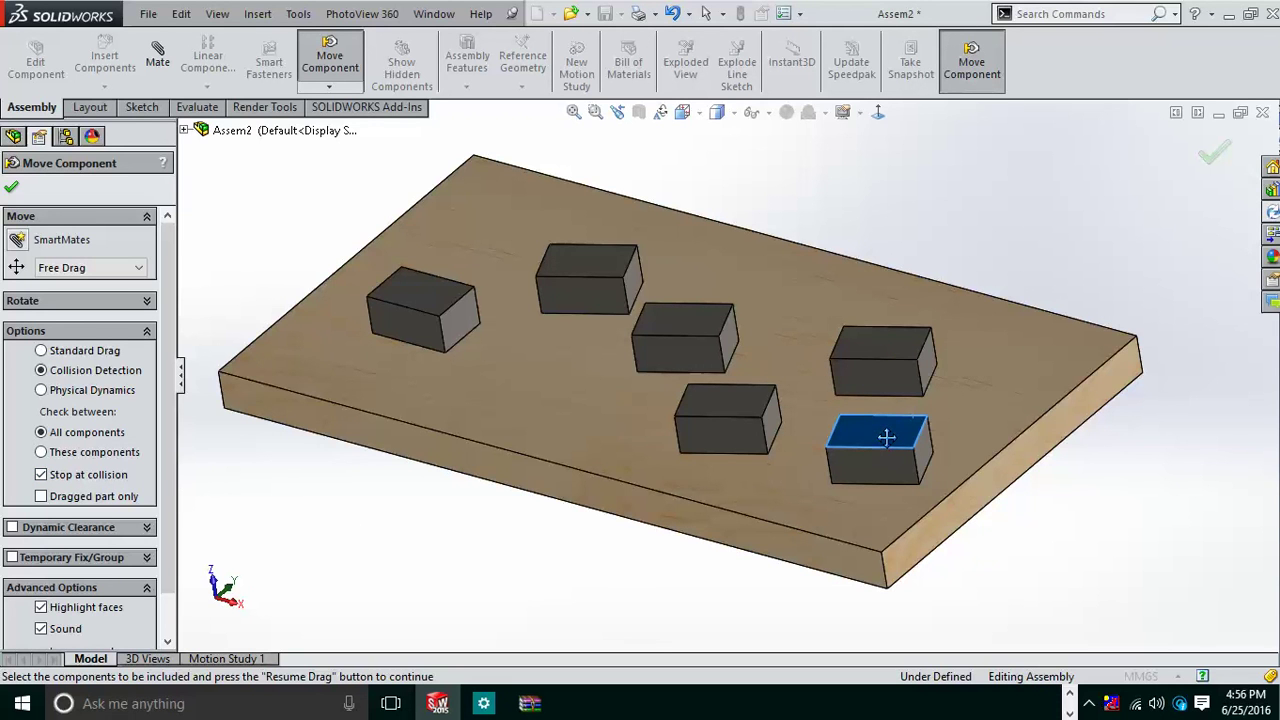
left_click_drag(883, 440, 803, 348)
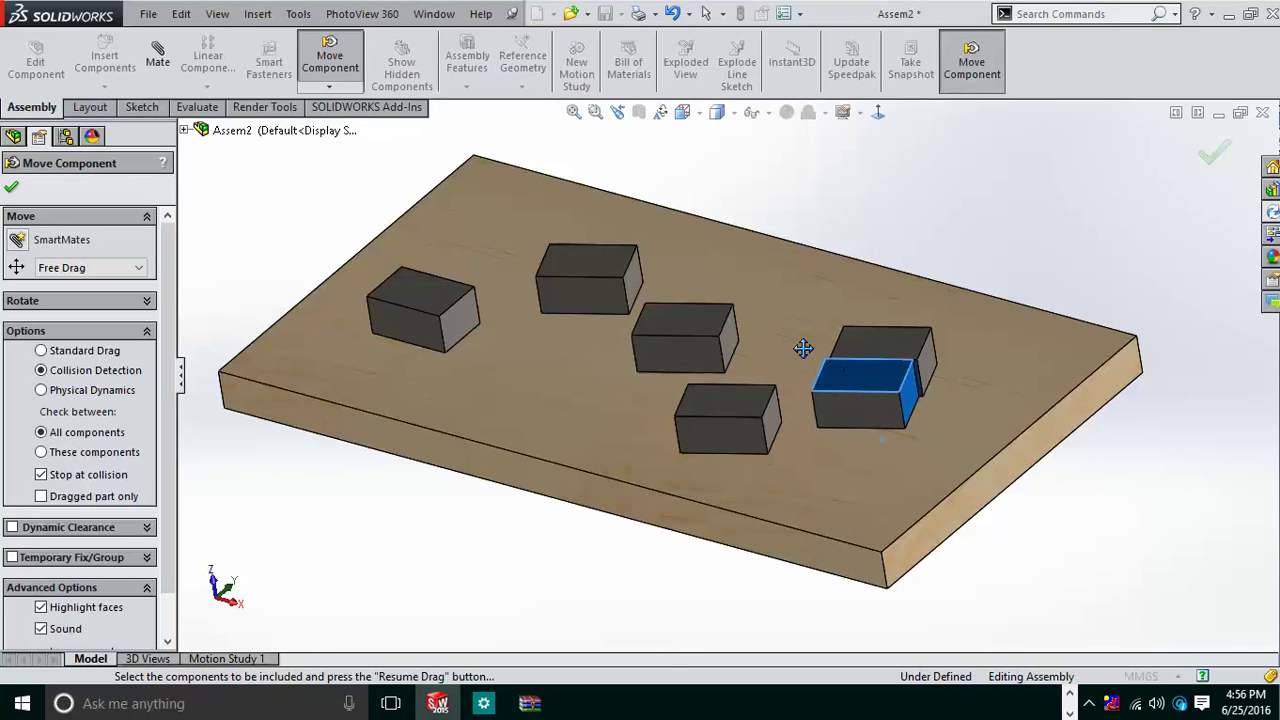
- Move the end block among its neighbours with Stop at collision turned off, and turn the option back on
left_click_drag(809, 430, 856, 433)
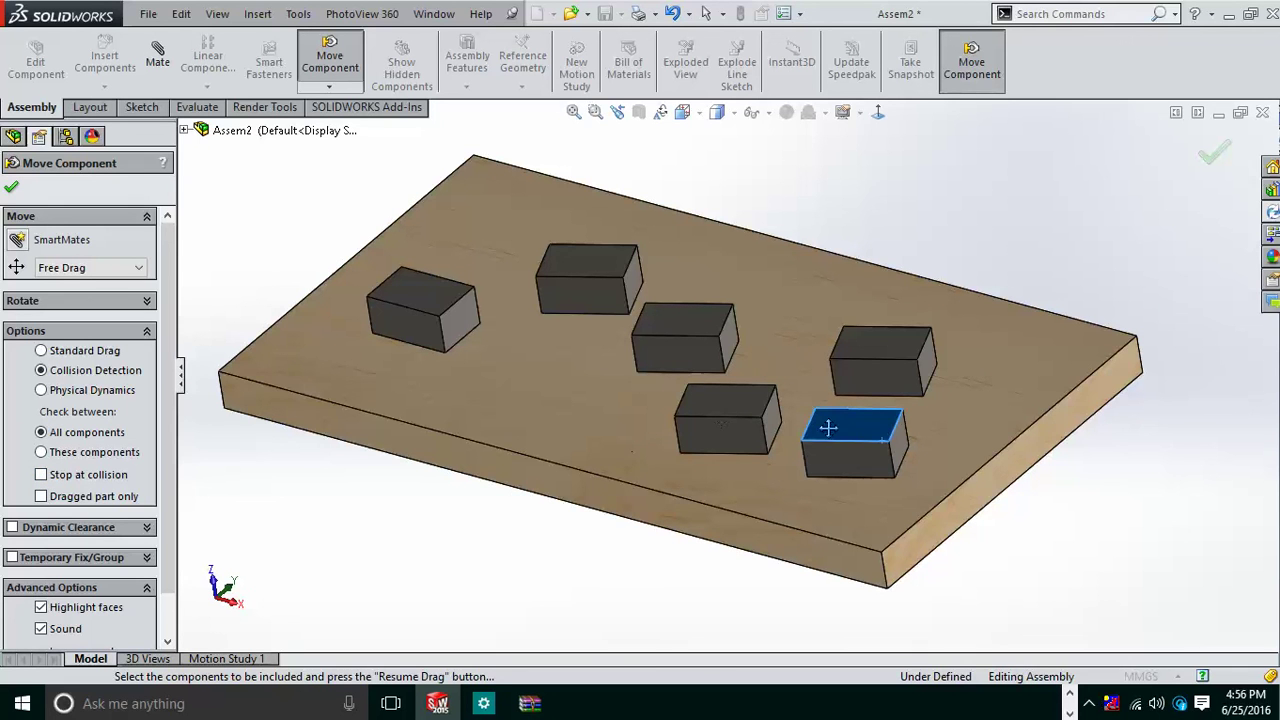
mouse_move(866, 446)
left_mouse_down()
mouse_move(891, 449)
mouse_move(887, 408)
mouse_move(897, 446)
mouse_move(909, 394)
mouse_move(852, 293)
mouse_move(778, 328)
mouse_move(686, 291)
mouse_move(585, 279)
mouse_move(470, 292)
mouse_move(593, 378)
mouse_move(870, 462)
left_mouse_up()
middle_click_drag(717, 309, 733, 339)
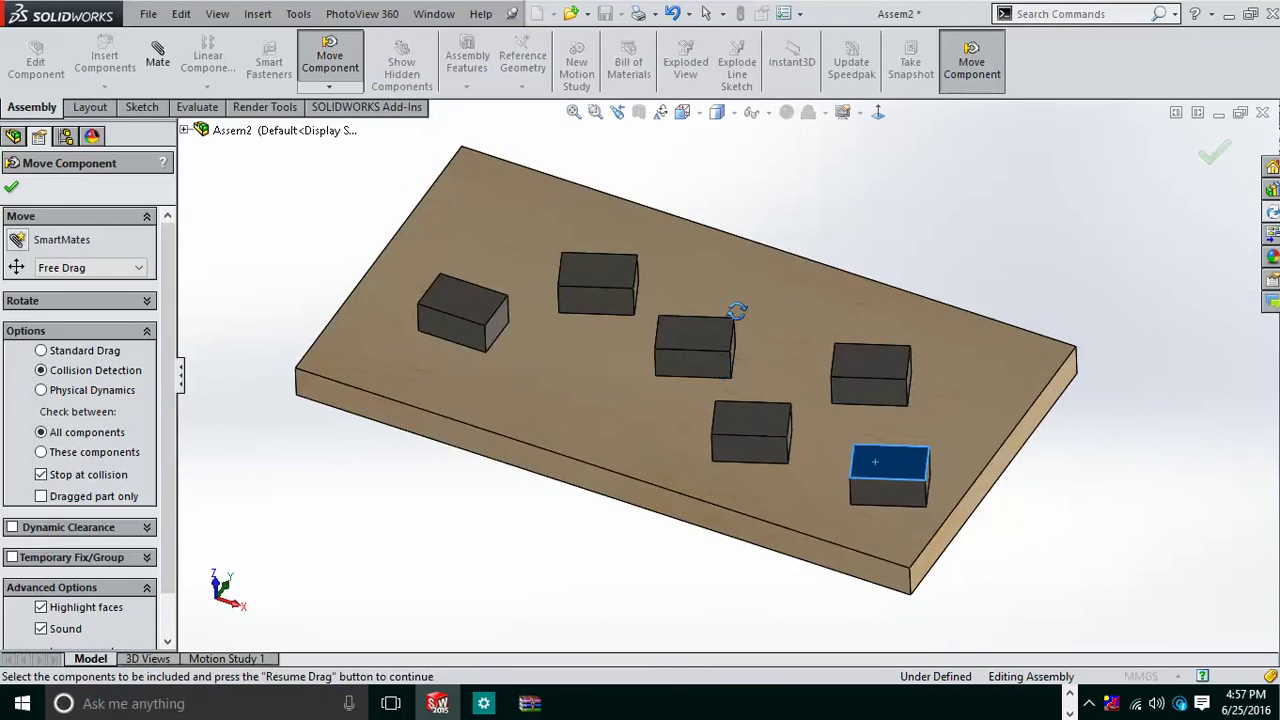
mouse_move(734, 309)
middle_mouse_down()
mouse_move(686, 323)
mouse_move(718, 322)
middle_mouse_up()
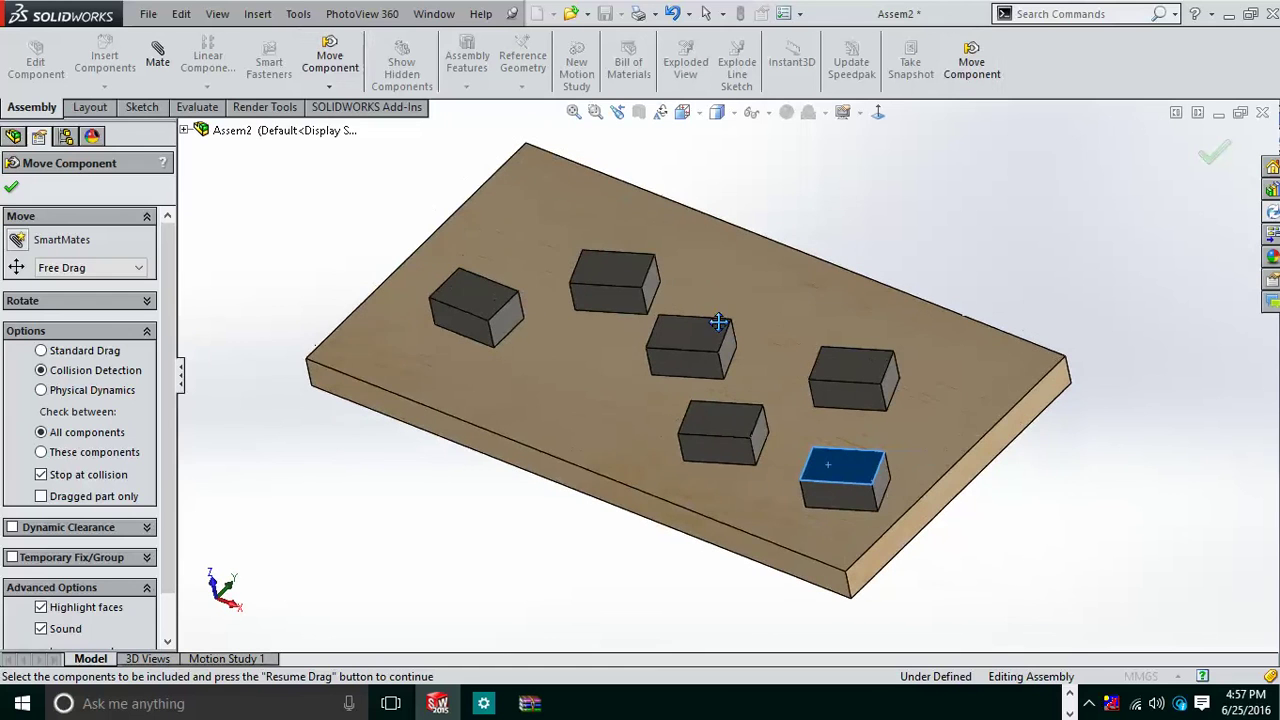
- Switch the move option to Physical Dynamics and push the other blocks with the end block toward the board's opposite end
left_click(41, 390)
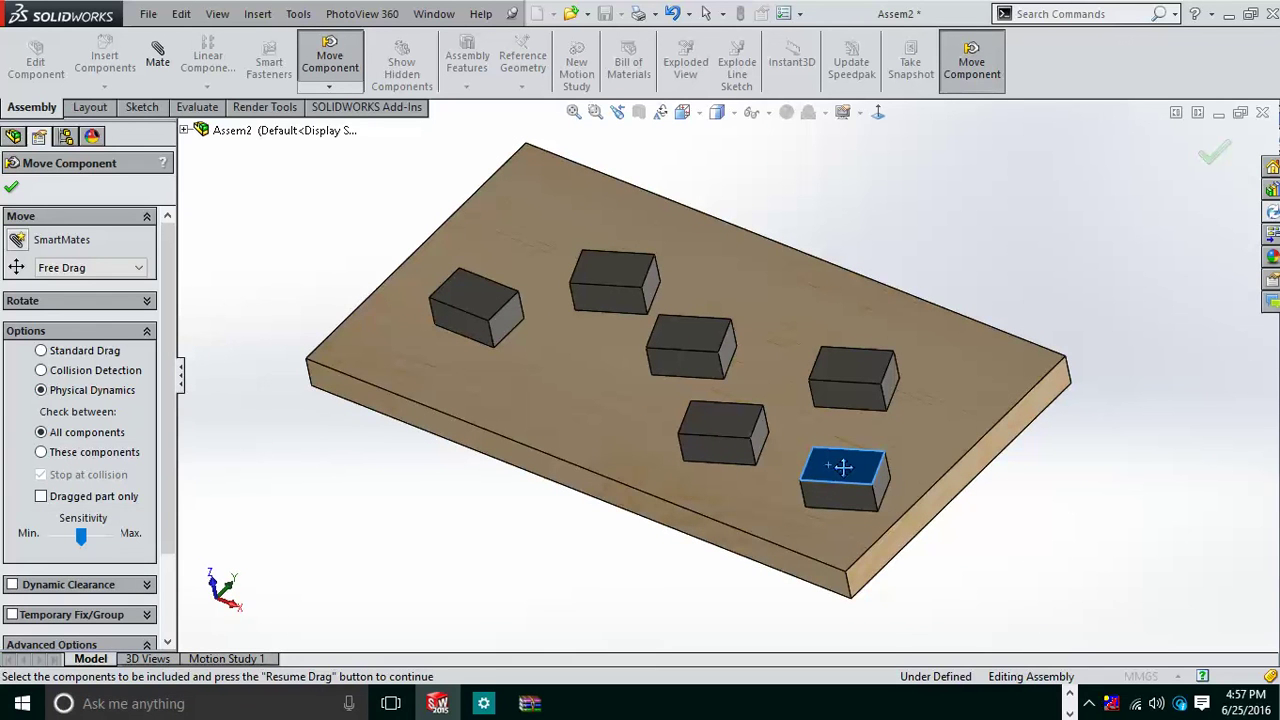
left_click_drag(843, 467, 851, 442)
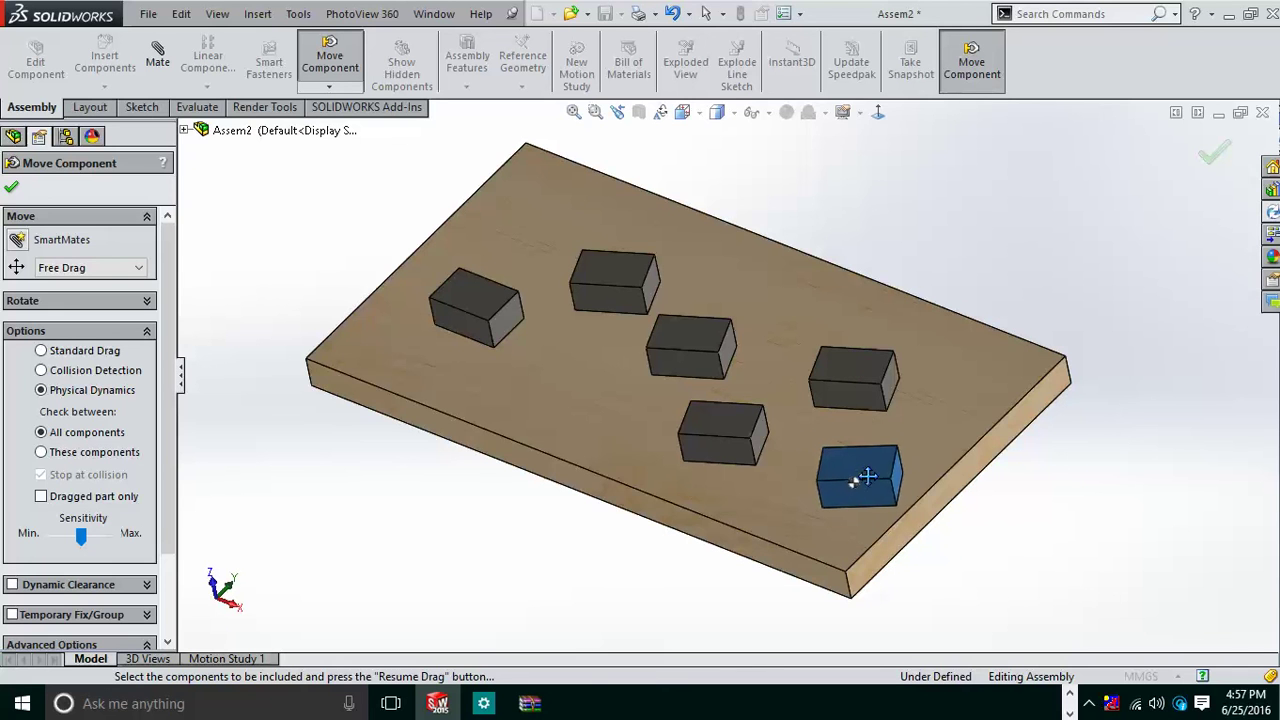
left_click_drag(866, 477, 675, 262)
left_click_drag(557, 265, 697, 294)
key("f")
middle_click_drag(600, 303, 632, 355)
scroll(620, 350, "down", 2)
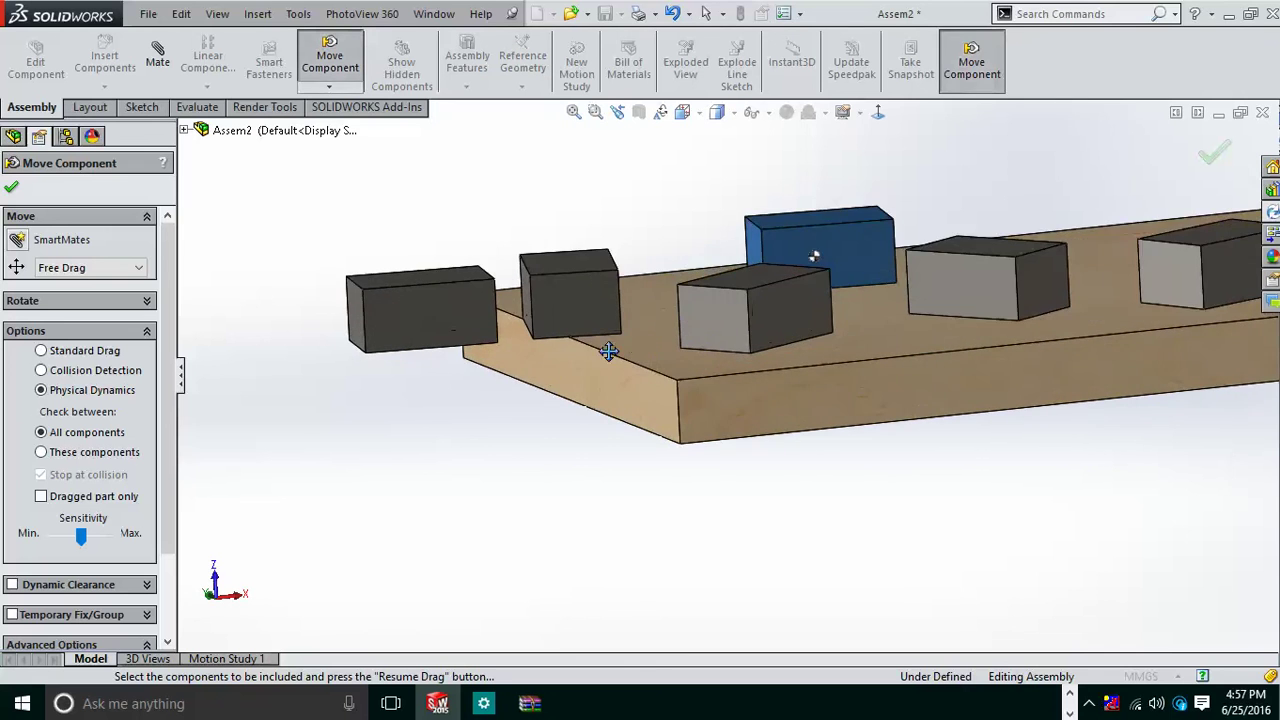
scroll(644, 345, "up", 3)
middle_click_drag(660, 353, 751, 393)
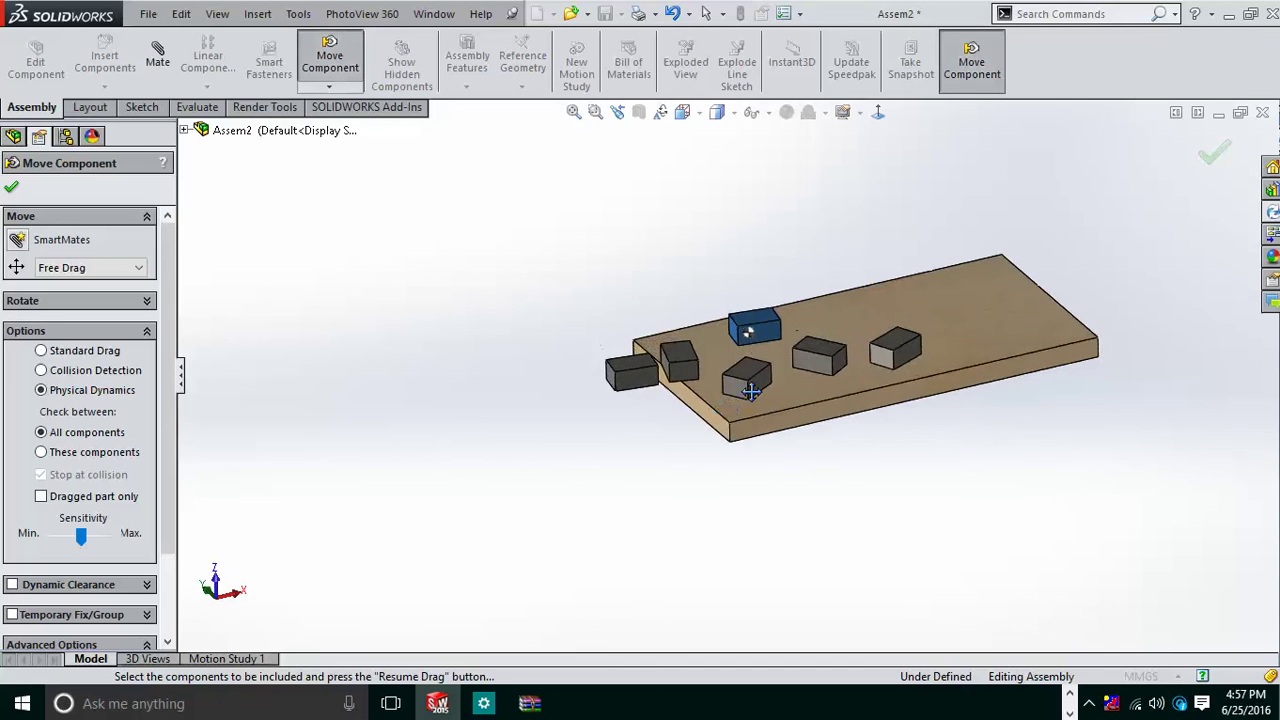
scroll(828, 350, "down", 3)
scroll(805, 340, "up", 2)
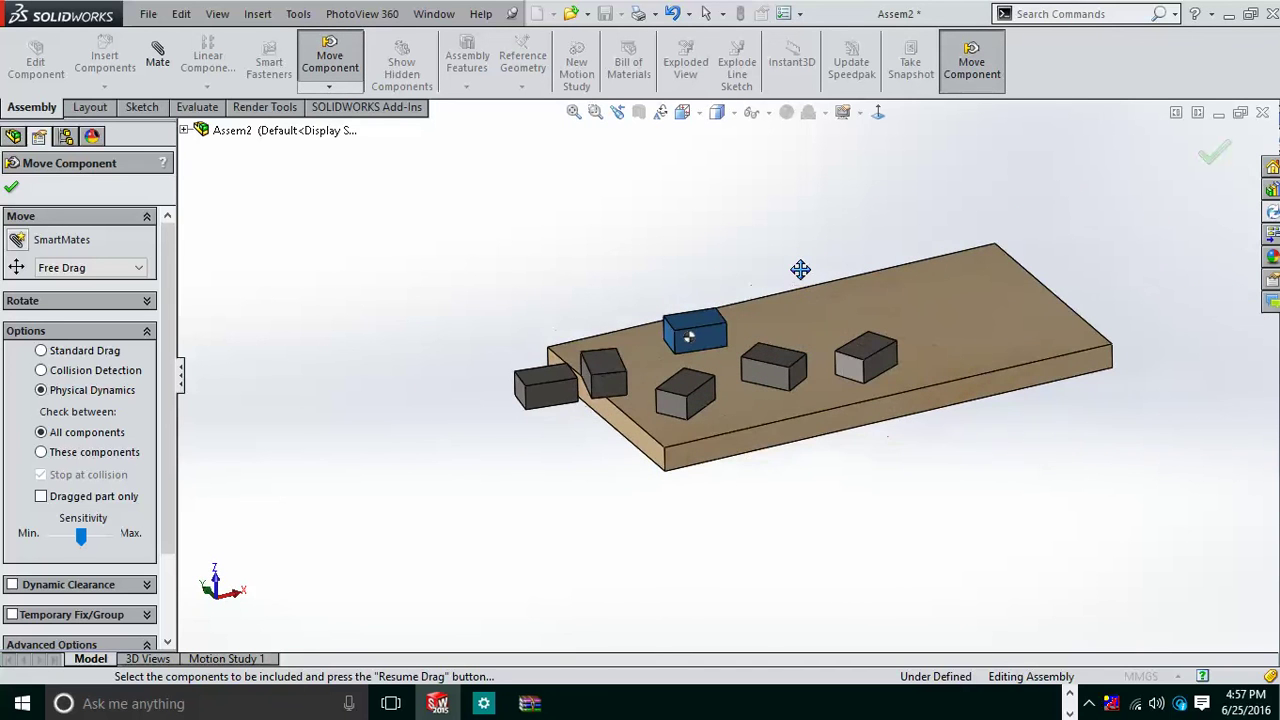
- Push the blocks overhanging the board's end back onto the board using Physical Dynamics
left_click_drag(645, 282, 831, 372)
left_click_drag(895, 426, 861, 323)
middle_click_drag(791, 309, 716, 336)
left_click(722, 366)
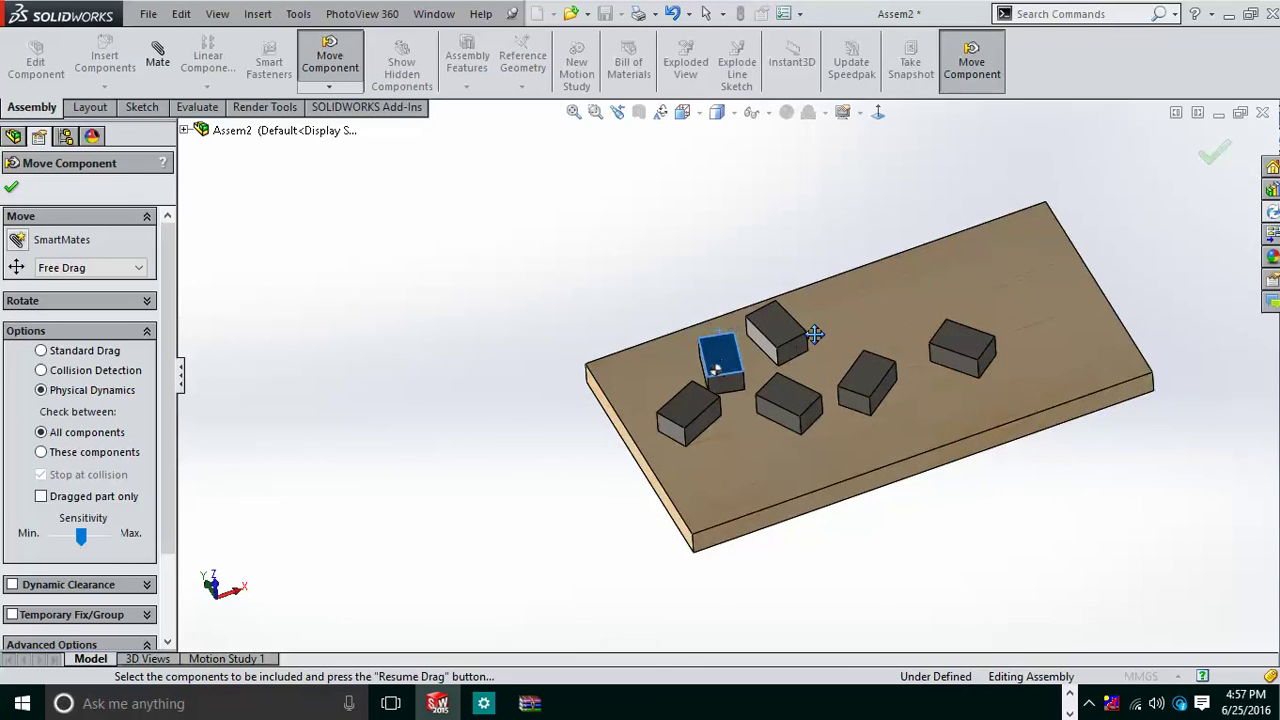
- Try to move the fixed maple board with Move Component
left_click_drag(808, 323, 909, 341)
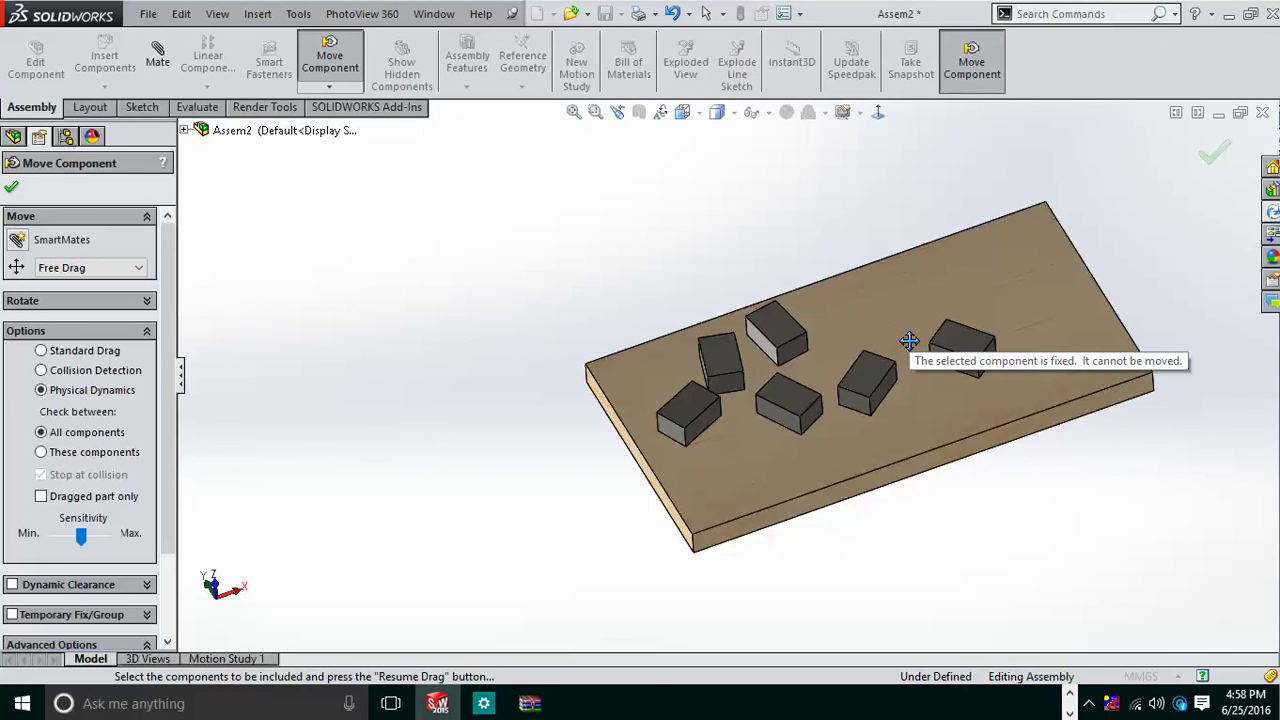
left_click_drag(909, 341, 909, 341)
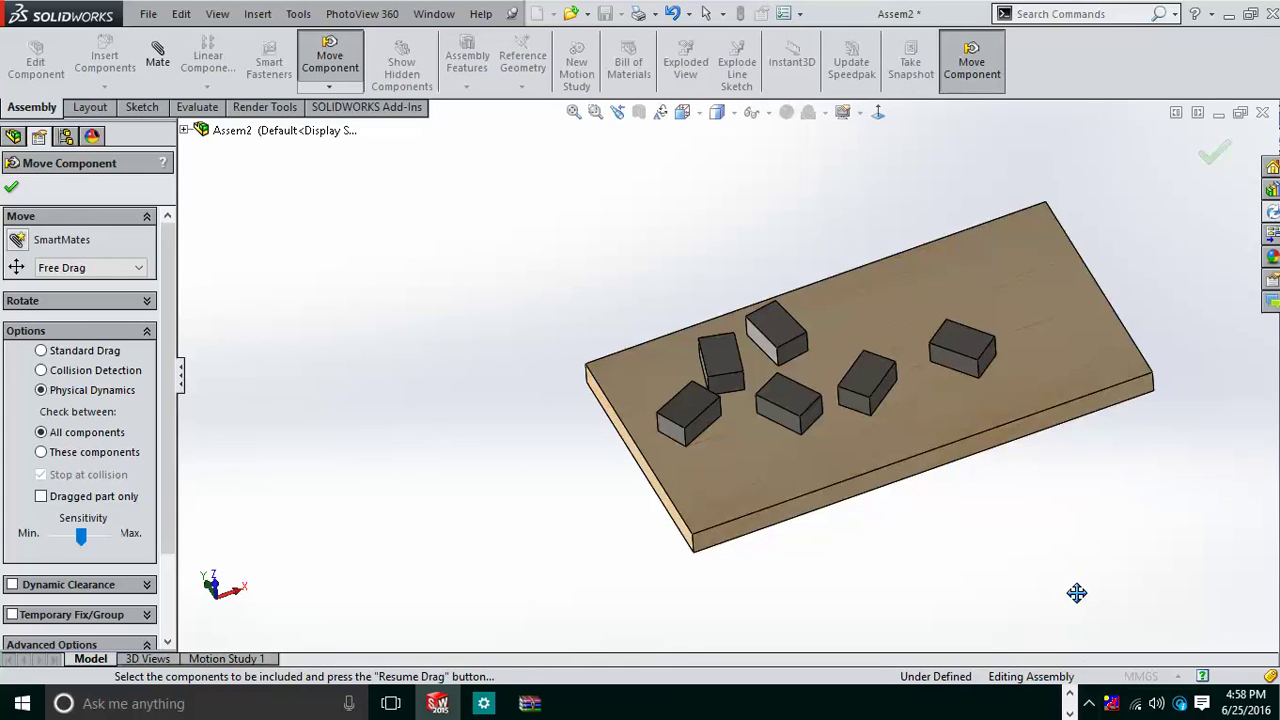
key("f")
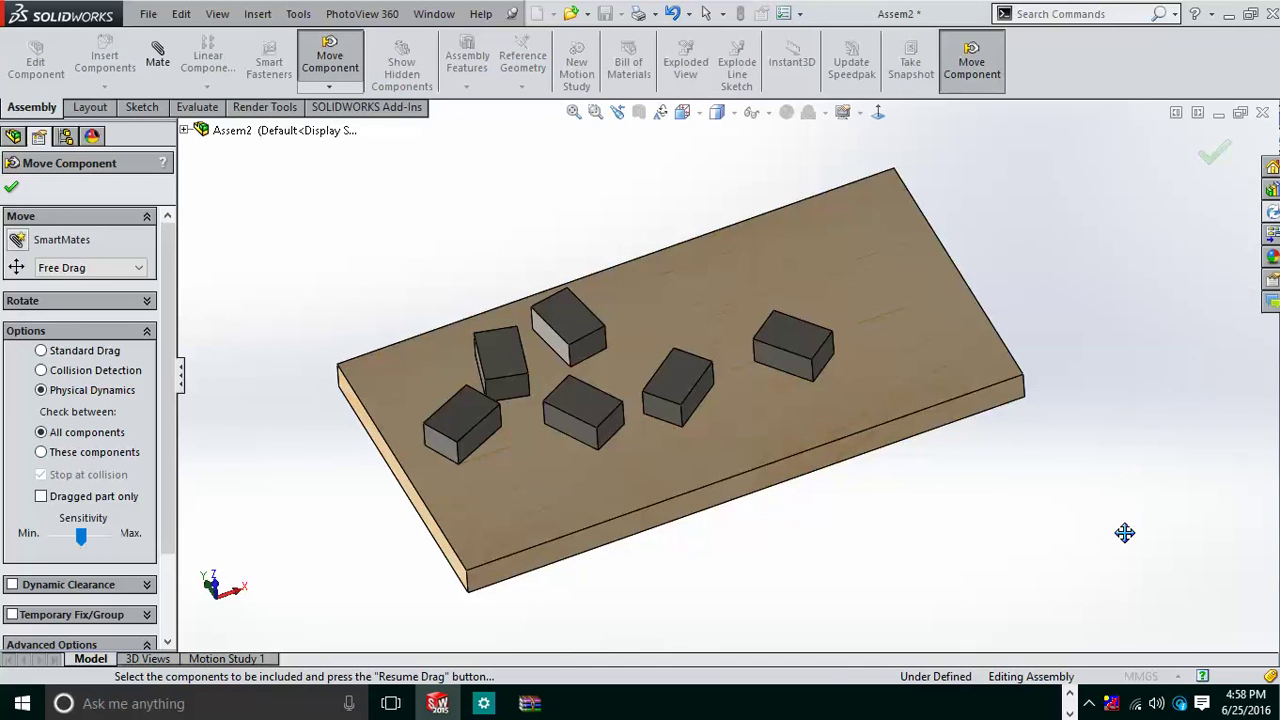
left_click(1096, 706)
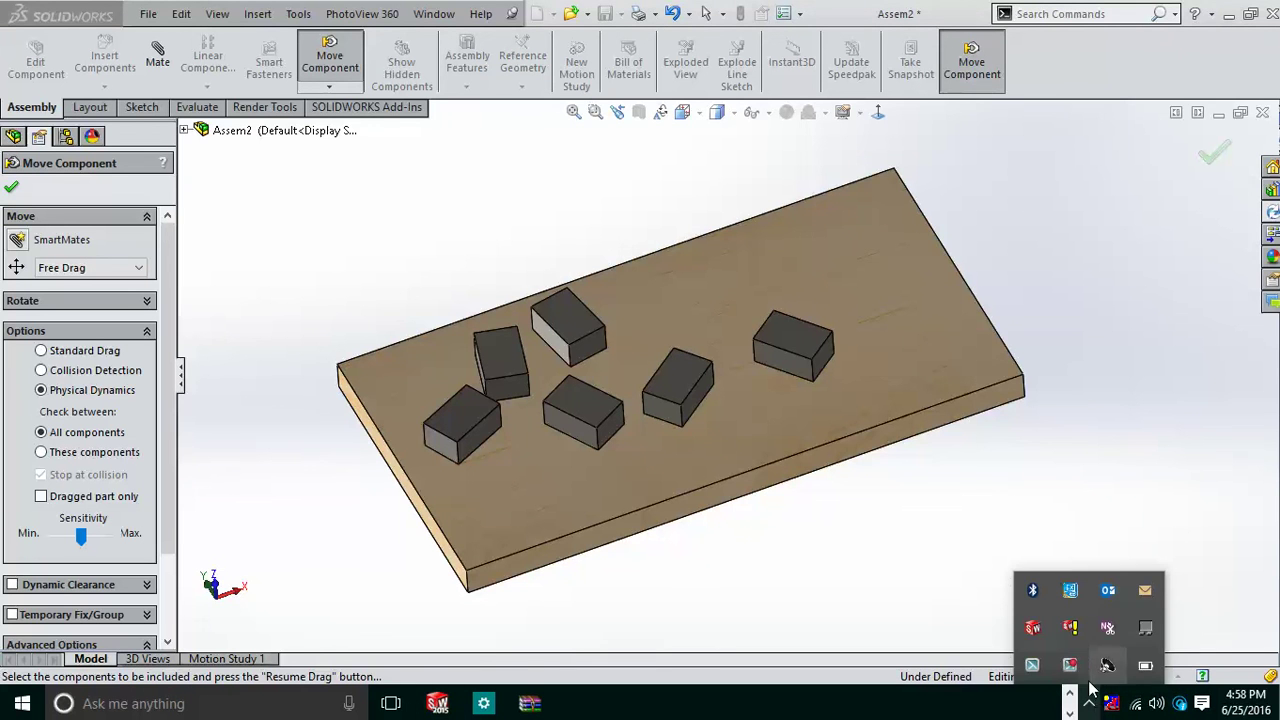